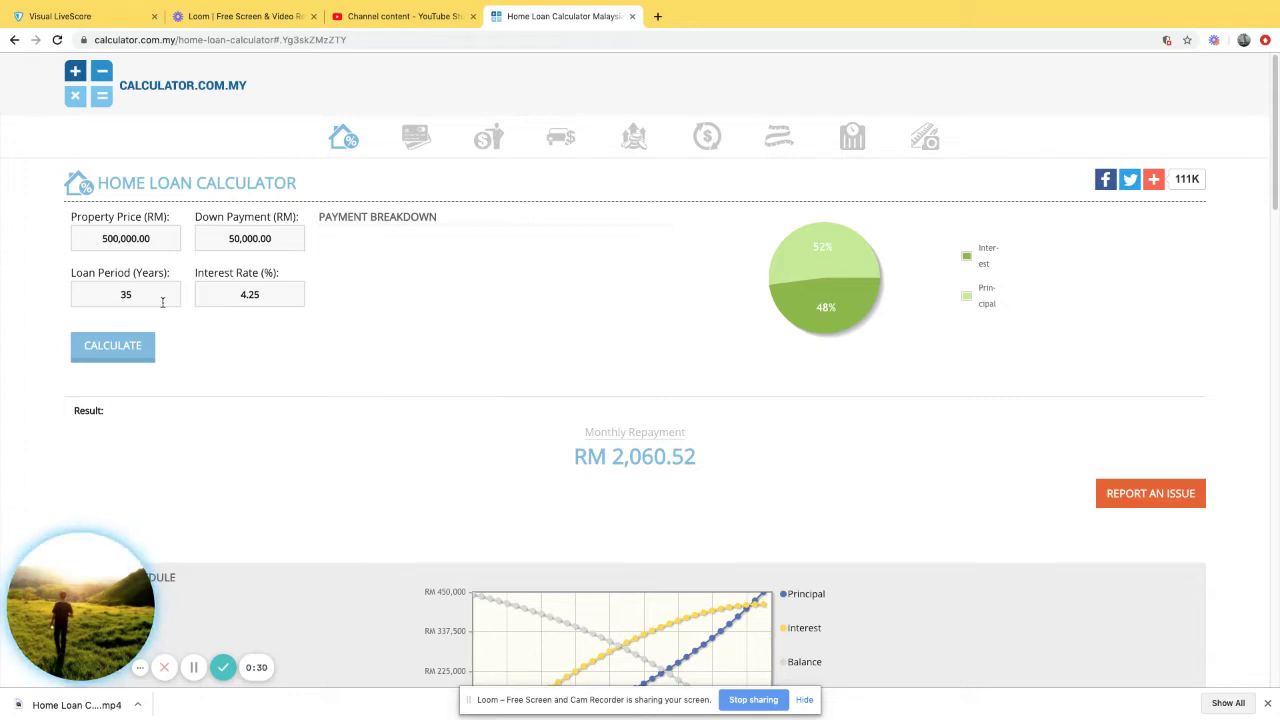
# - Change the interest rate from 4.25% to 4% and recalculate, giving RM 1,992.49 monthly
pyautogui.scroll(-5, 307, 360)
pyautogui.scroll(5, 307, 360)
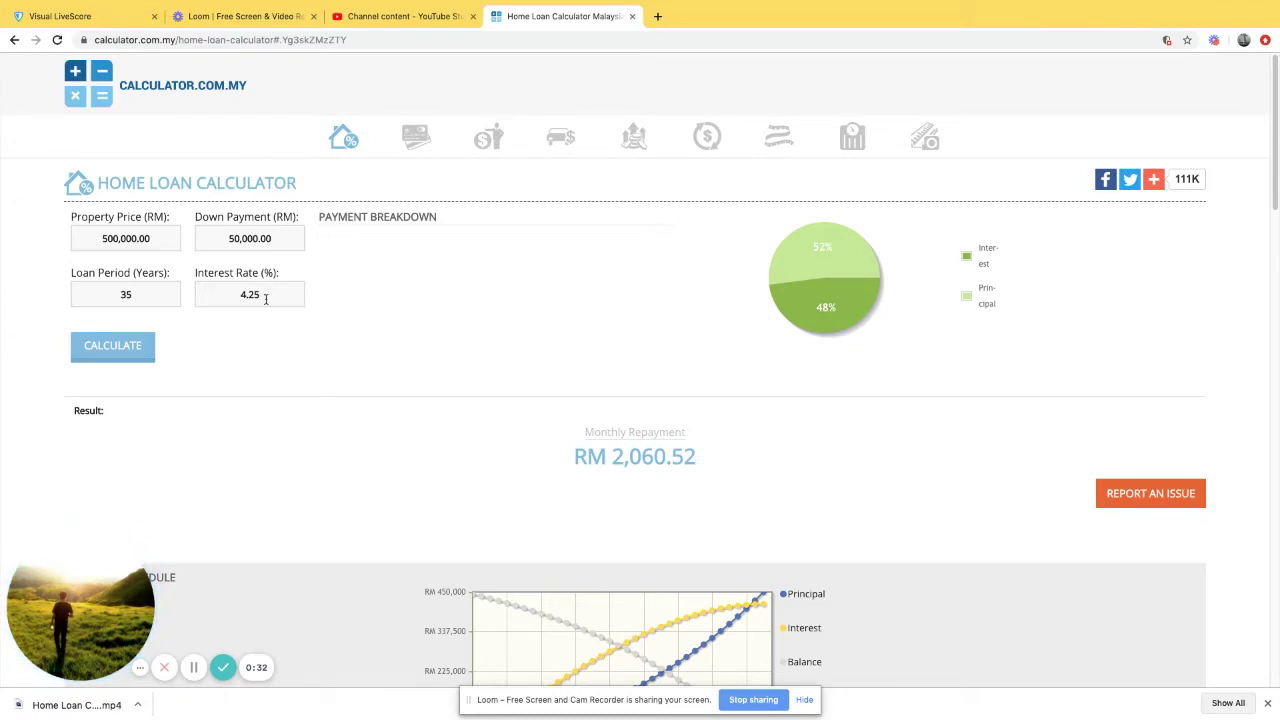
pyautogui.moveTo(266, 294); pyautogui.dragTo(207, 292)
pyautogui.press('BackSpace')
pyautogui.write('4')
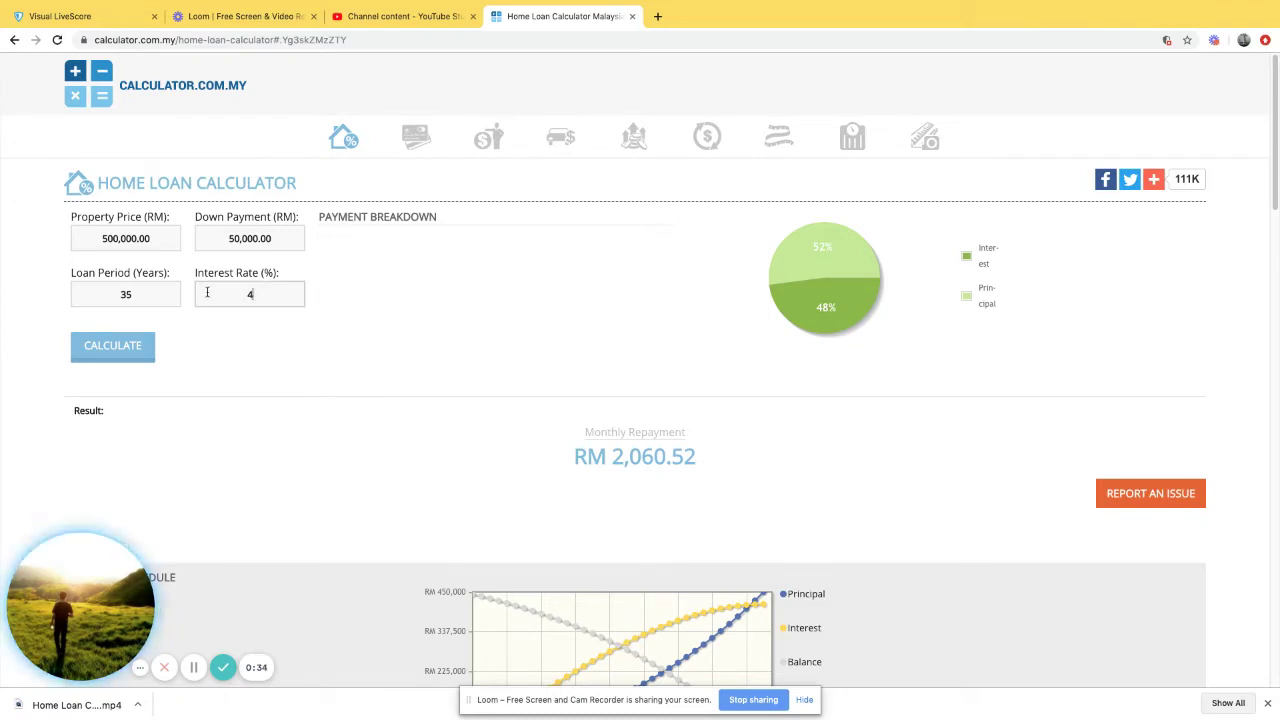
pyautogui.click(130, 354)
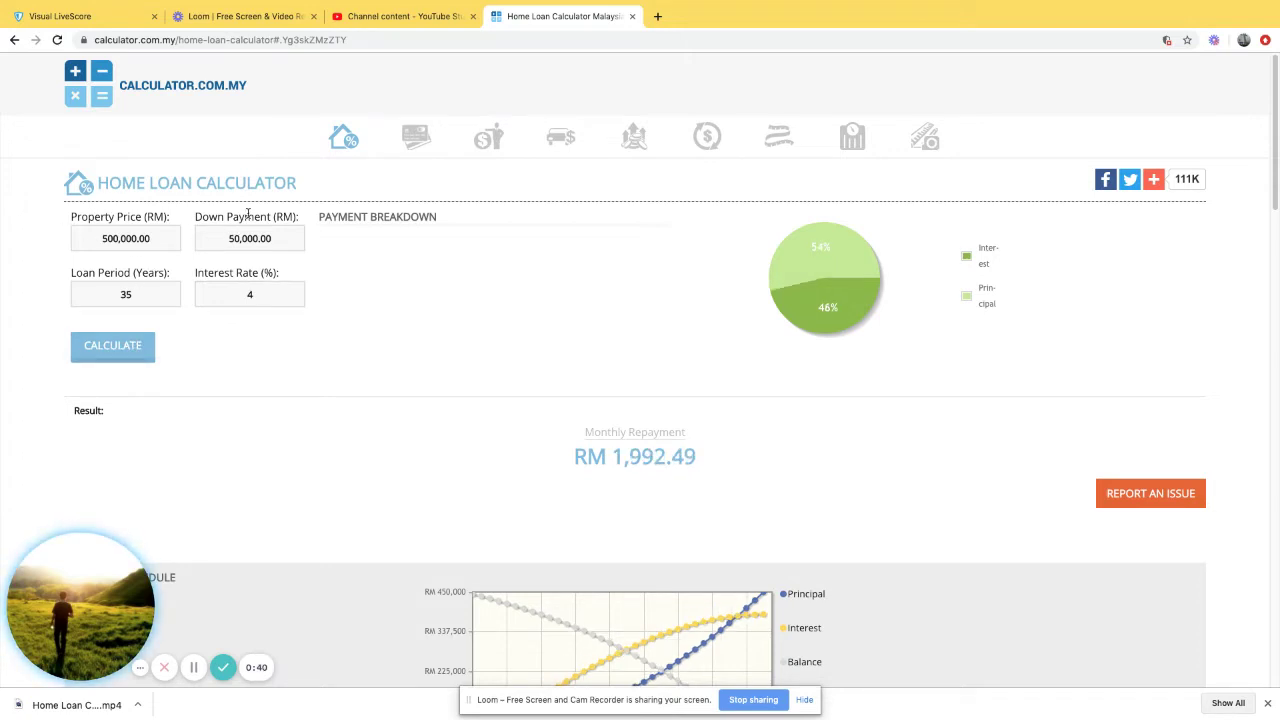
pyautogui.scroll(-4, 318, 295)
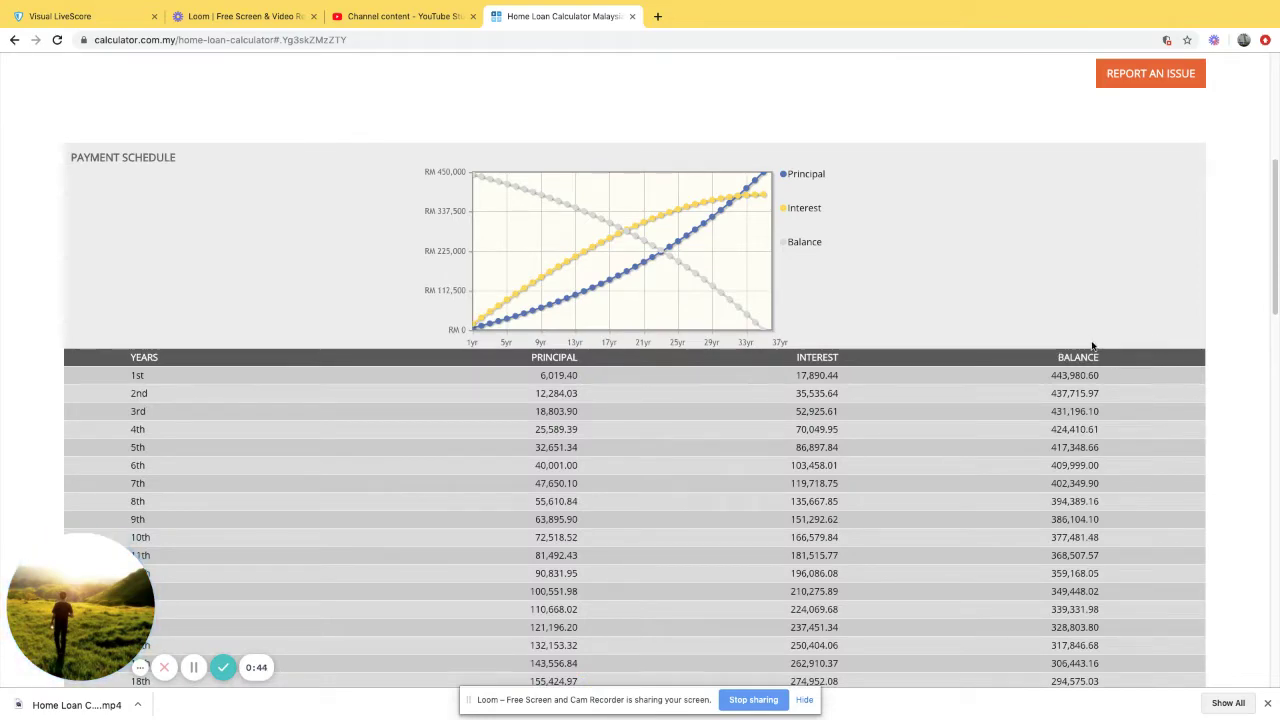
pyautogui.scroll(-4, 179, 343)
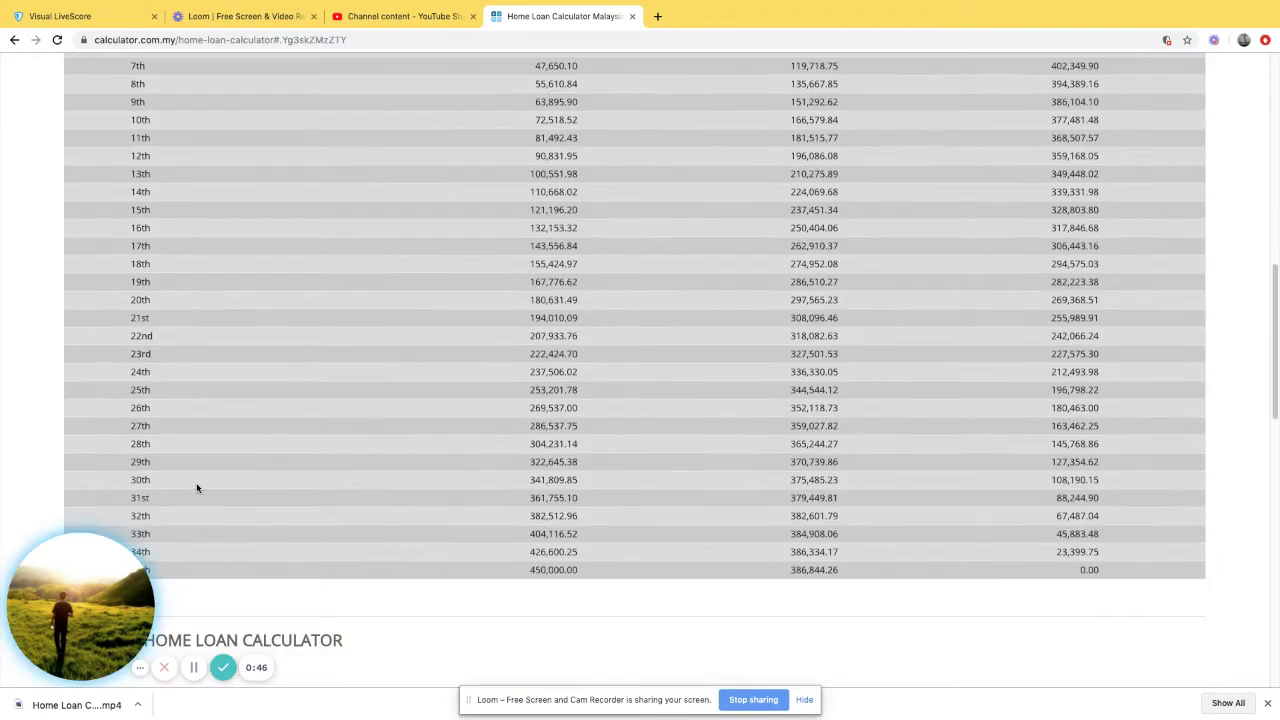
pyautogui.scroll(-1, 196, 487)
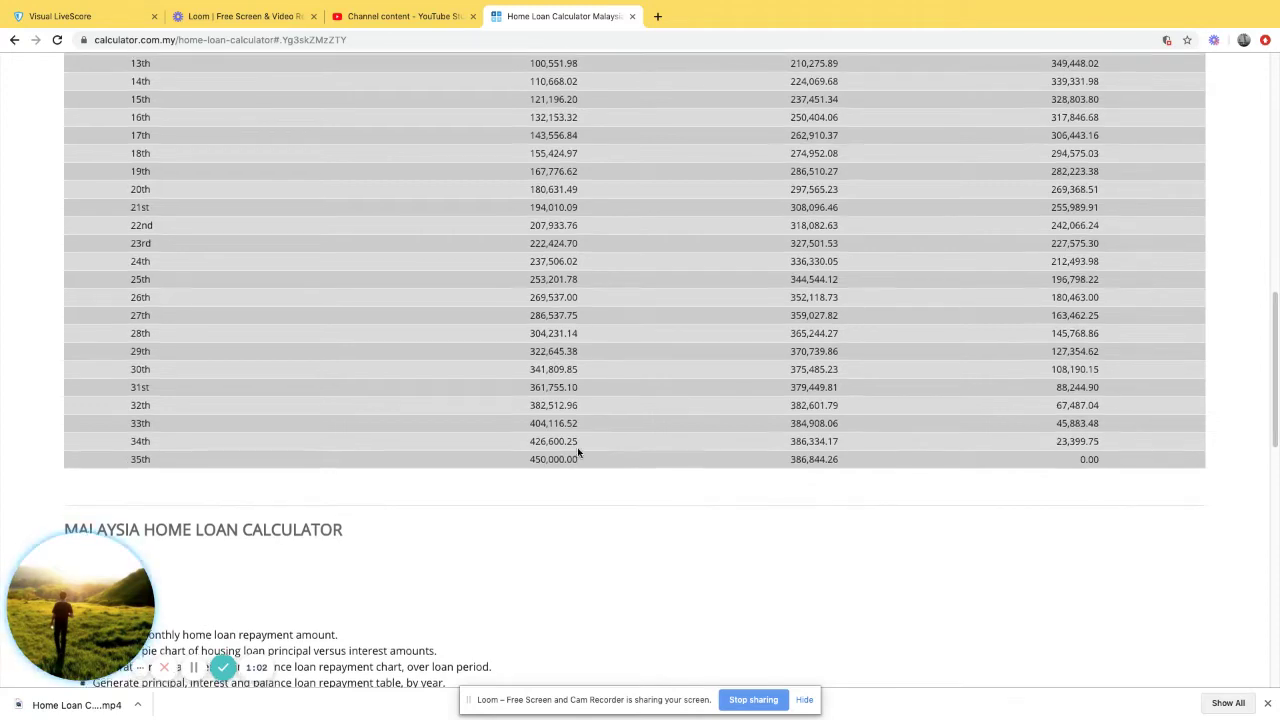
pyautogui.scroll(2, 579, 455)
pyautogui.scroll(2, 697, 381)
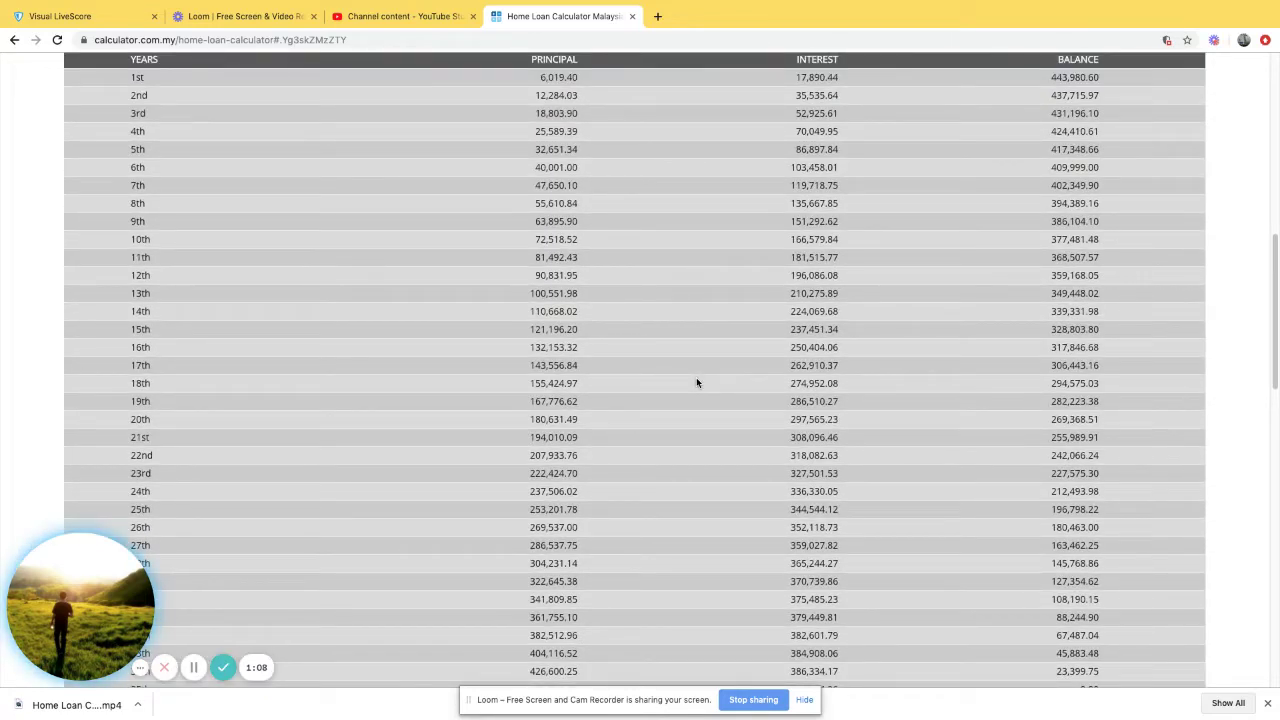
pyautogui.scroll(8, 698, 272)
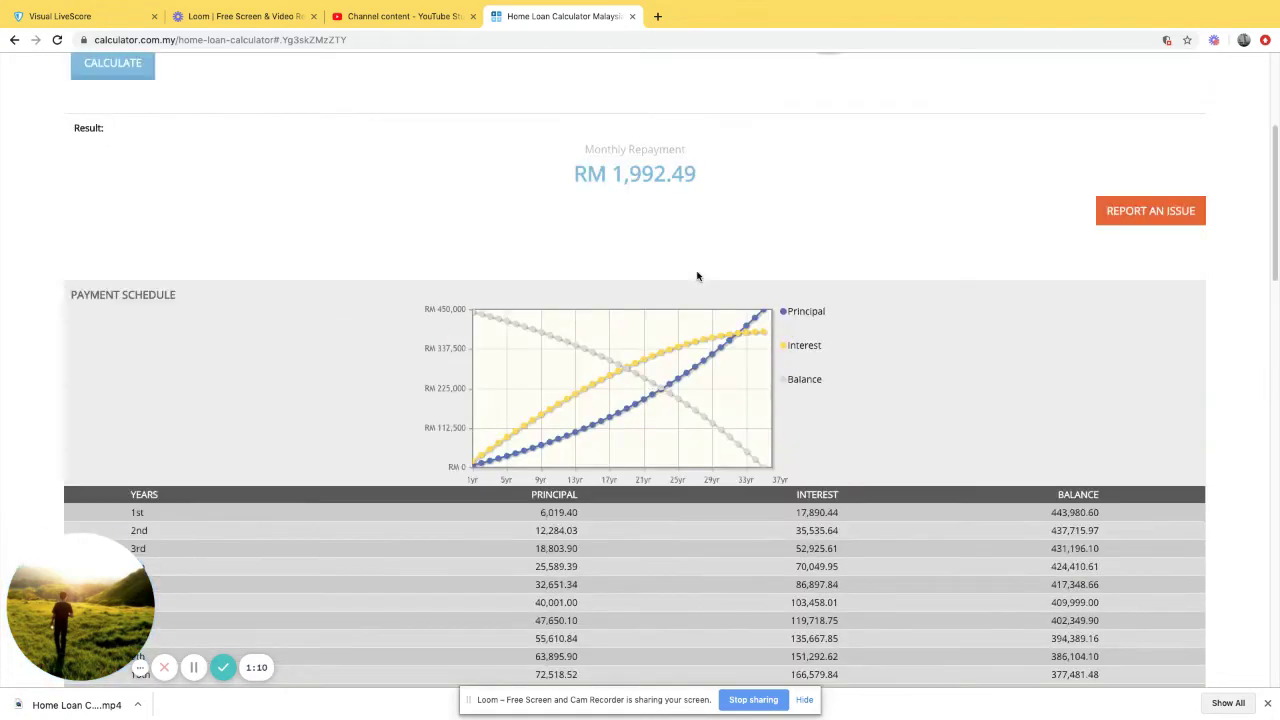
pyautogui.scroll(2, 697, 276)
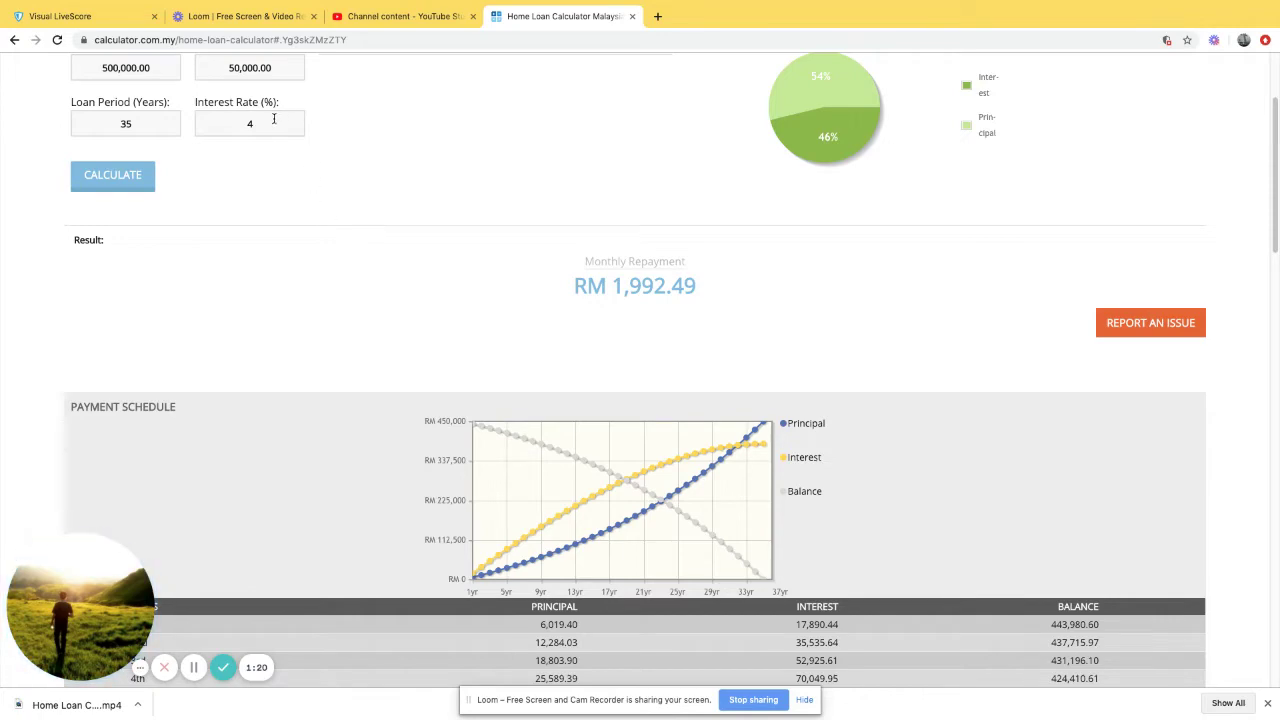
# - Recalculate the 35-year loan at 5% interest and scroll through the results
pyautogui.click(274, 123)
pyautogui.press('BackSpace')
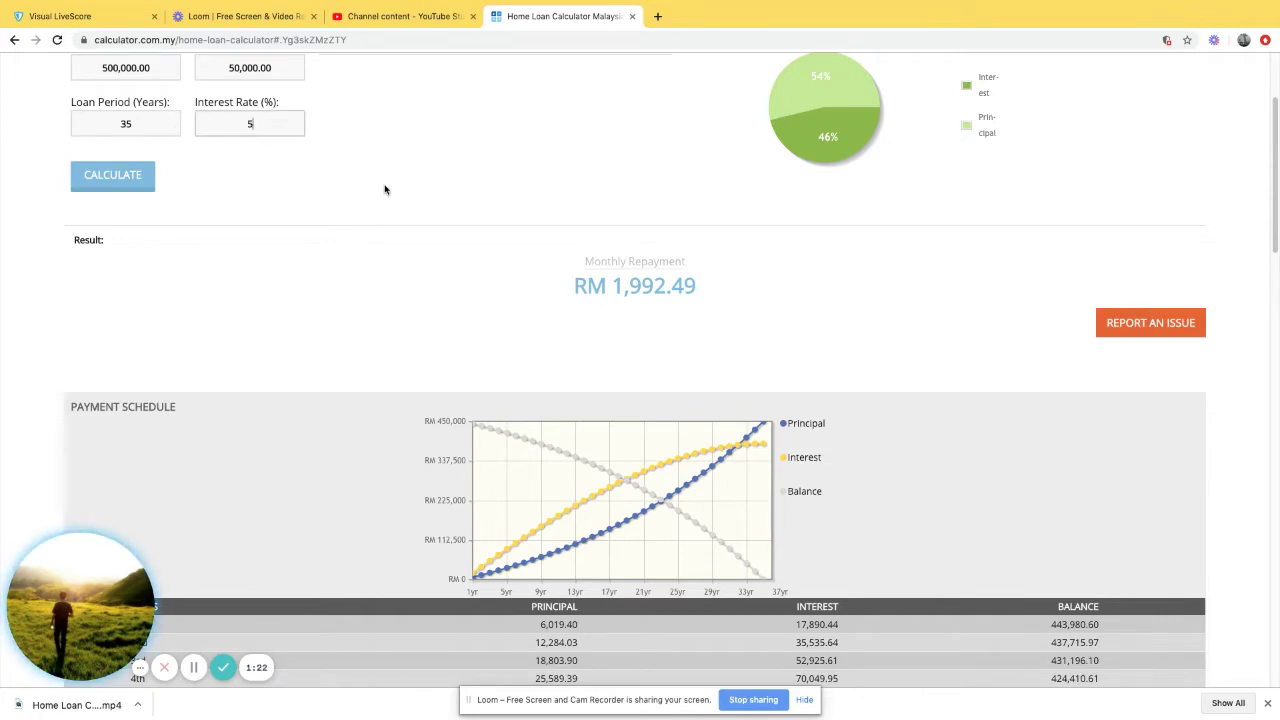
pyautogui.click(141, 185)
pyautogui.scroll(-5, 359, 280)
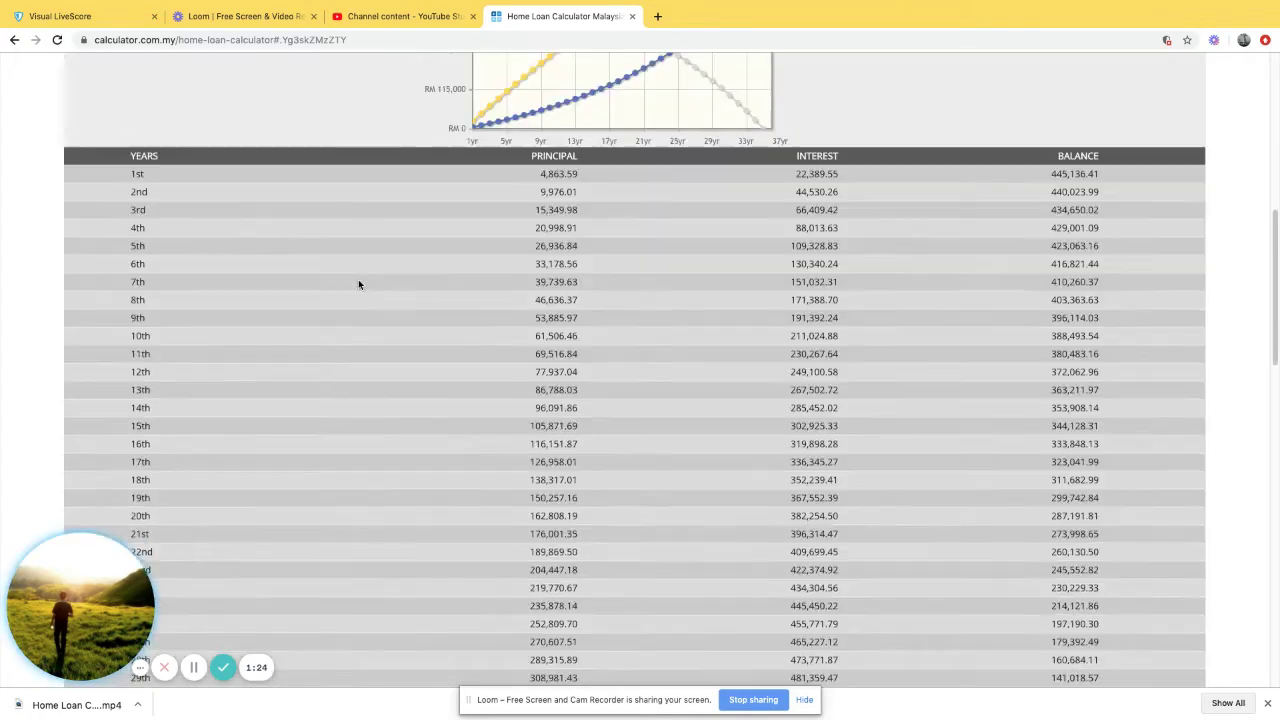
pyautogui.scroll(-8, 358, 282)
pyautogui.scroll(3, 860, 252)
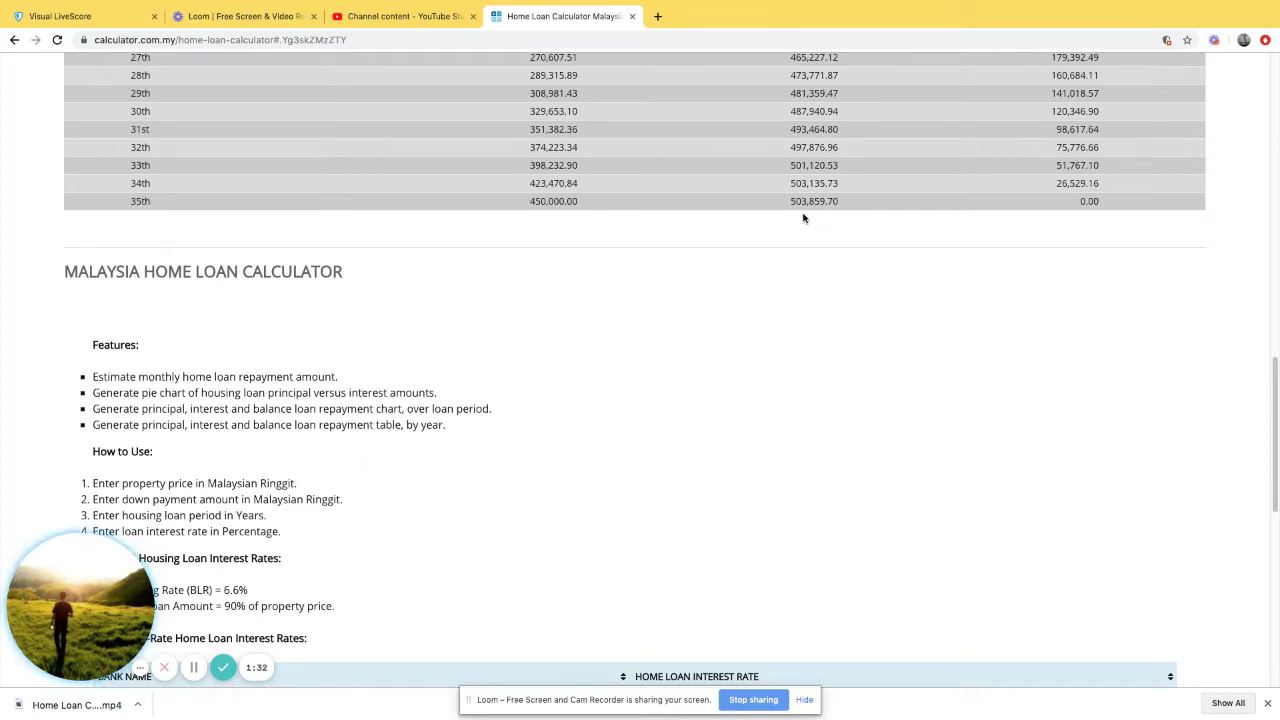
pyautogui.scroll(20, 815, 231)
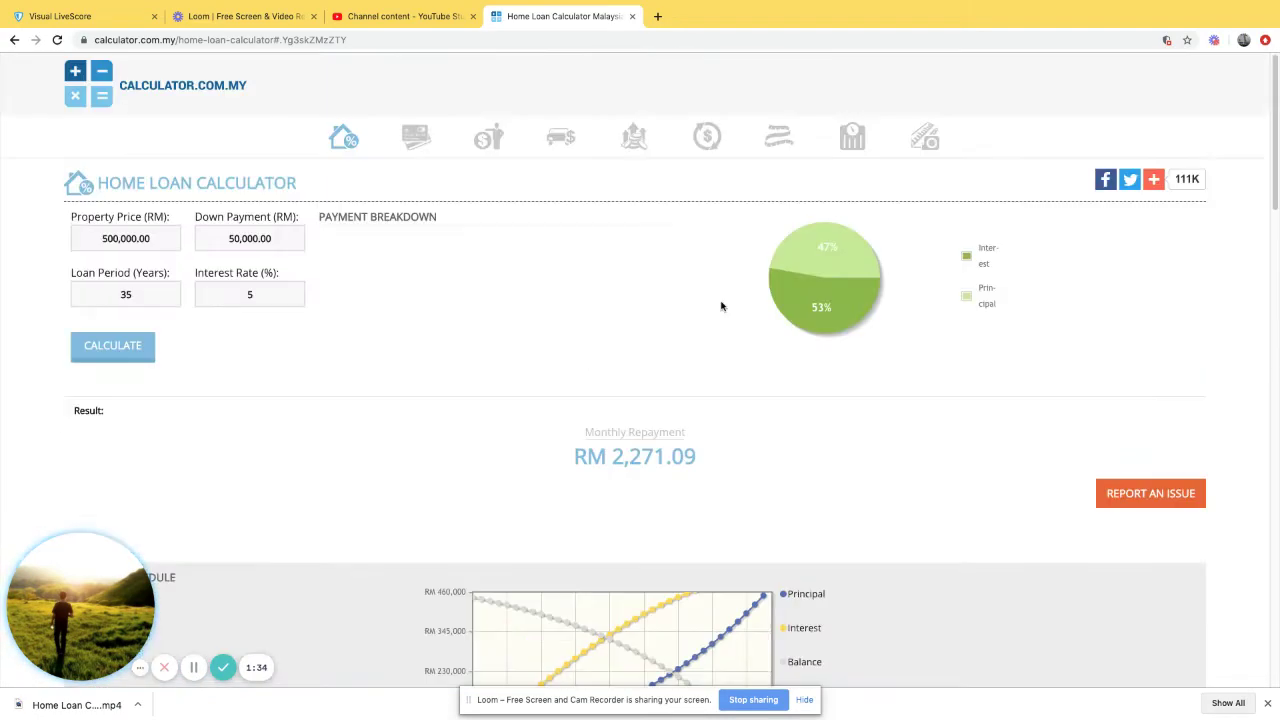
# - Recalculate at 10% interest (RM 3,868.53 monthly, 72% interest) and review the schedule
pyautogui.click(260, 295)
pyautogui.press('BackSpace')
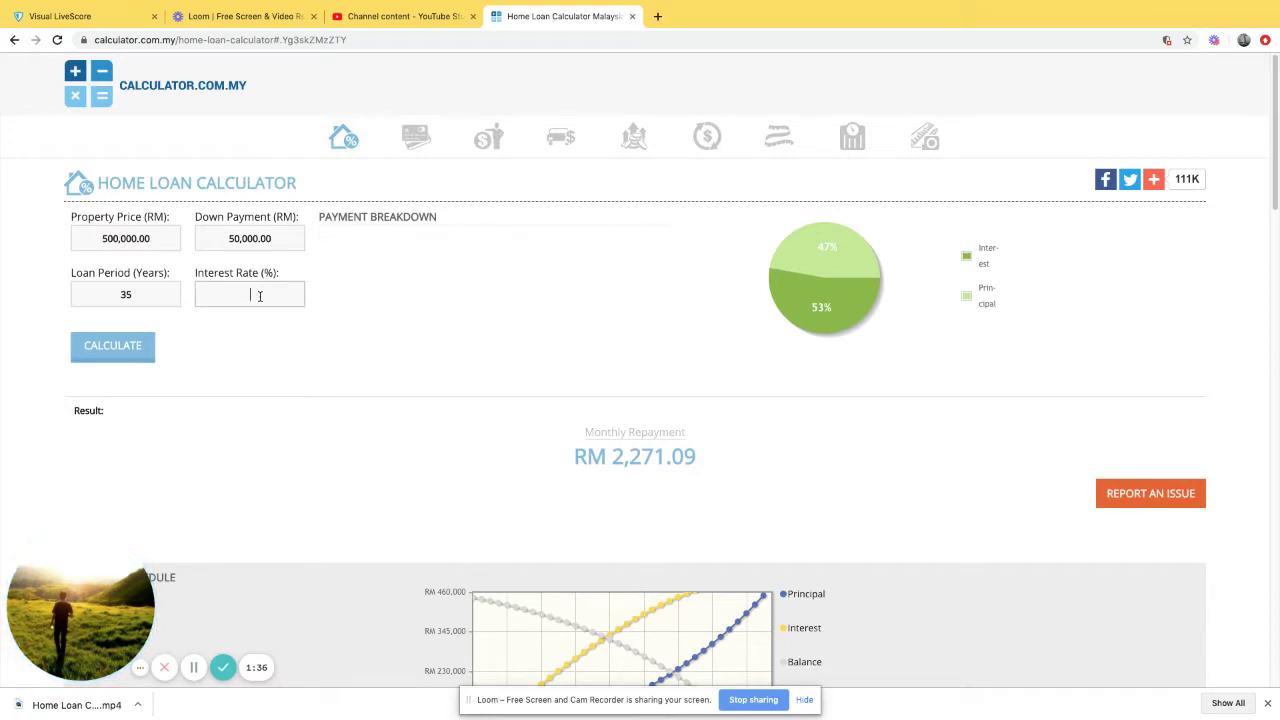
pyautogui.click(143, 347)
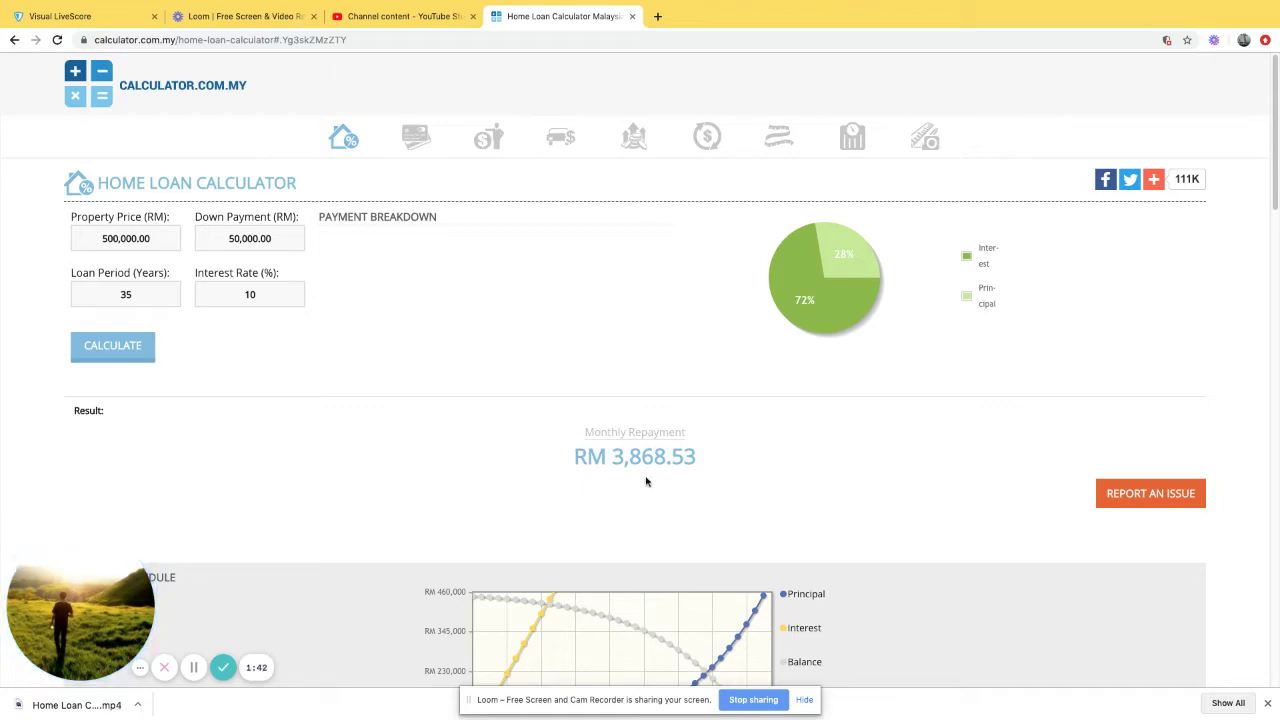
pyautogui.scroll(-20, 621, 465)
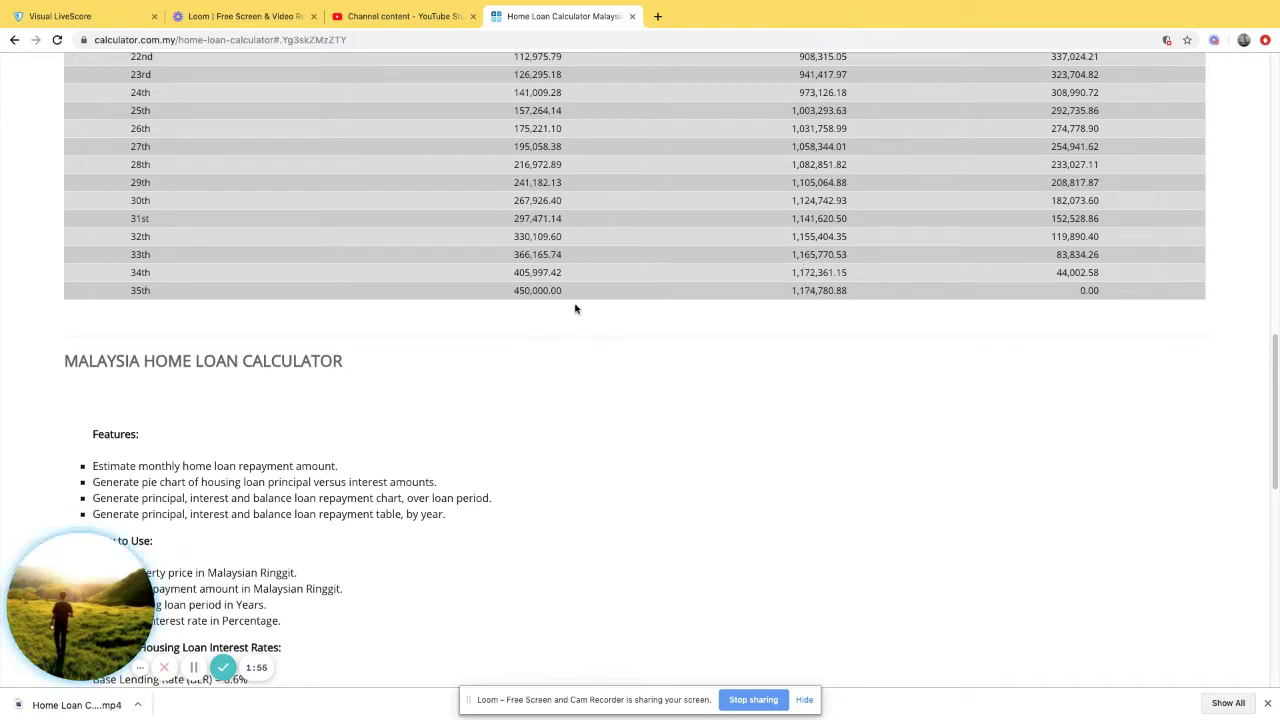
pyautogui.scroll(20, 697, 340)
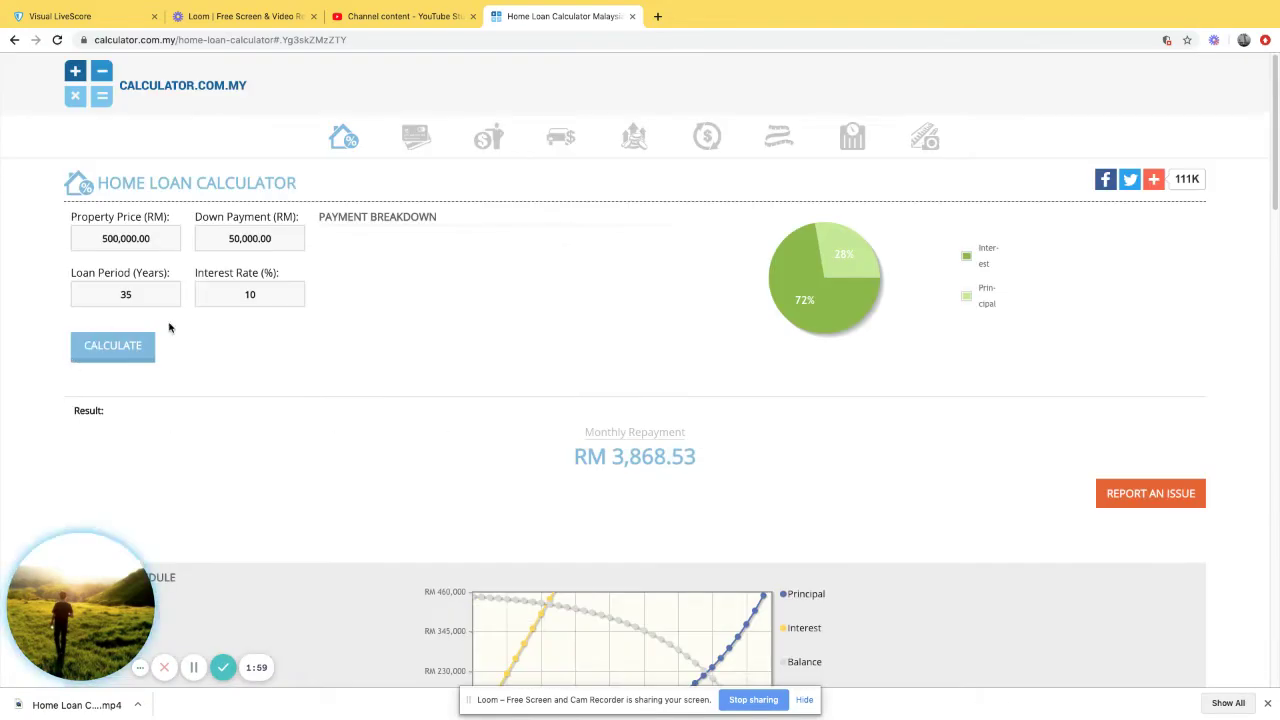
# - Set the interest rate to 20% and recalculate, giving RM 7,507.25 monthly
pyautogui.click(258, 294)
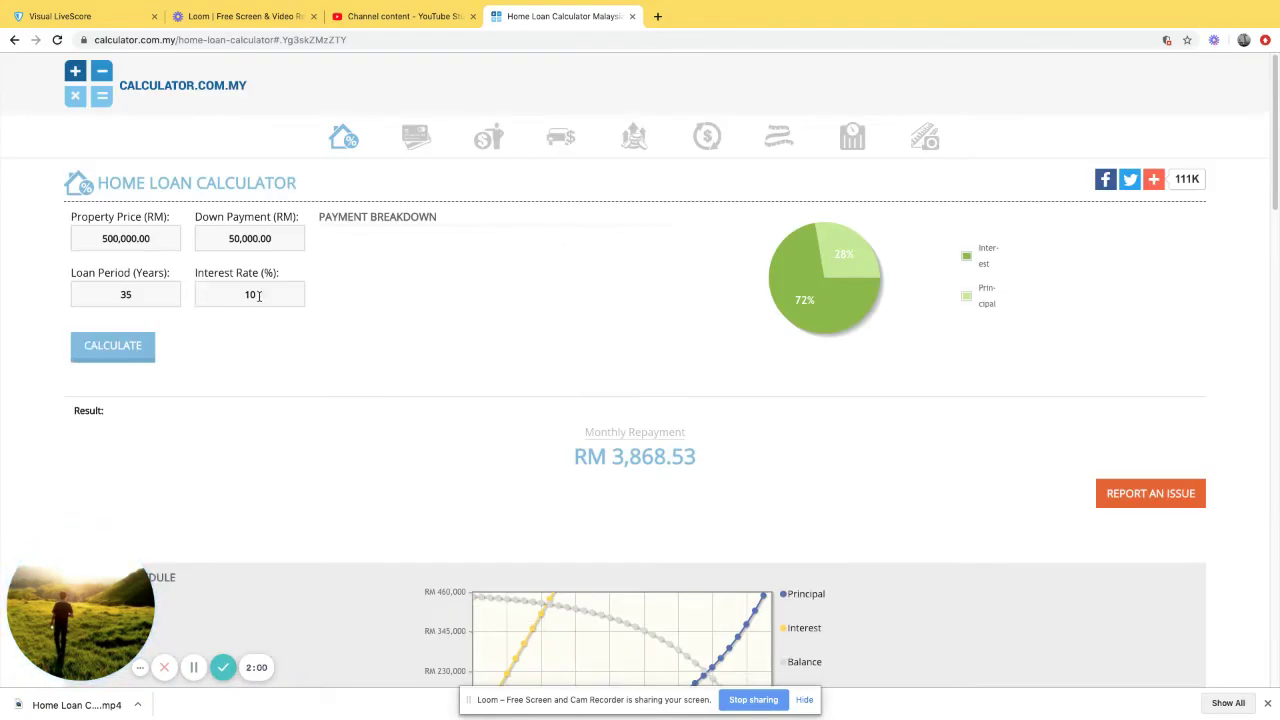
pyautogui.press('BackSpace')
pyautogui.press('BackSpace')
pyautogui.write('20')
pyautogui.click(141, 358)
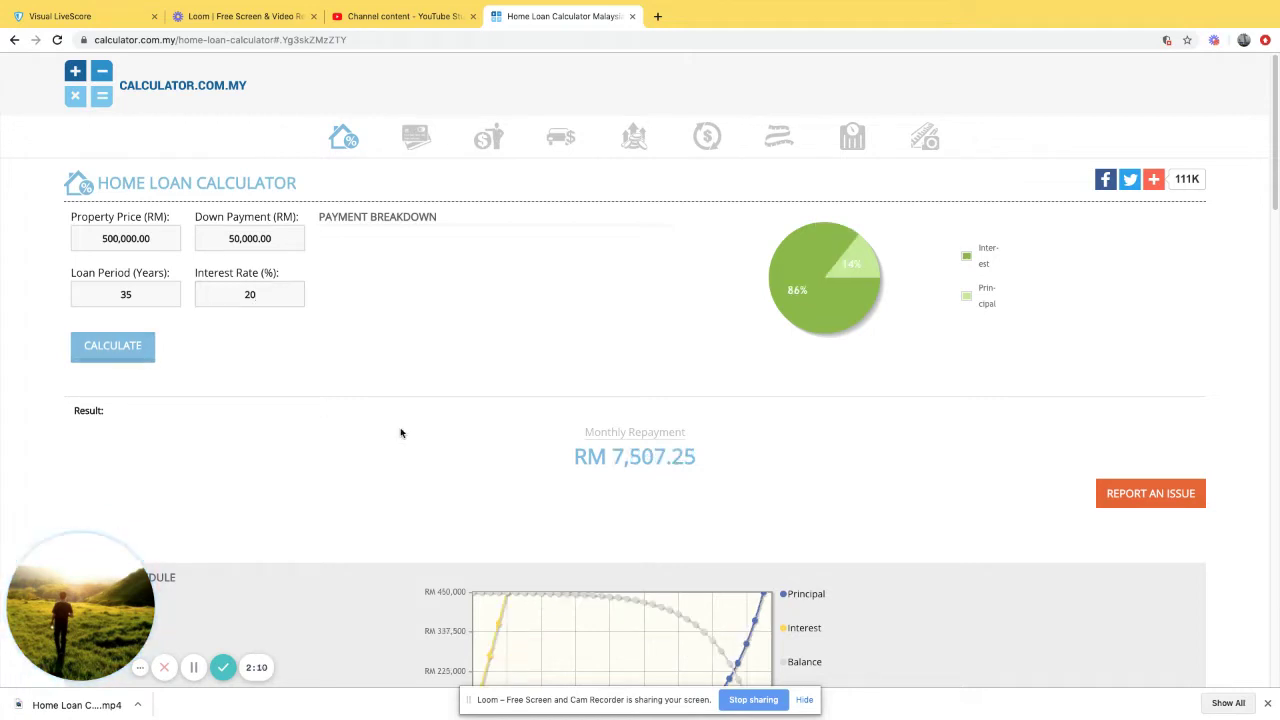
pyautogui.scroll(-5, 400, 427)
pyautogui.scroll(3, 400, 427)
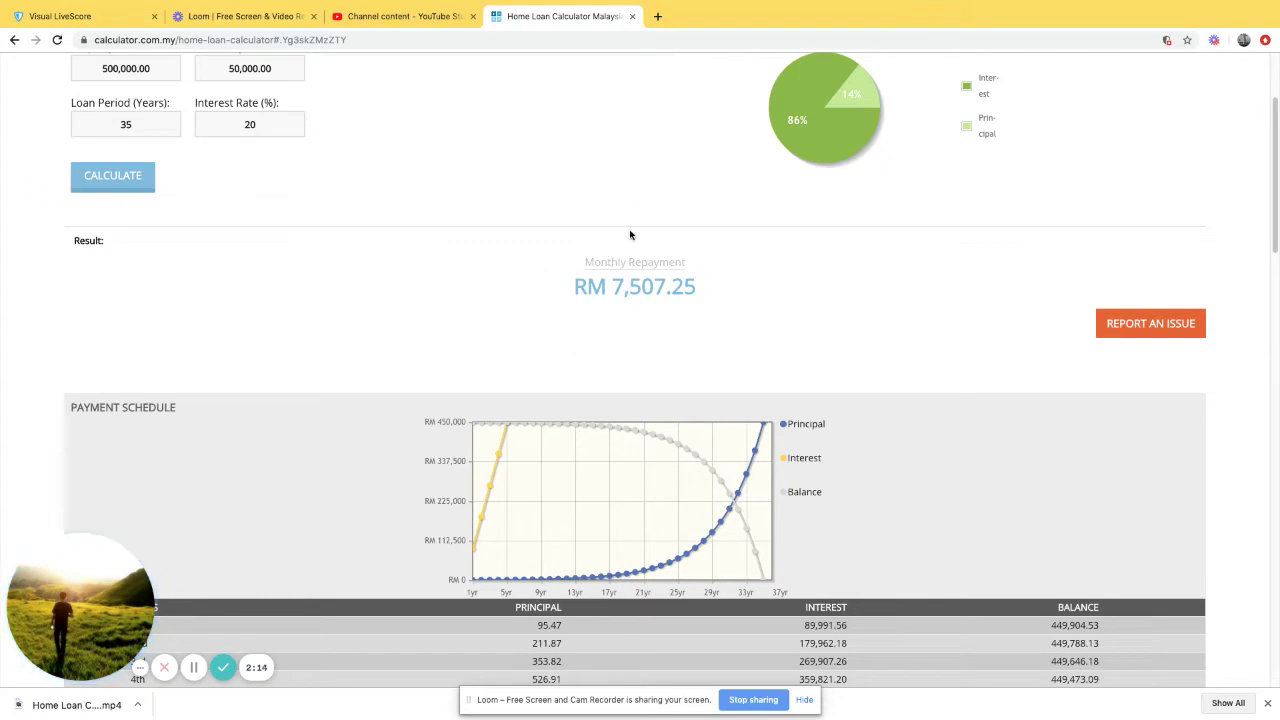
pyautogui.scroll(-9, 630, 234)
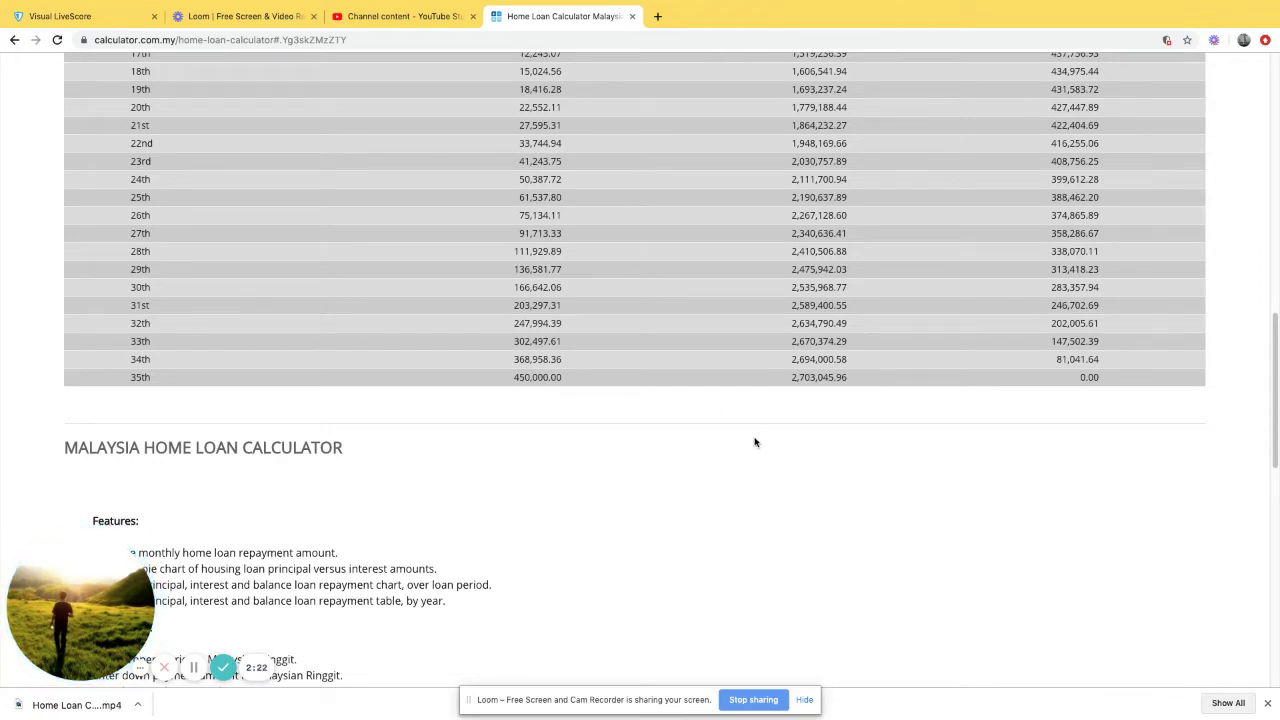
pyautogui.scroll(9, 752, 430)
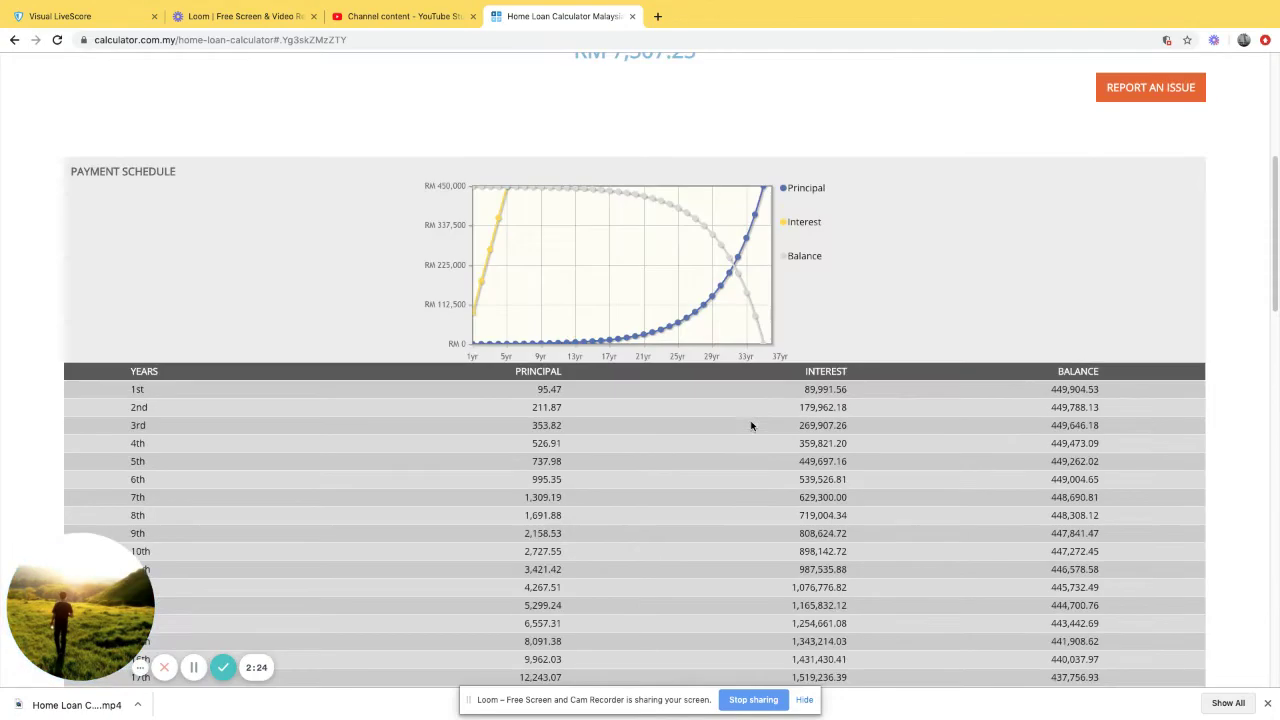
# - Scroll the payment schedule and highlight the 12th-year principal of 4,267.51
pyautogui.moveTo(481, 581)
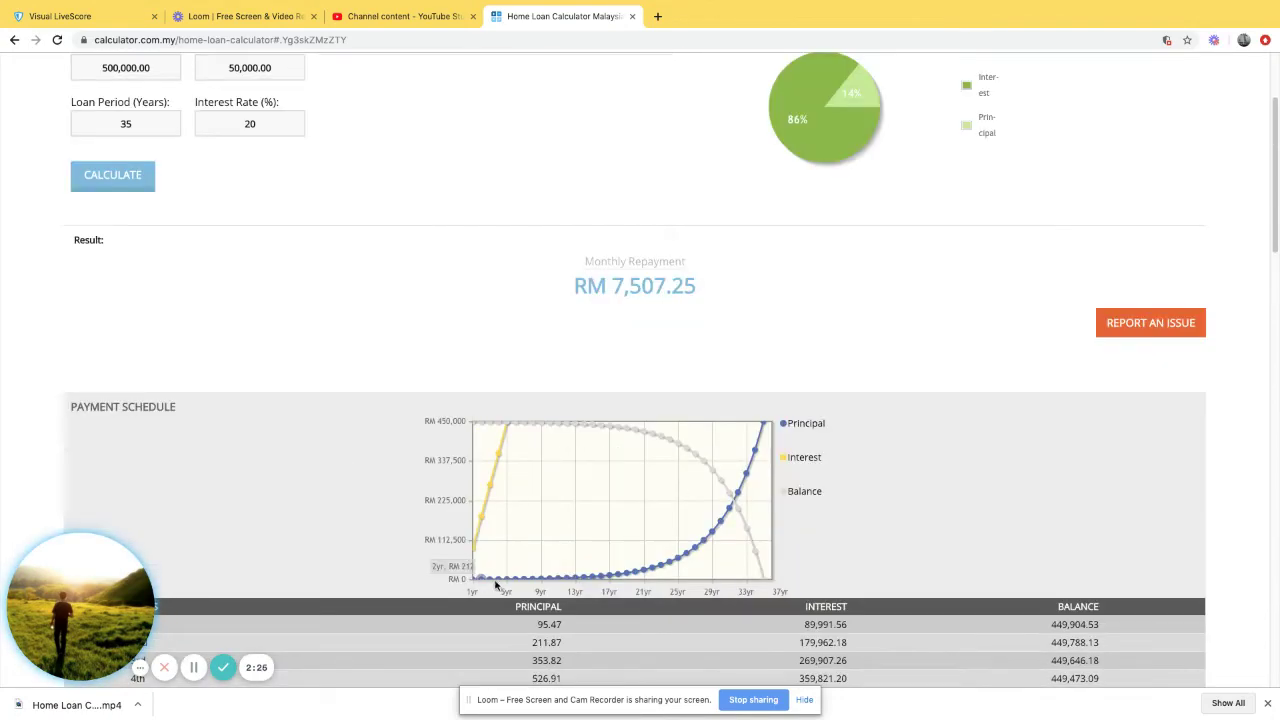
pyautogui.scroll(-1, 540, 585)
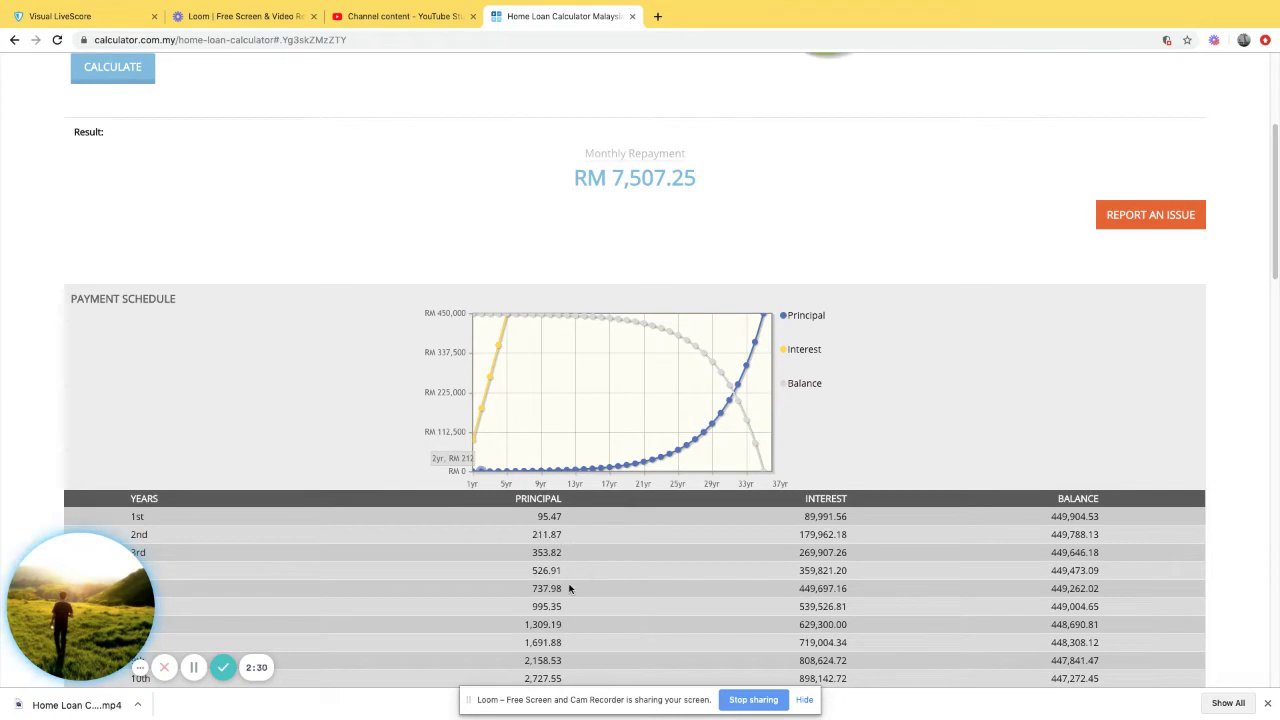
pyautogui.scroll(-1, 576, 578)
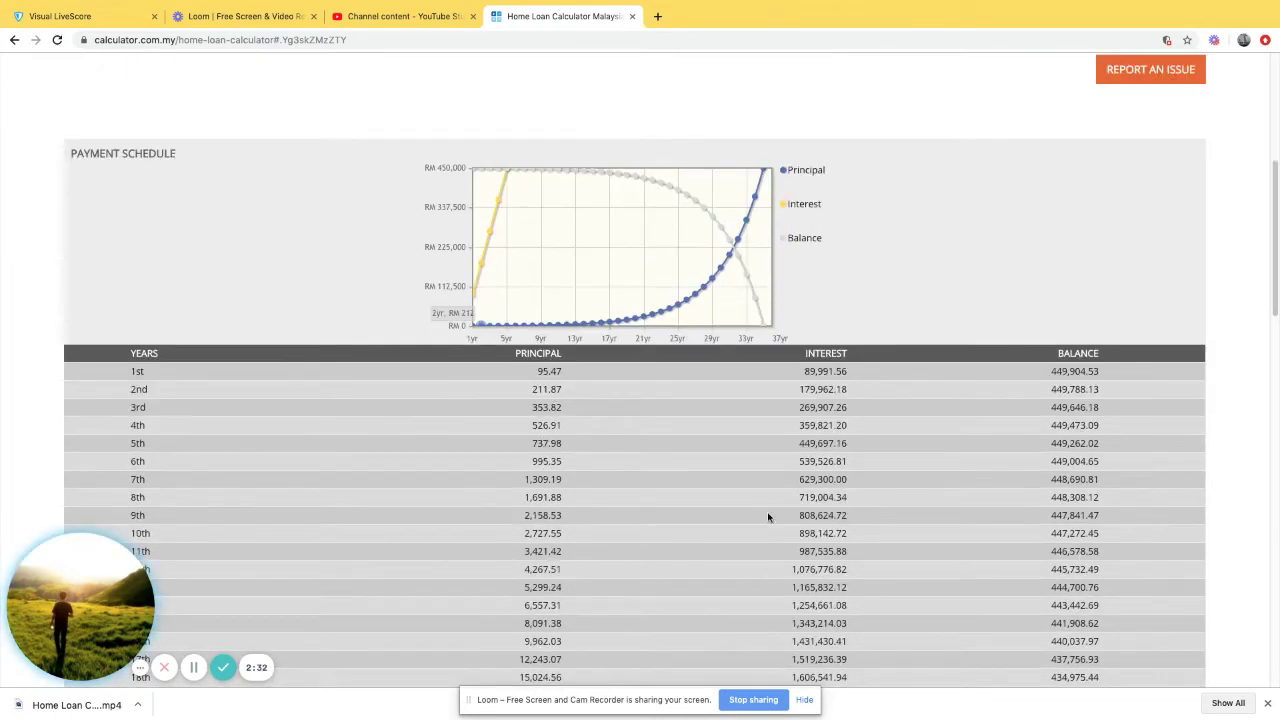
pyautogui.scroll(-1, 497, 568)
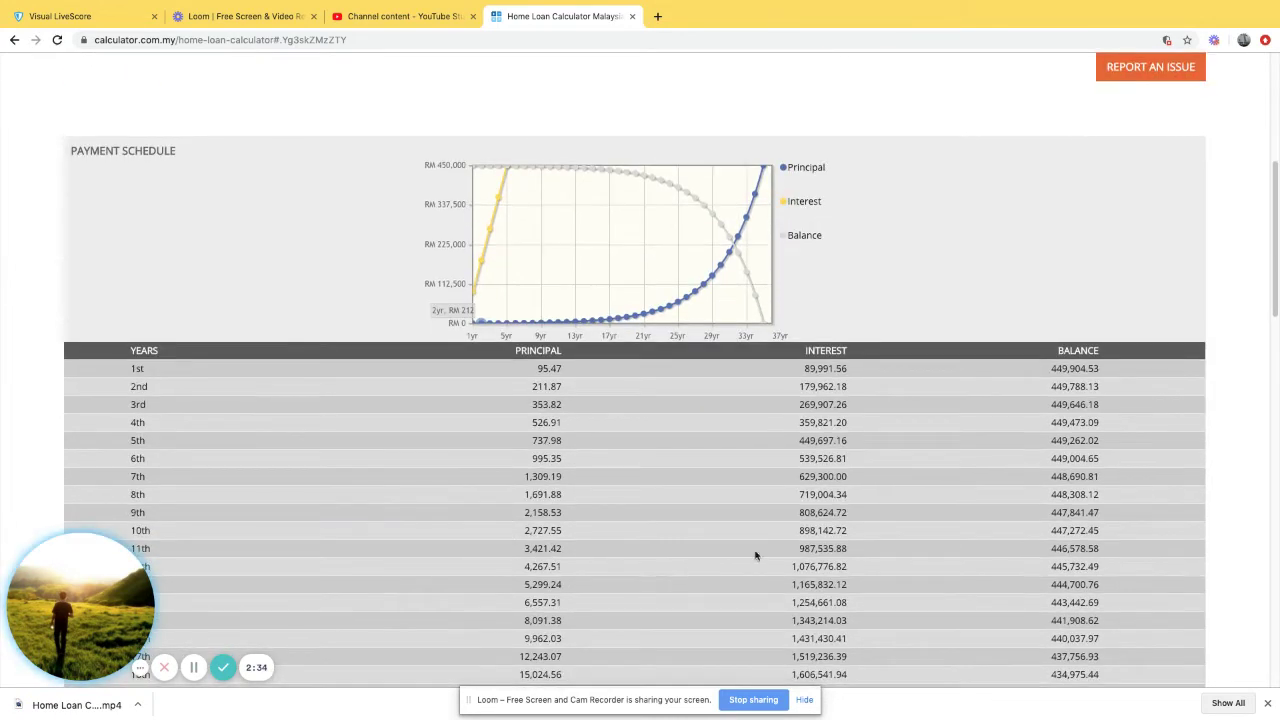
pyautogui.scroll(-1, 803, 540)
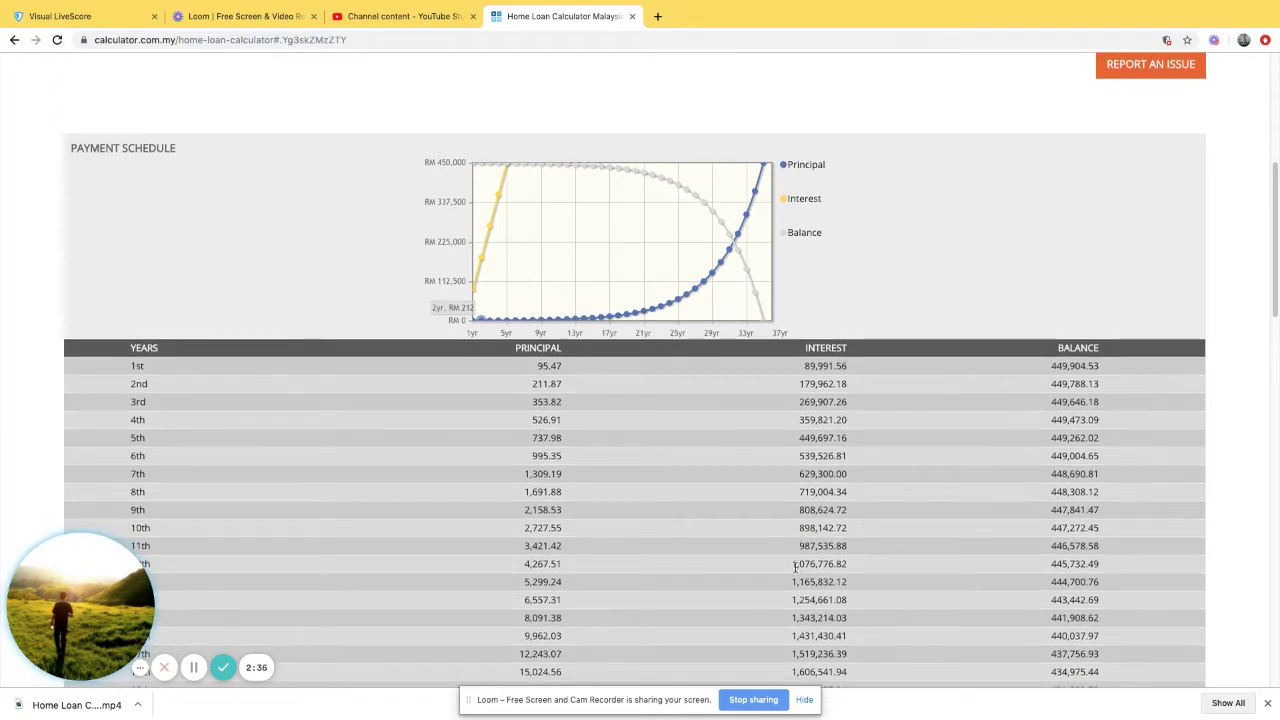
pyautogui.scroll(-1, 863, 569)
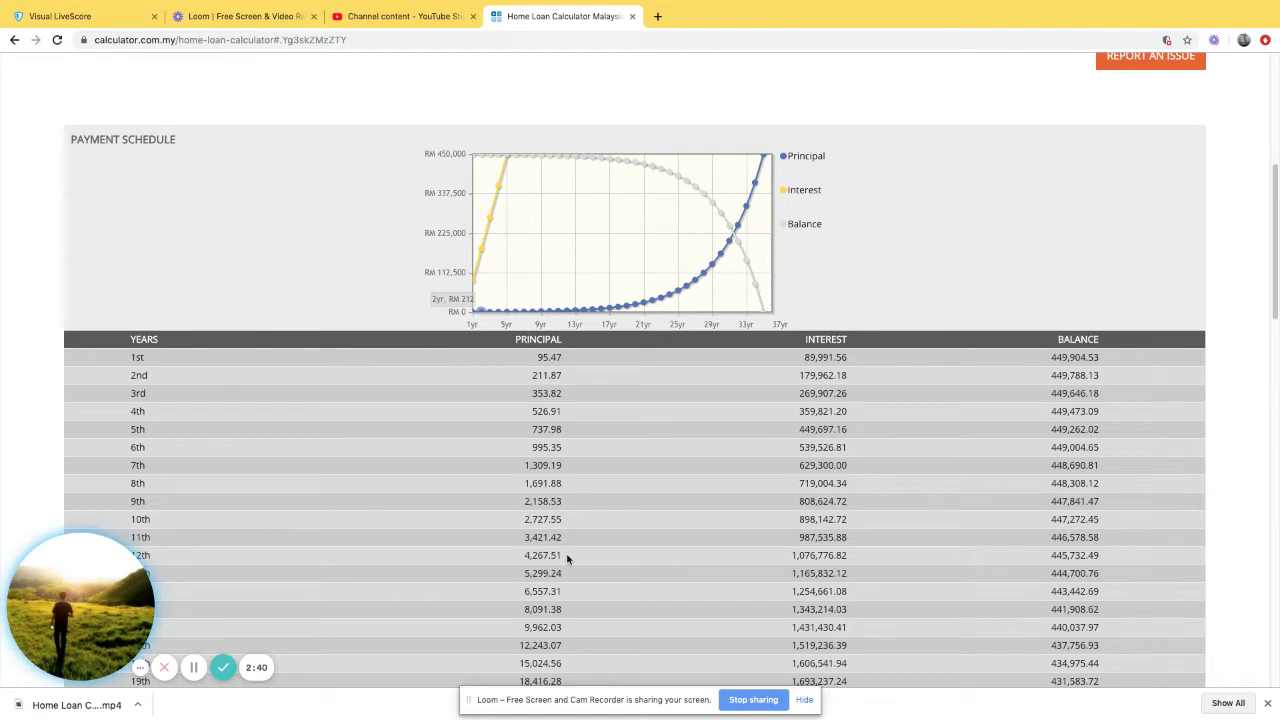
pyautogui.moveTo(566, 557); pyautogui.dragTo(523, 557)
pyautogui.scroll(3, 476, 228)
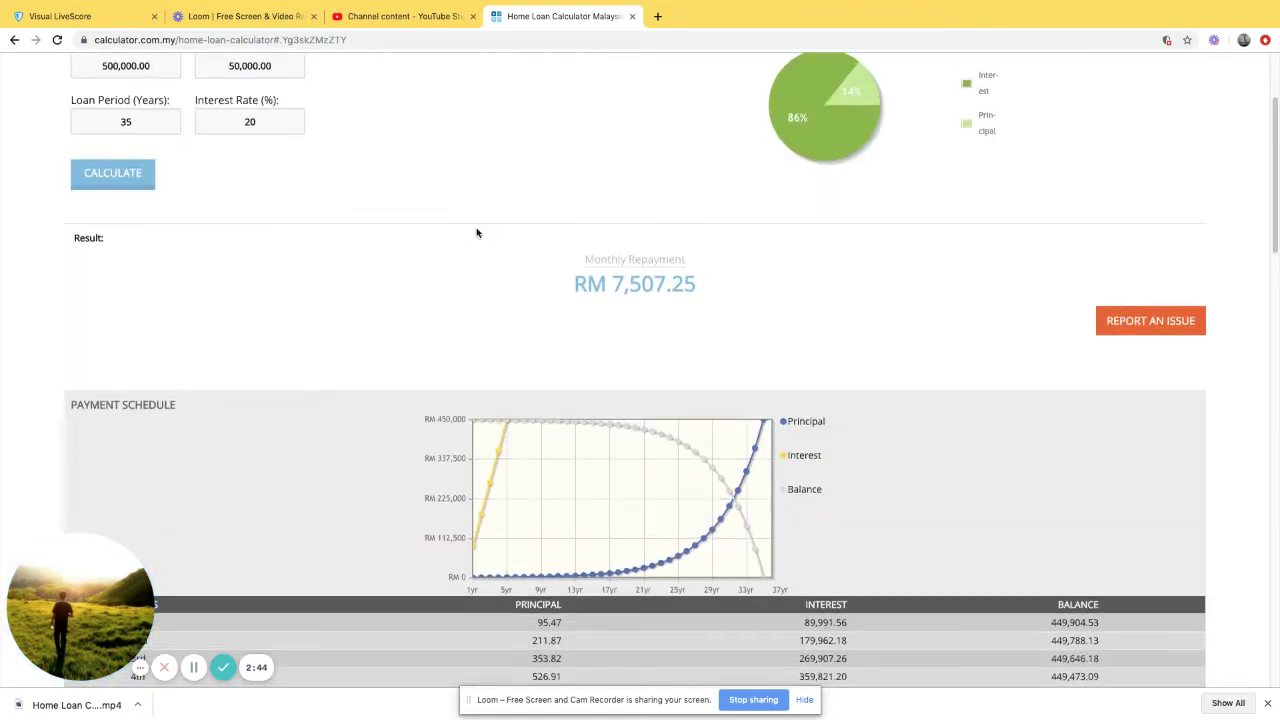
pyautogui.scroll(1, 476, 233)
# - Reset the inputs to 4% interest and a 35-year loan period
pyautogui.doubleClick(246, 185)
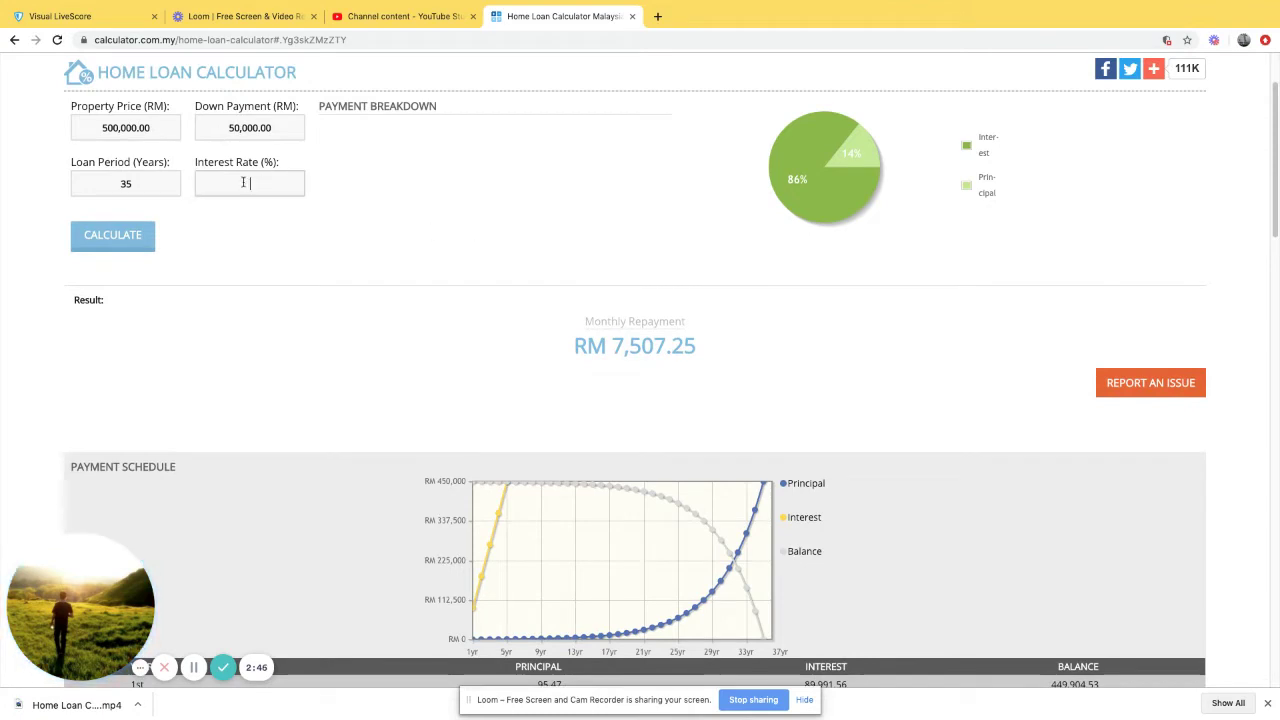
pyautogui.press('BackSpace')
pyautogui.write('4')
pyautogui.doubleClick(125, 185)
pyautogui.press('BackSpace')
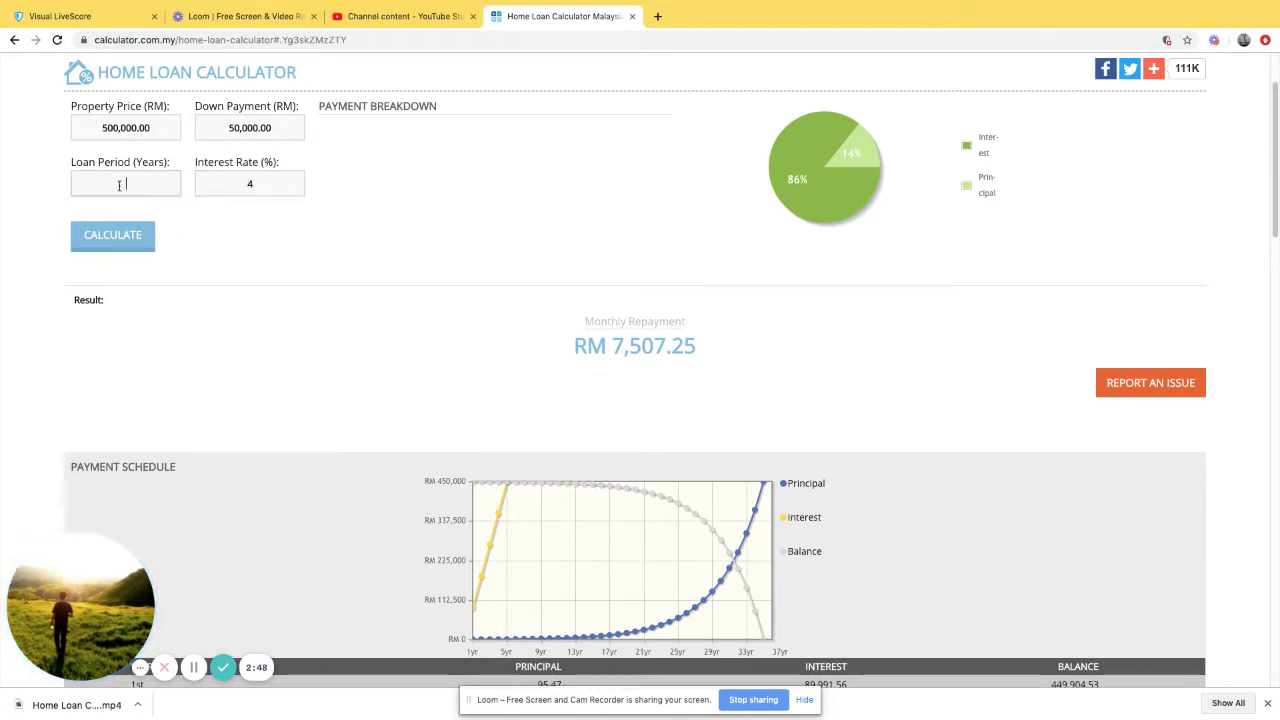
pyautogui.write('35')
# - Switch to 5% interest over 100 years and recalculate, giving RM 1,887.85 monthly
pyautogui.doubleClick(259, 184)
pyautogui.press('BackSpace')
pyautogui.write('5')
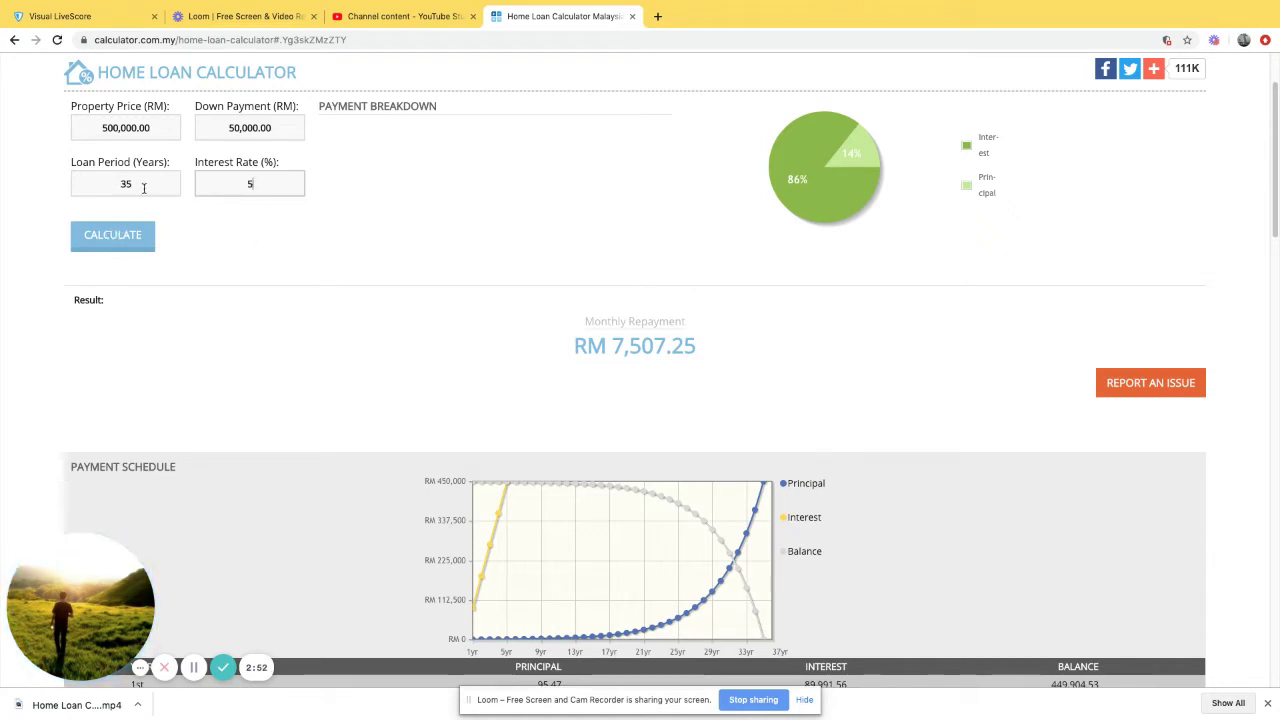
pyautogui.doubleClick(143, 186)
pyautogui.press('BackSpace')
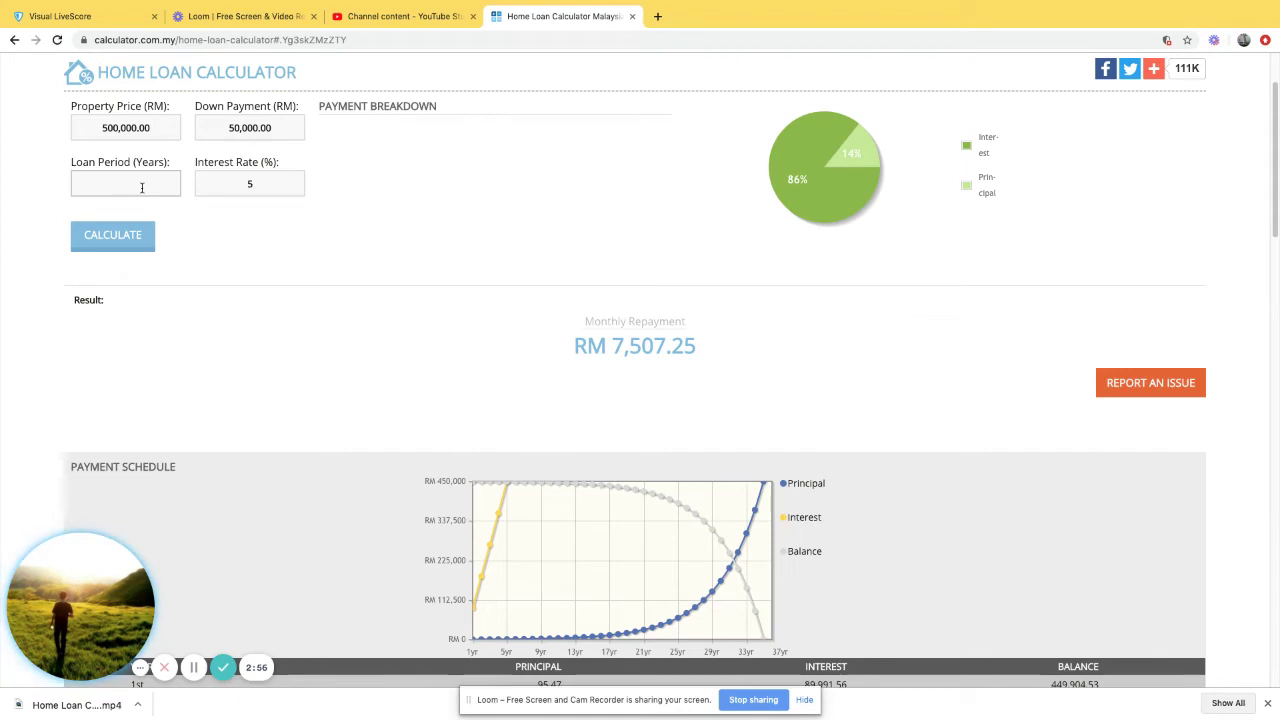
pyautogui.write('100')
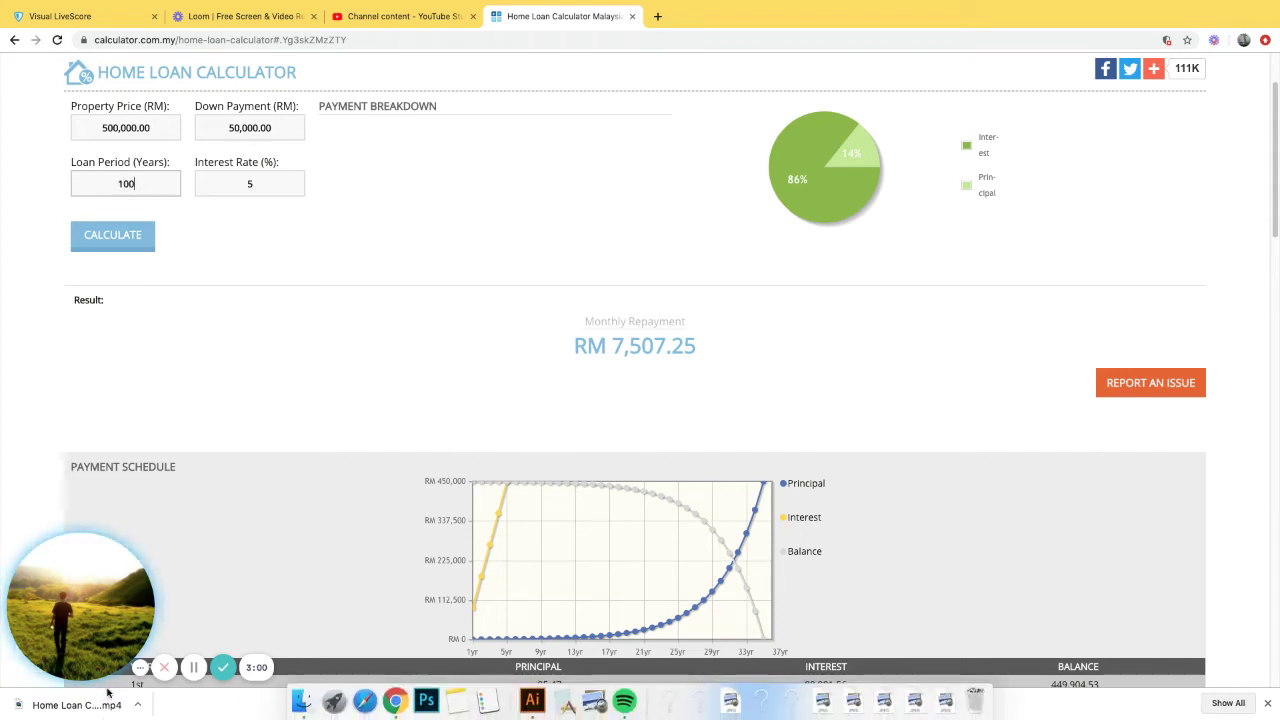
pyautogui.moveTo(135, 628)
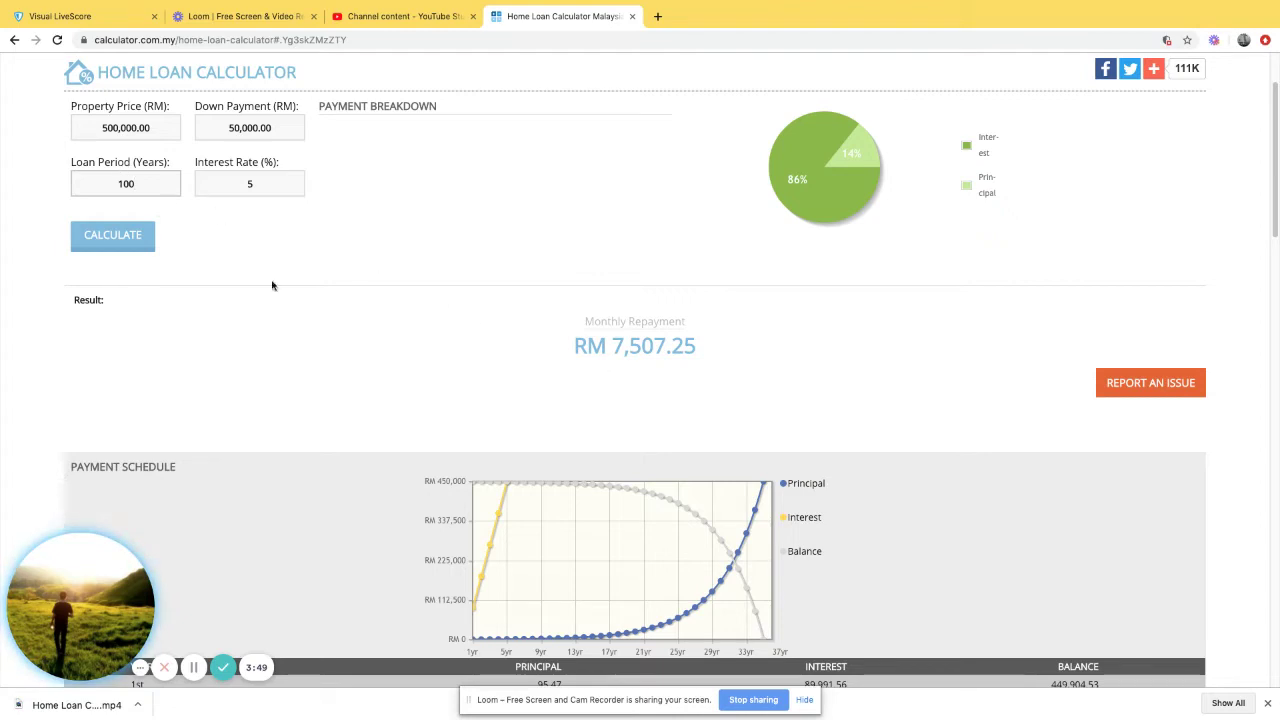
pyautogui.click(129, 236)
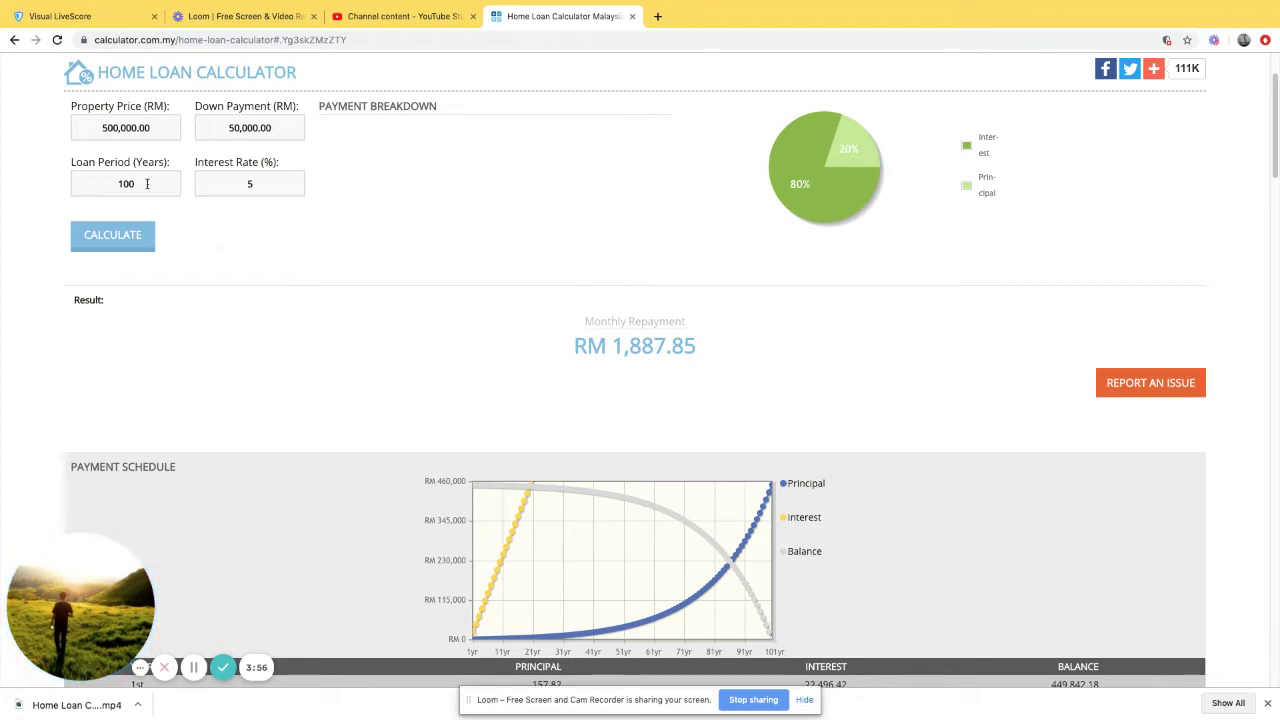
# - Recalculate the loan at 35 years, then again at 100 years
pyautogui.doubleClick(110, 184)
pyautogui.press('BackSpace')
pyautogui.write('35')
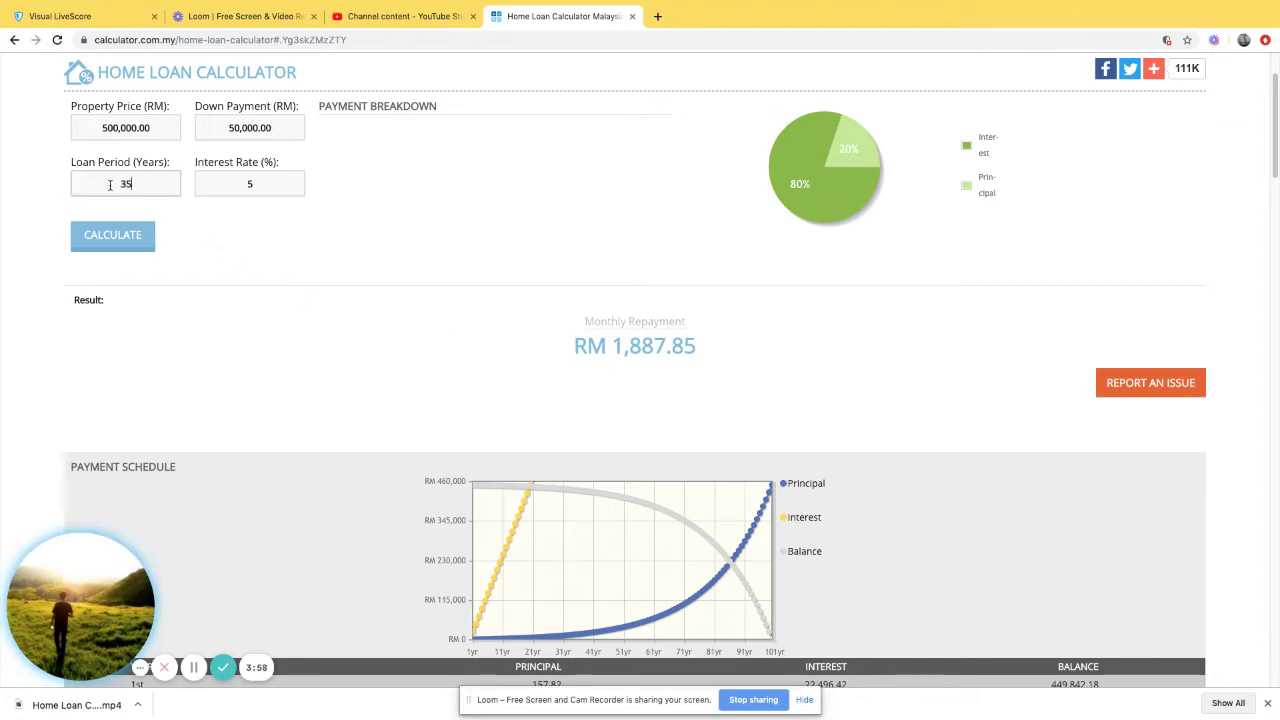
pyautogui.click(128, 236)
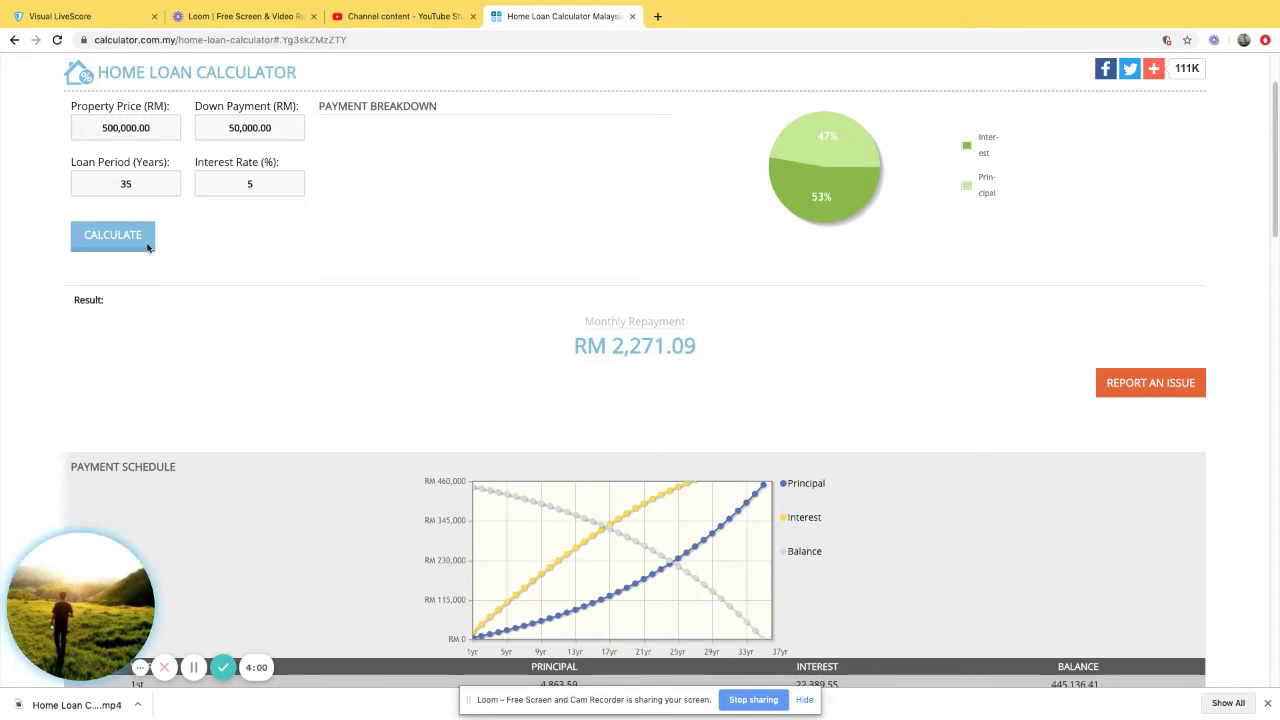
pyautogui.doubleClick(145, 186)
pyautogui.press('BackSpace')
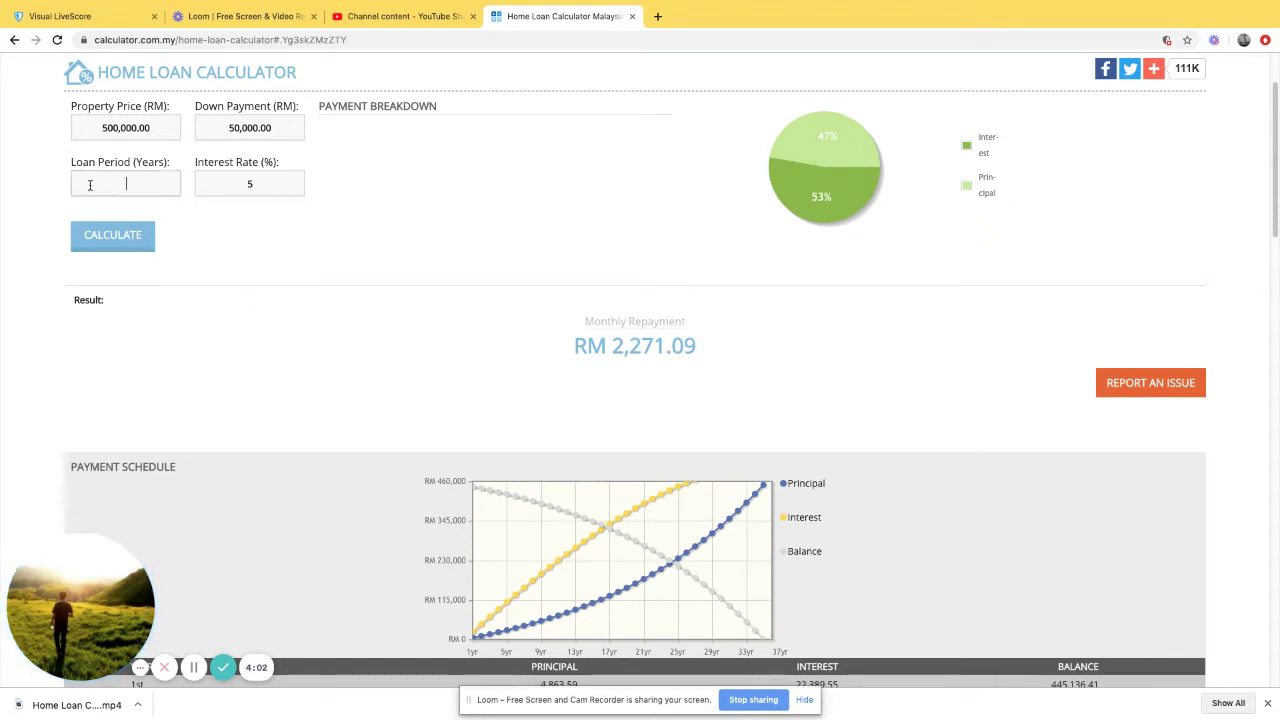
pyautogui.write('100')
pyautogui.click(104, 241)
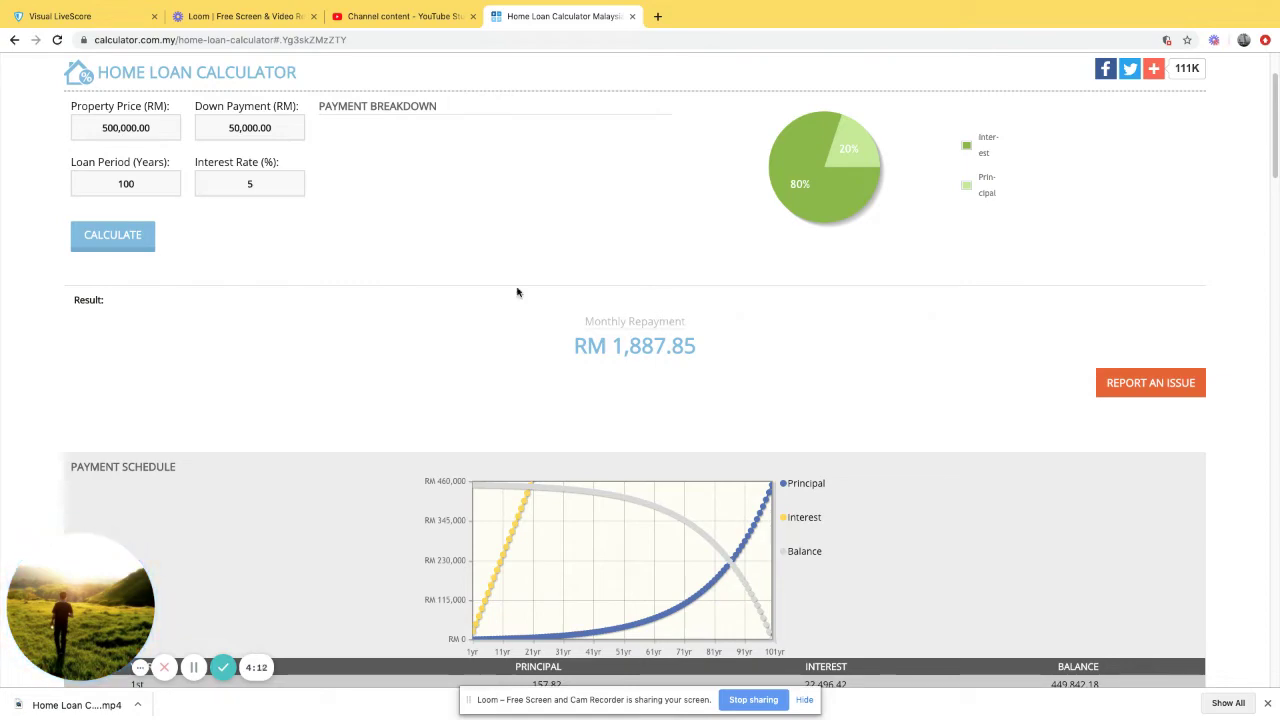
# - Highlight year 35's principal 14,602.29, interest 778,296.01 and balance 435,397.71 in the schedule
pyautogui.scroll(-3, 226, 186)
pyautogui.scroll(-15, 619, 465)
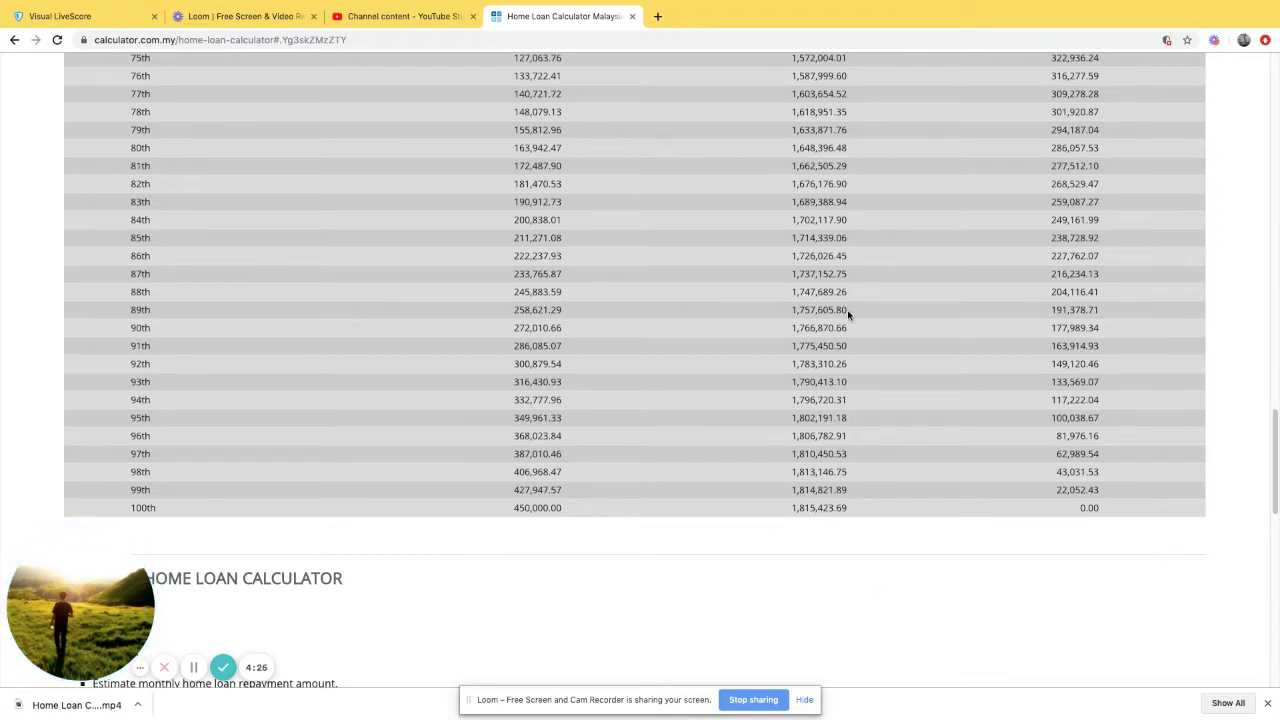
pyautogui.scroll(10, 847, 312)
pyautogui.scroll(5, 847, 316)
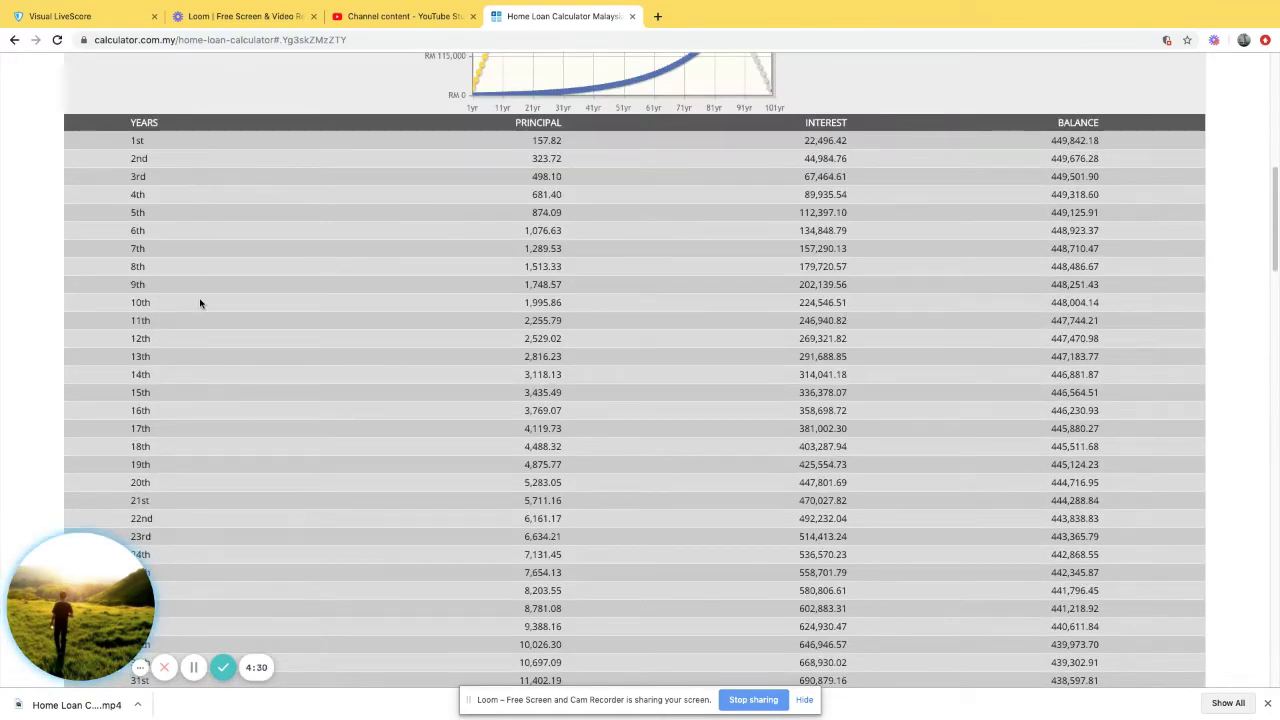
pyautogui.scroll(-1, 174, 607)
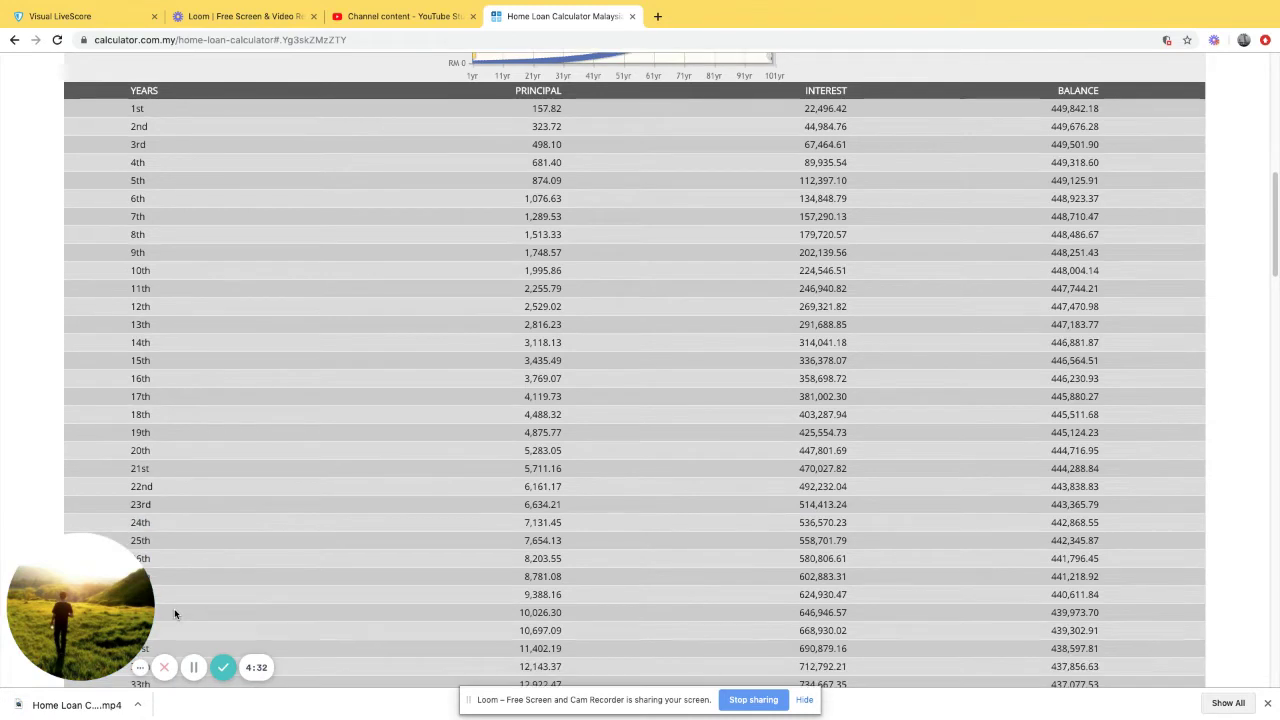
pyautogui.scroll(-3, 174, 608)
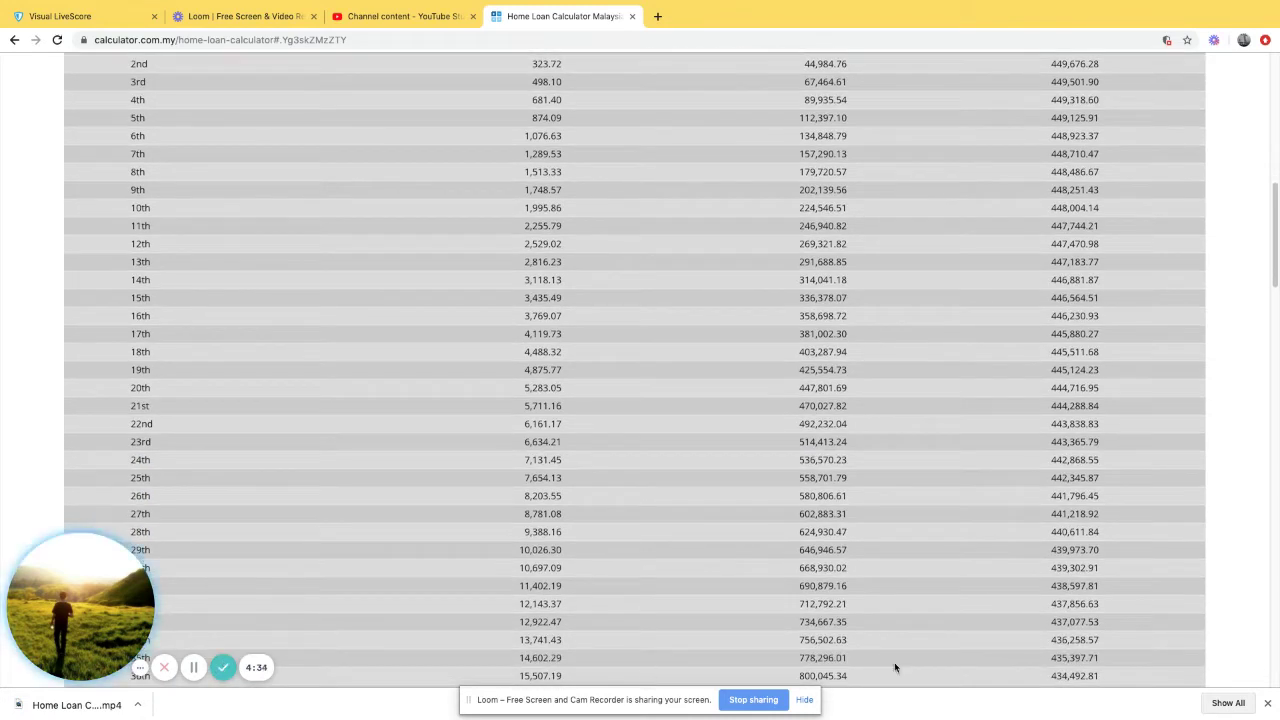
pyautogui.moveTo(798, 660); pyautogui.dragTo(863, 660)
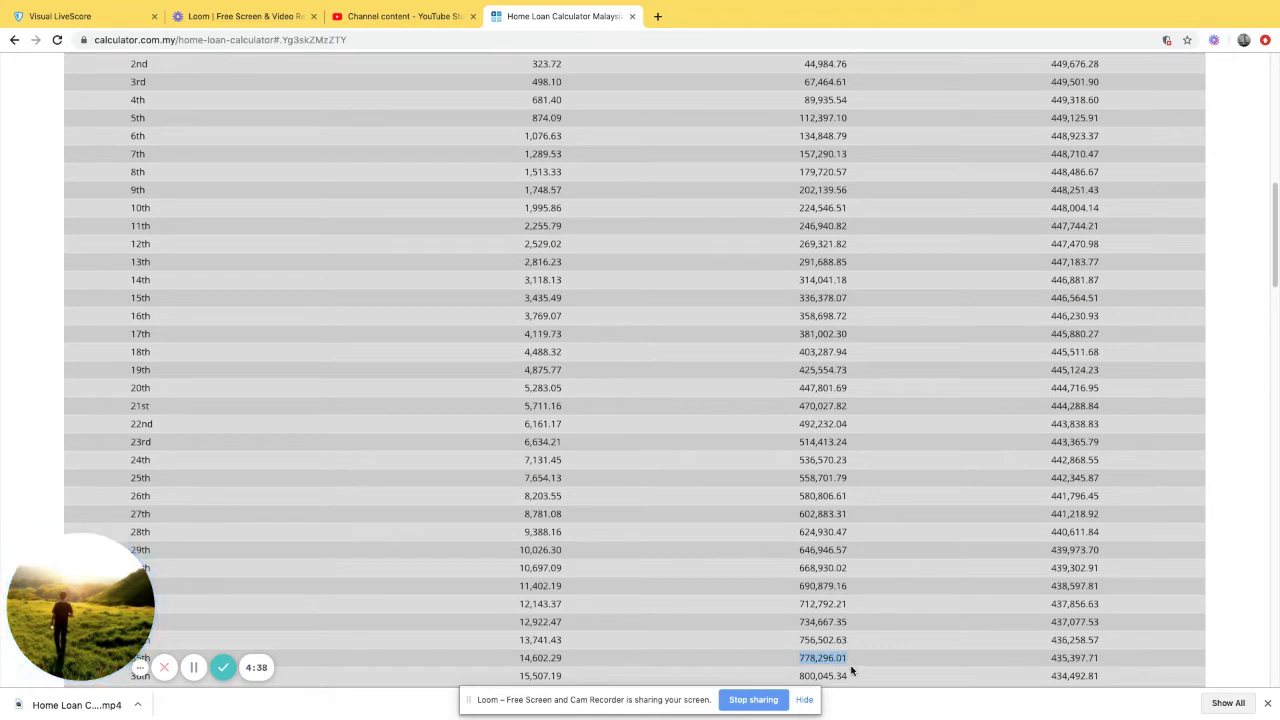
pyautogui.moveTo(570, 662); pyautogui.dragTo(517, 660)
pyautogui.moveTo(1106, 661); pyautogui.dragTo(1031, 660)
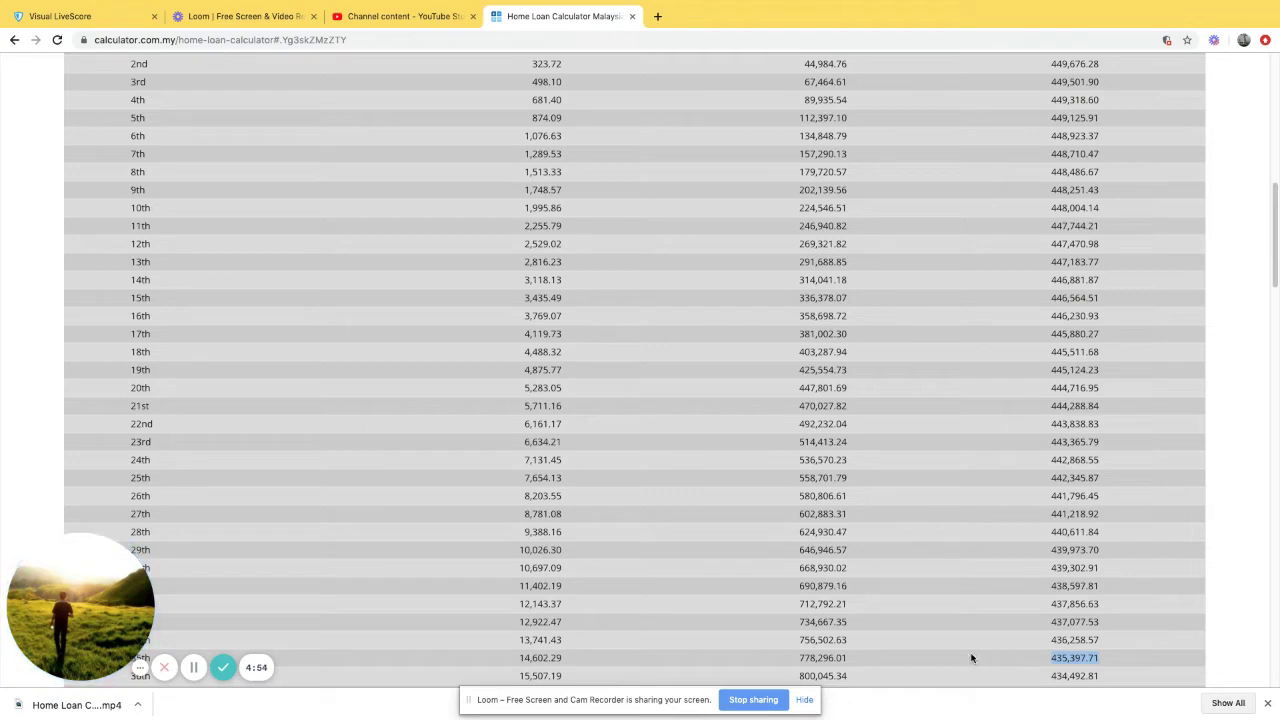
pyautogui.moveTo(799, 657); pyautogui.dragTo(858, 665)
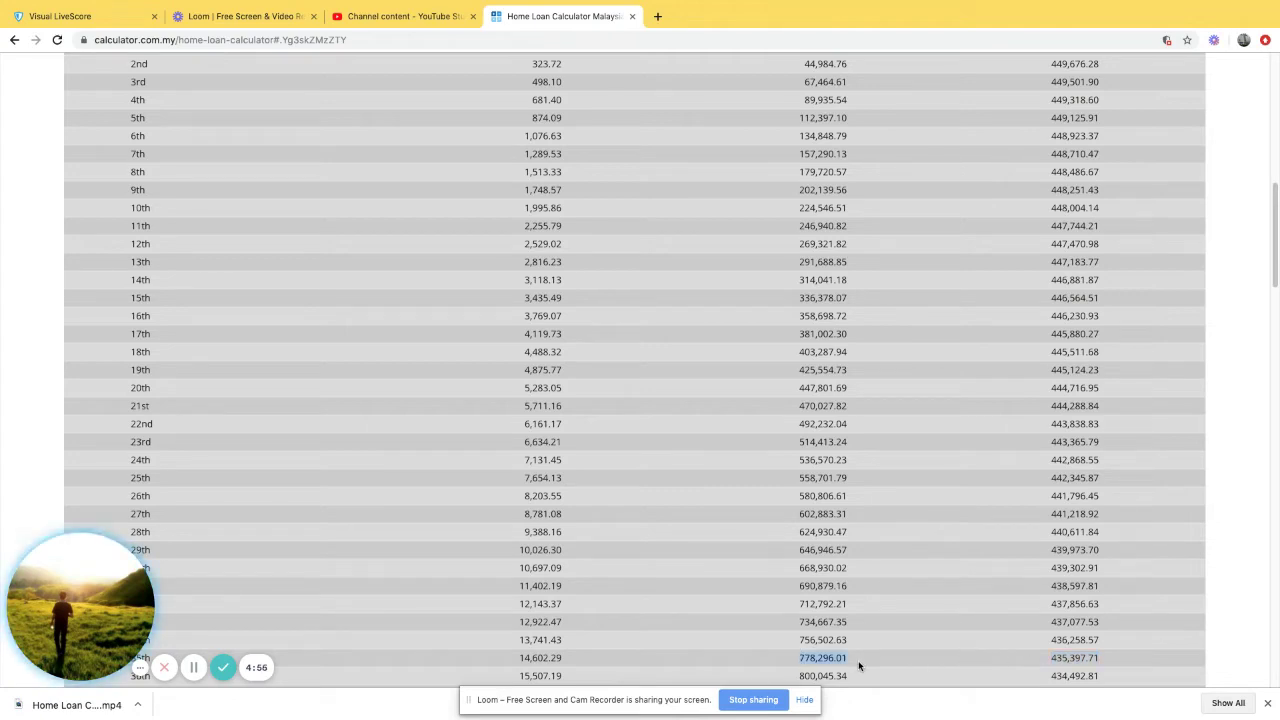
# - Highlight the 70th-year principal, interest and balance in the 100-year schedule, then return to the top
pyautogui.scroll(-2, 858, 663)
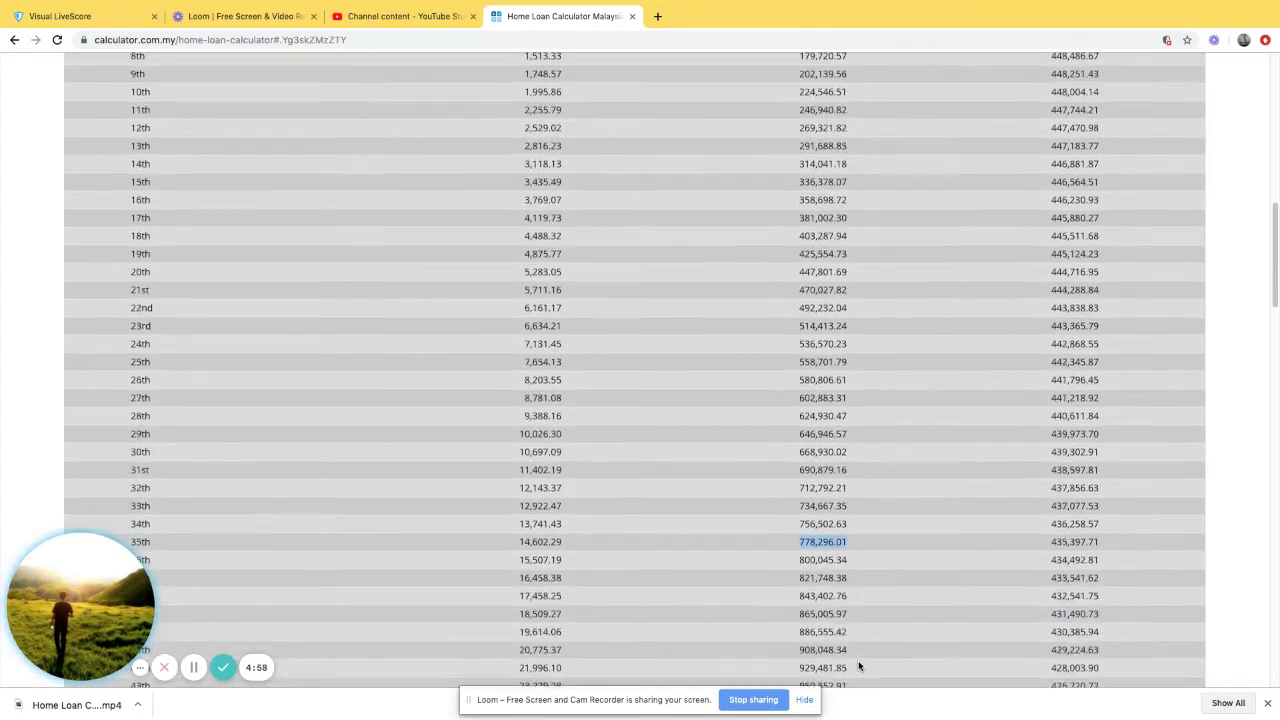
pyautogui.scroll(-7, 858, 665)
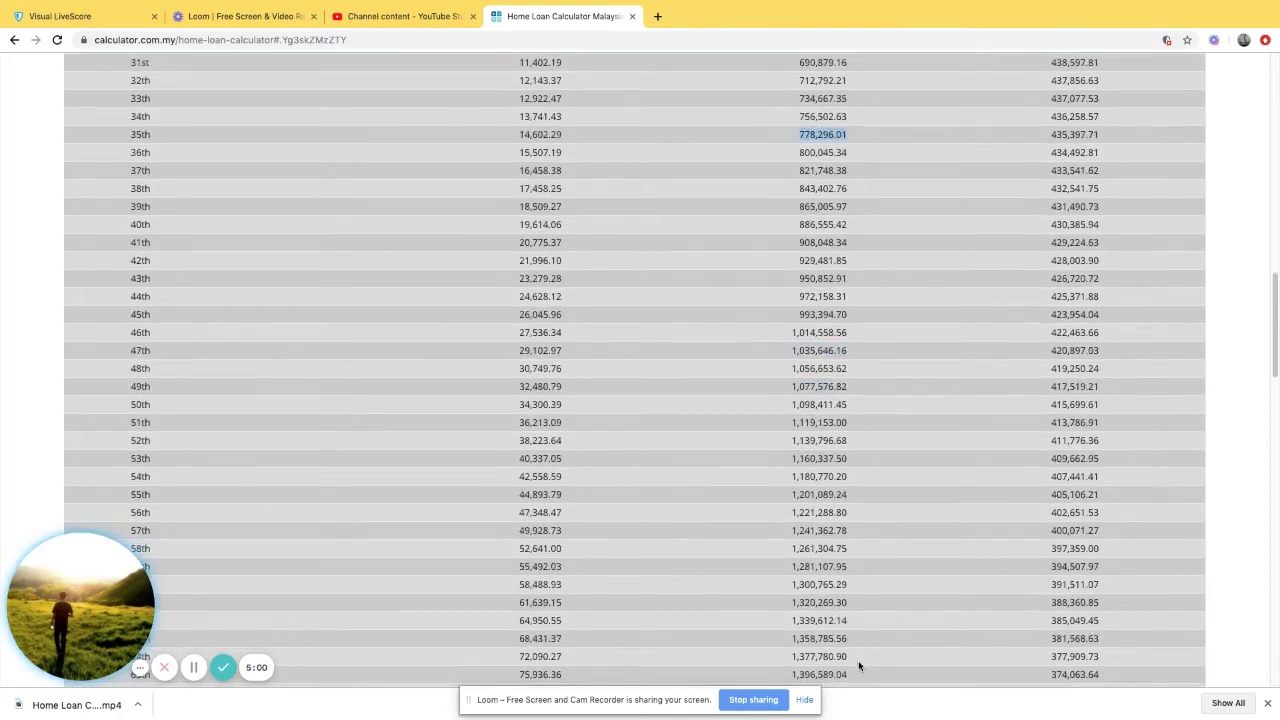
pyautogui.scroll(-1, 858, 665)
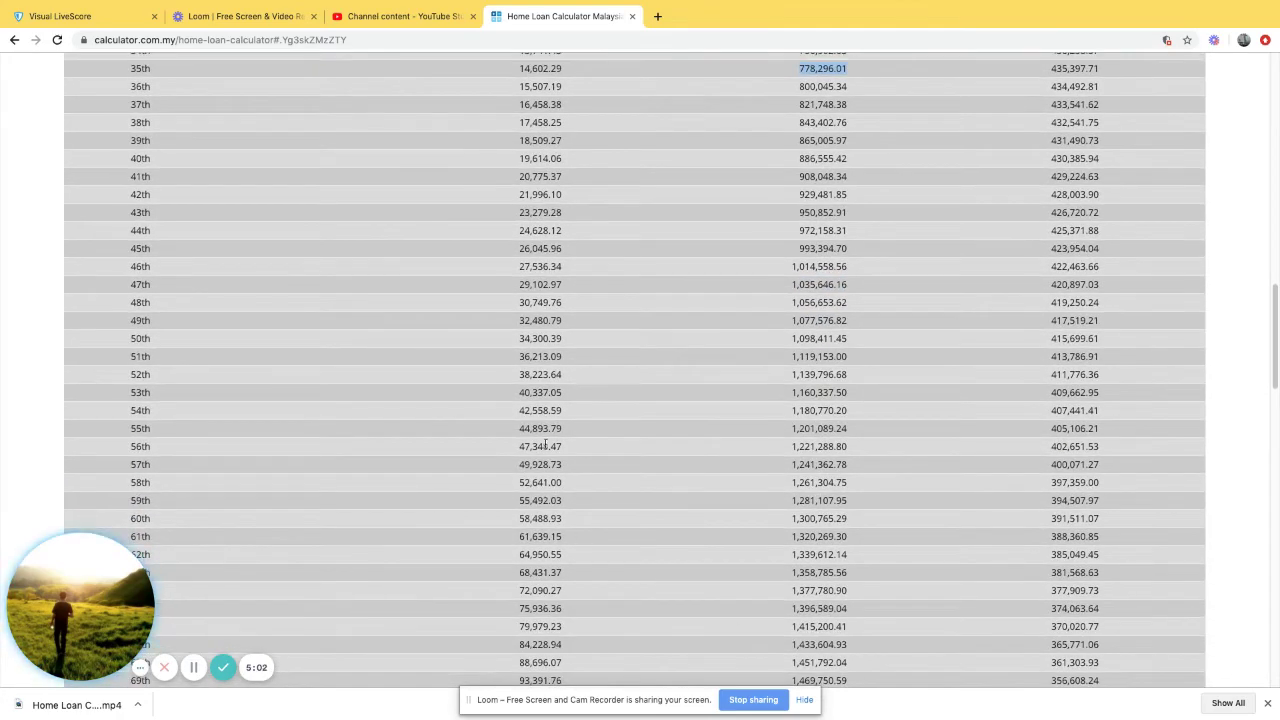
pyautogui.scroll(-1, 338, 556)
pyautogui.scroll(-2, 330, 556)
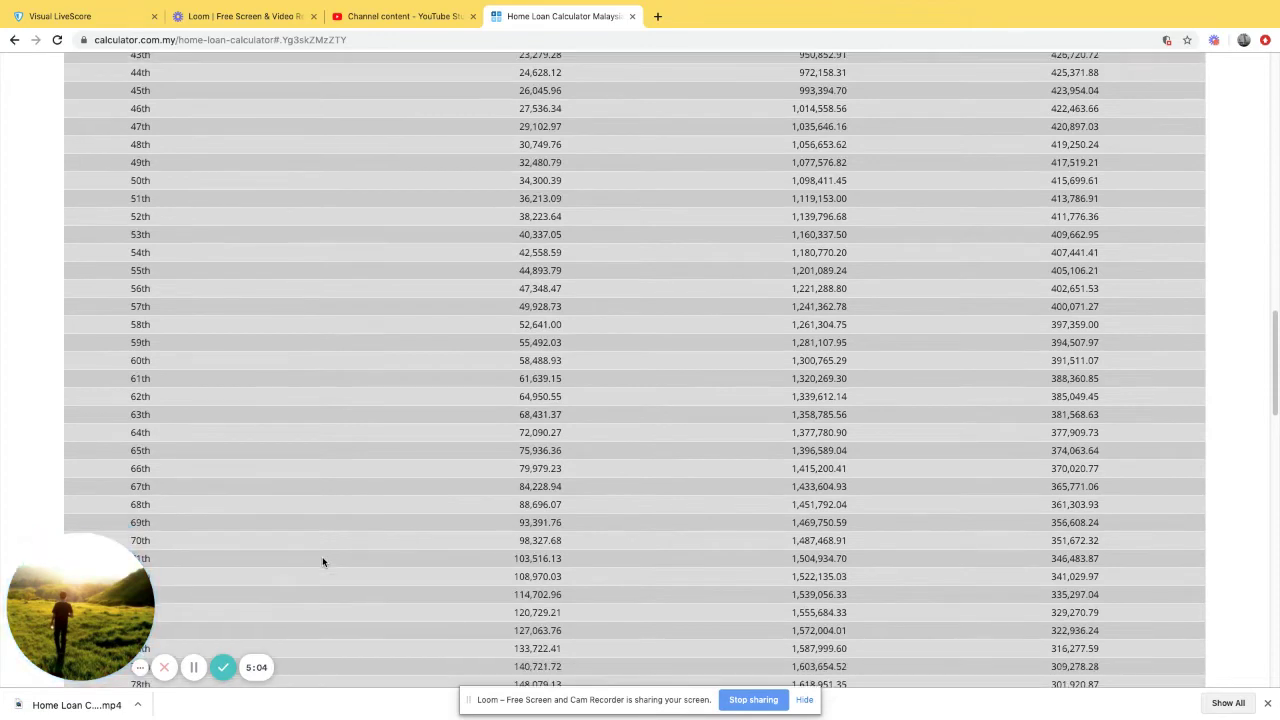
pyautogui.moveTo(511, 543); pyautogui.dragTo(1138, 541)
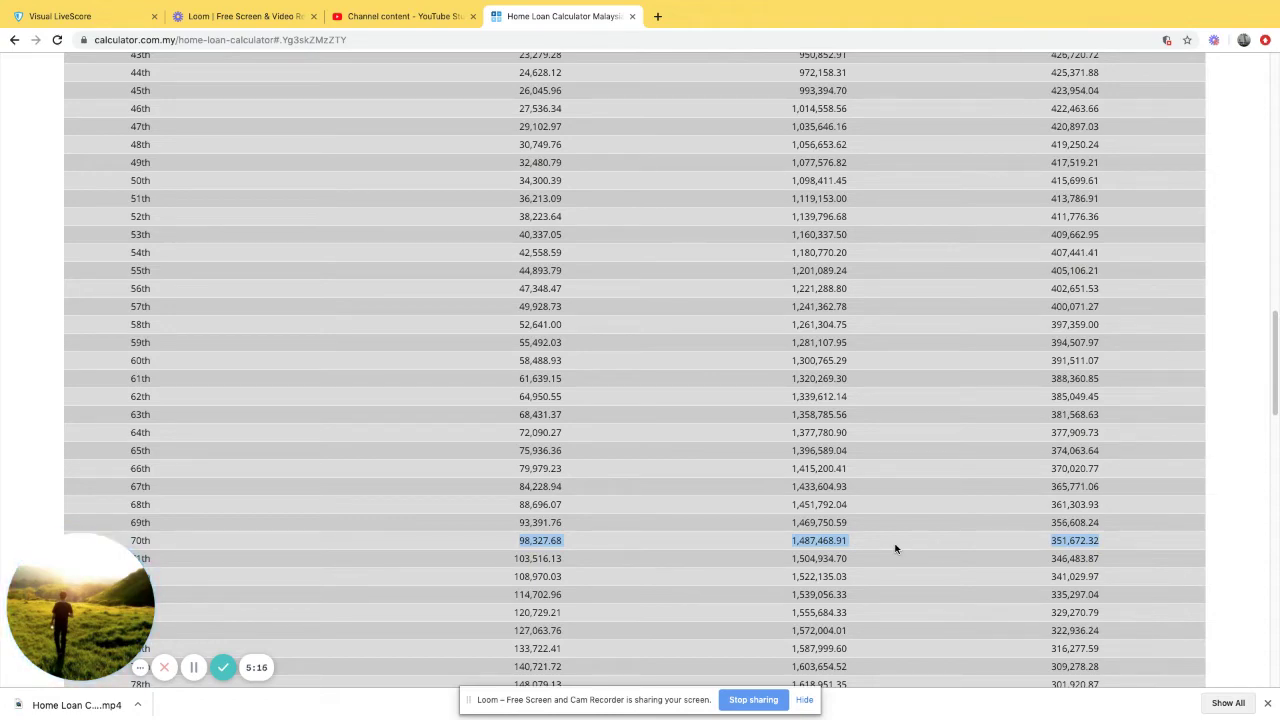
pyautogui.scroll(-4, 895, 548)
pyautogui.scroll(-2, 895, 548)
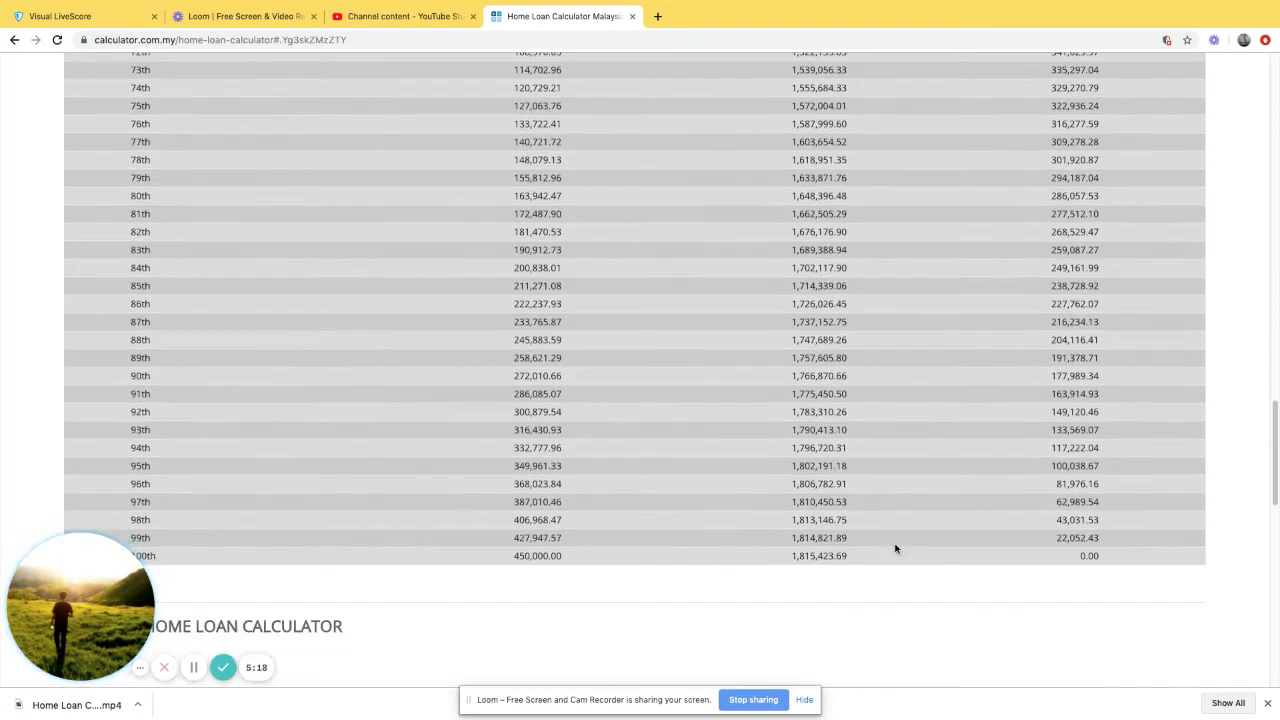
pyautogui.scroll(1, 847, 220)
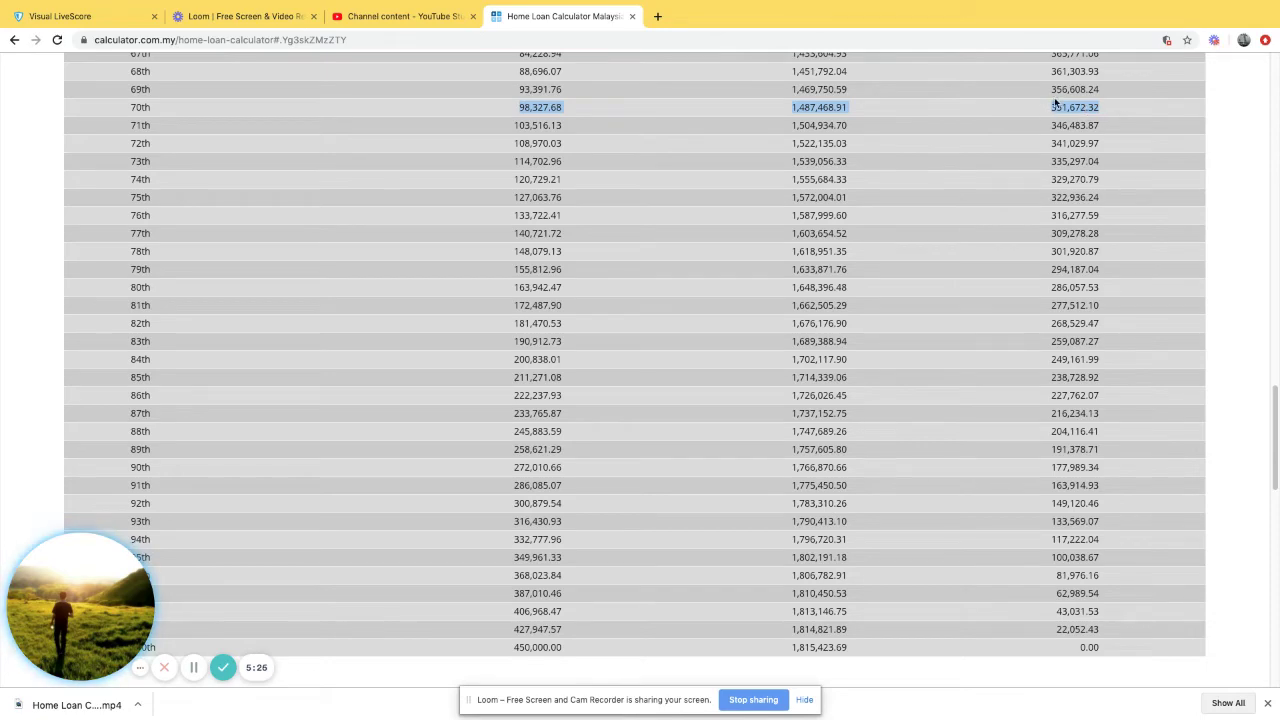
pyautogui.scroll(20, 948, 240)
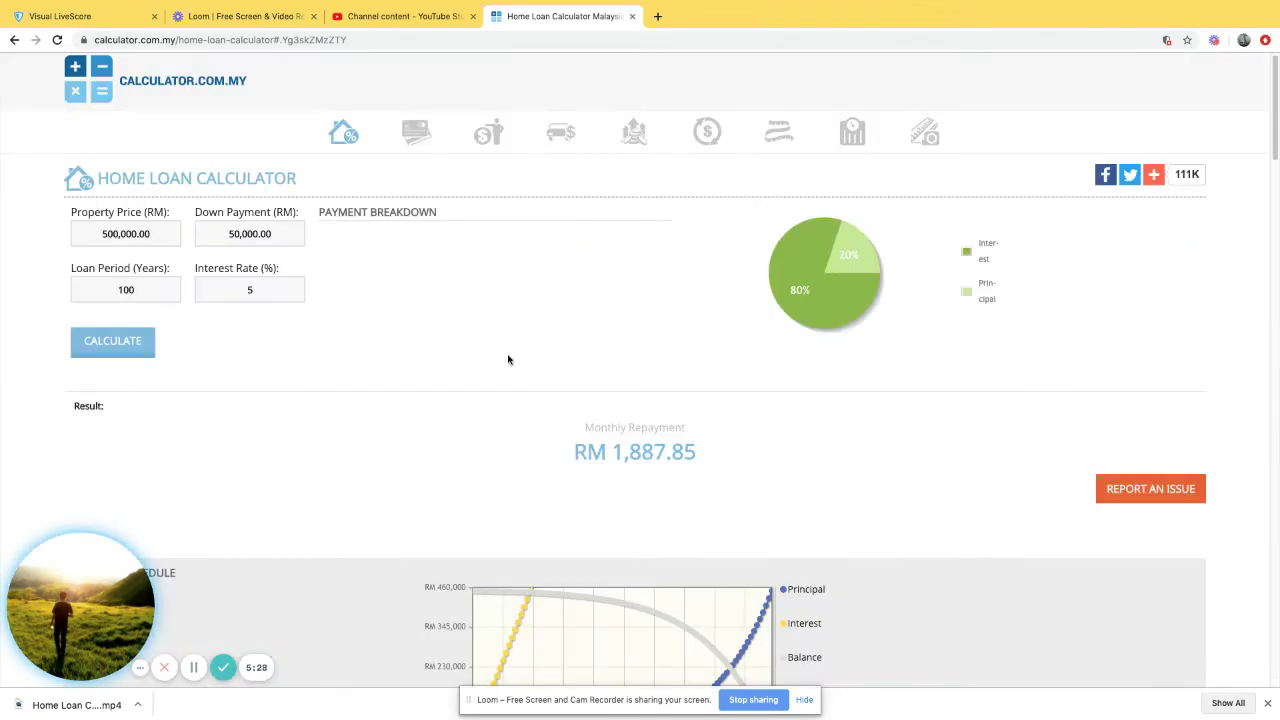
# - Calculate the loan for a 200-year period, then try 1000 years
pyautogui.click(146, 289)
pyautogui.write('20')
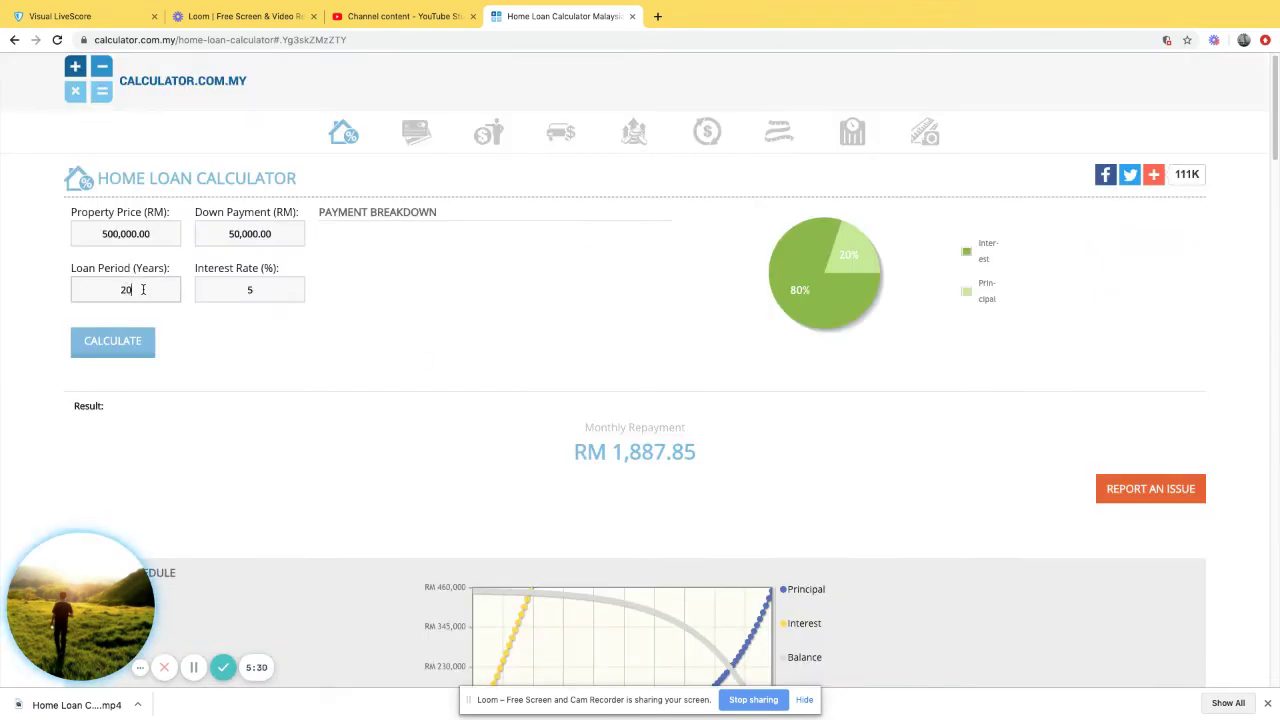
pyautogui.write('0')
pyautogui.click(110, 350)
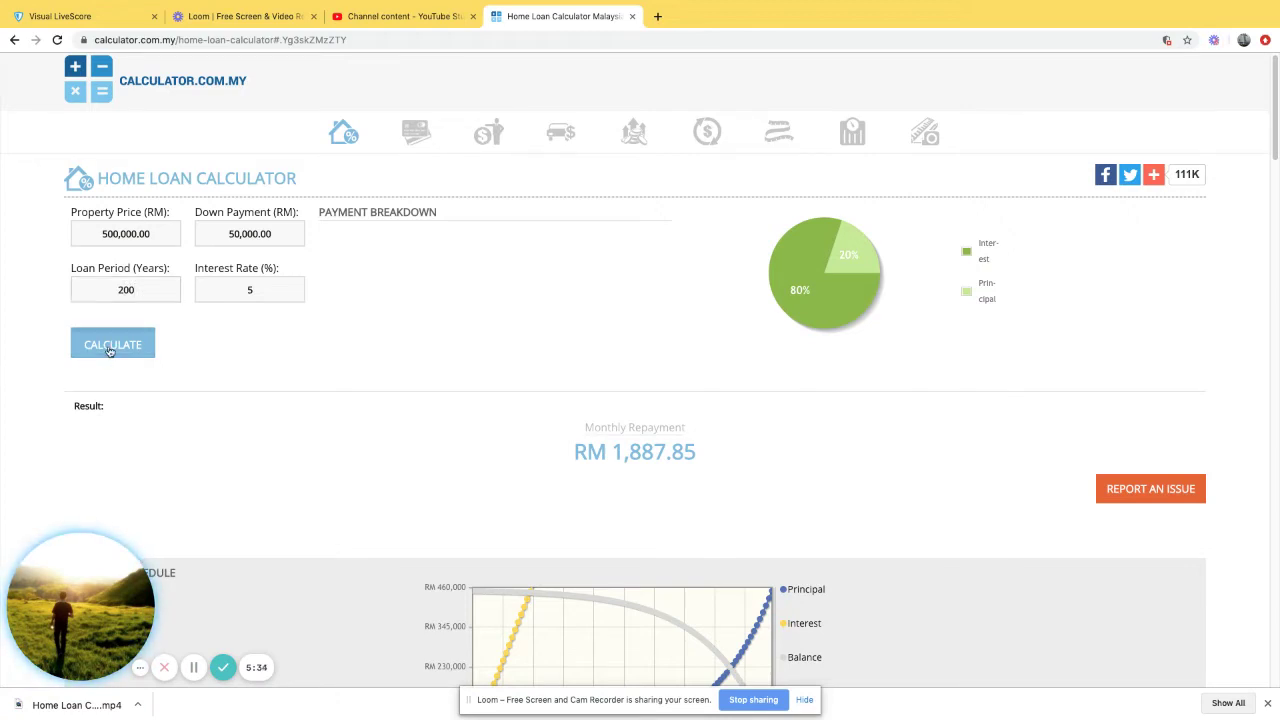
pyautogui.doubleClick(148, 290)
pyautogui.press('BackSpace')
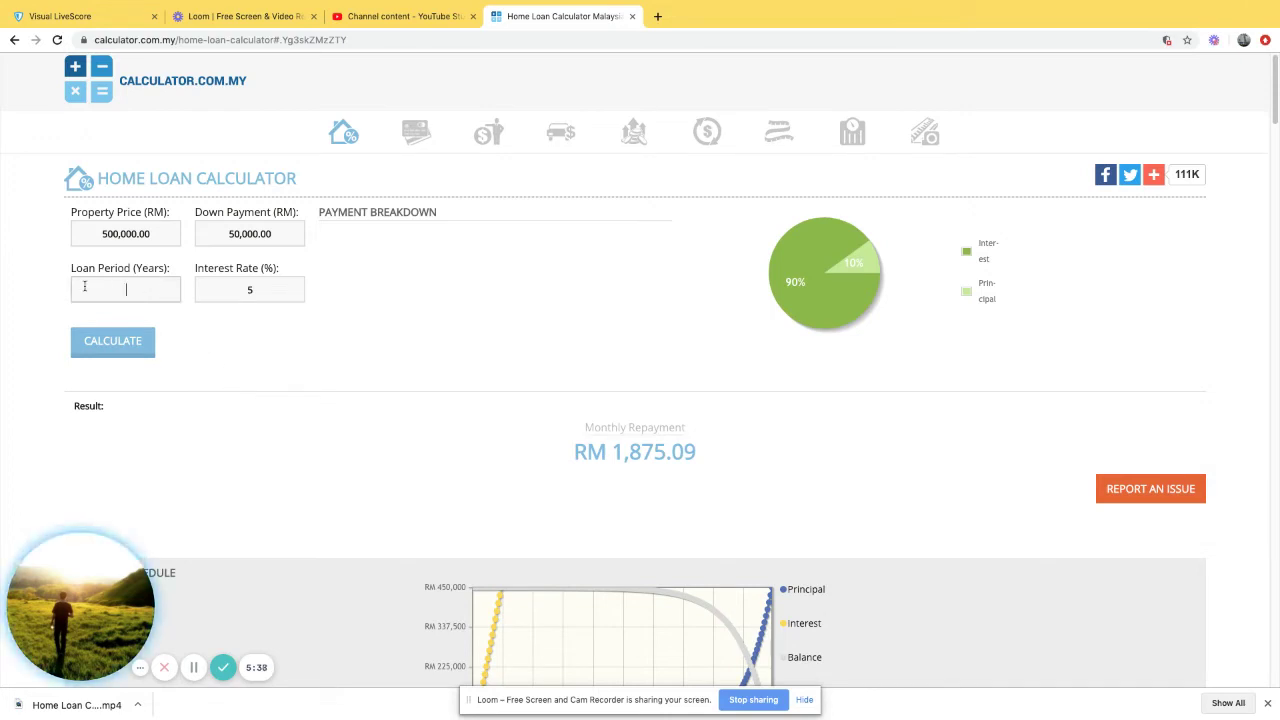
pyautogui.write('1000')
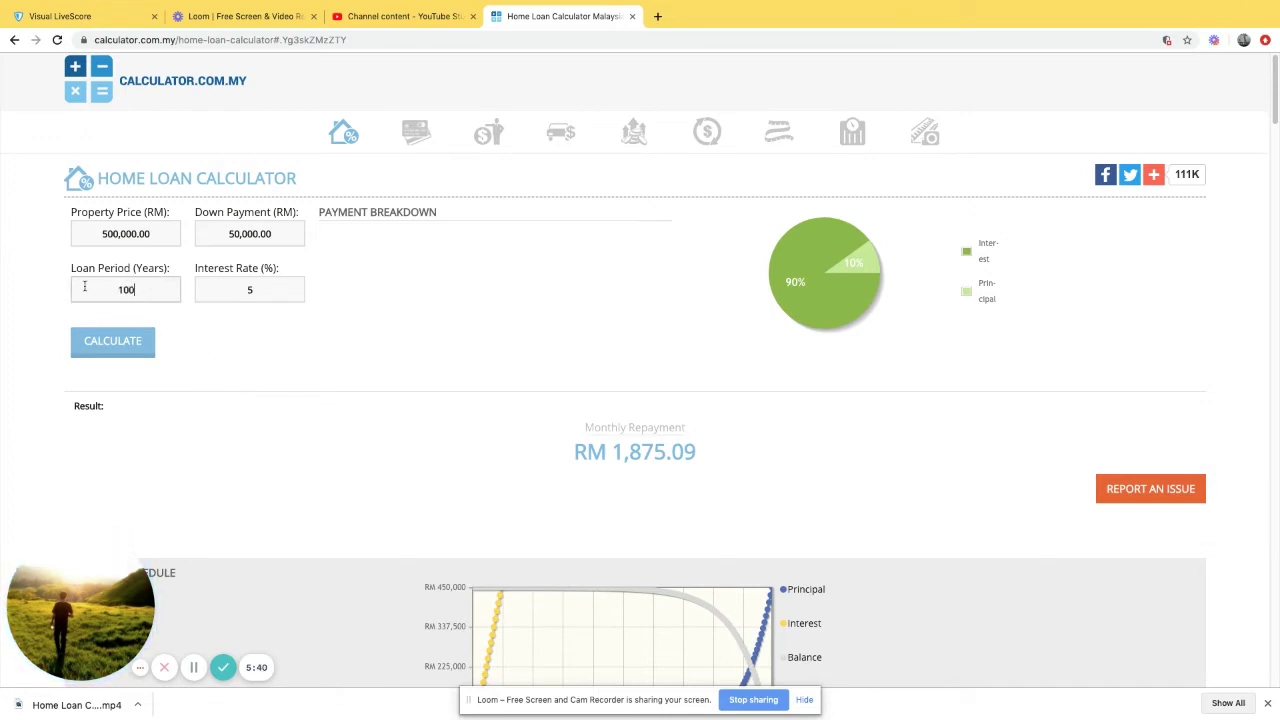
pyautogui.click(122, 350)
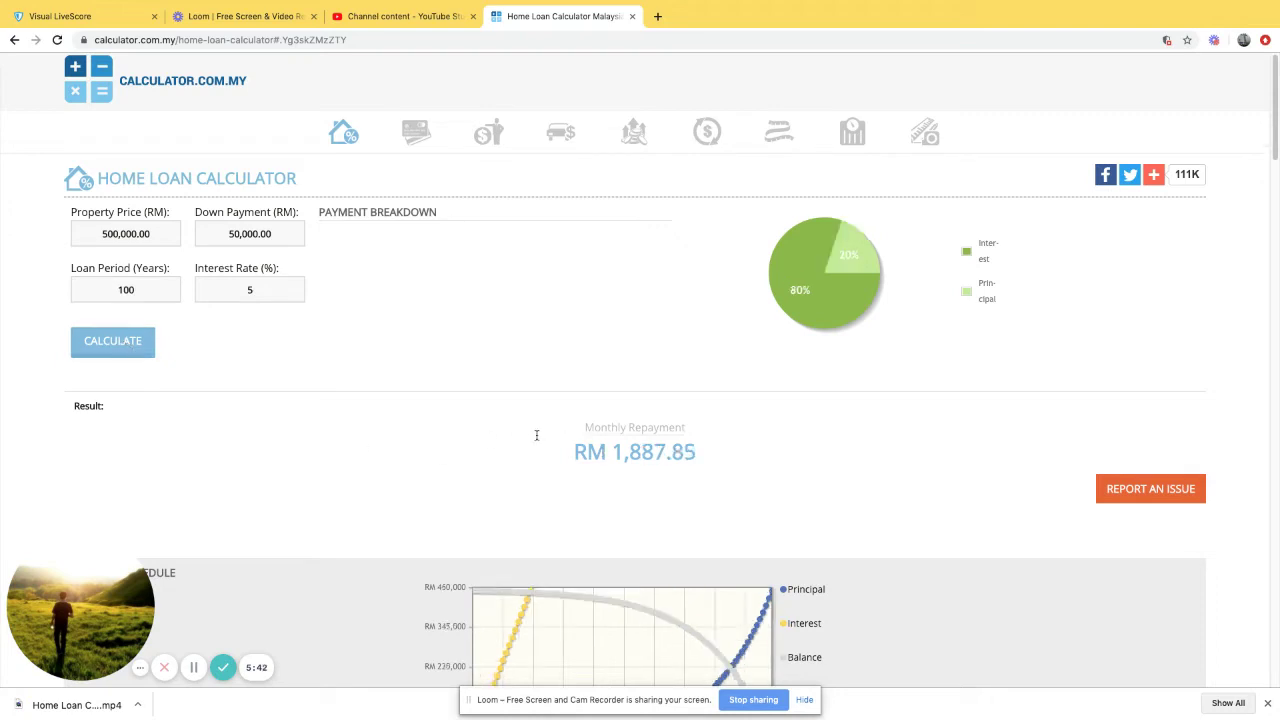
# - Return to a 200-year period and recalculate, giving RM 1,875.09 monthly with 90% interest
pyautogui.click(122, 290)
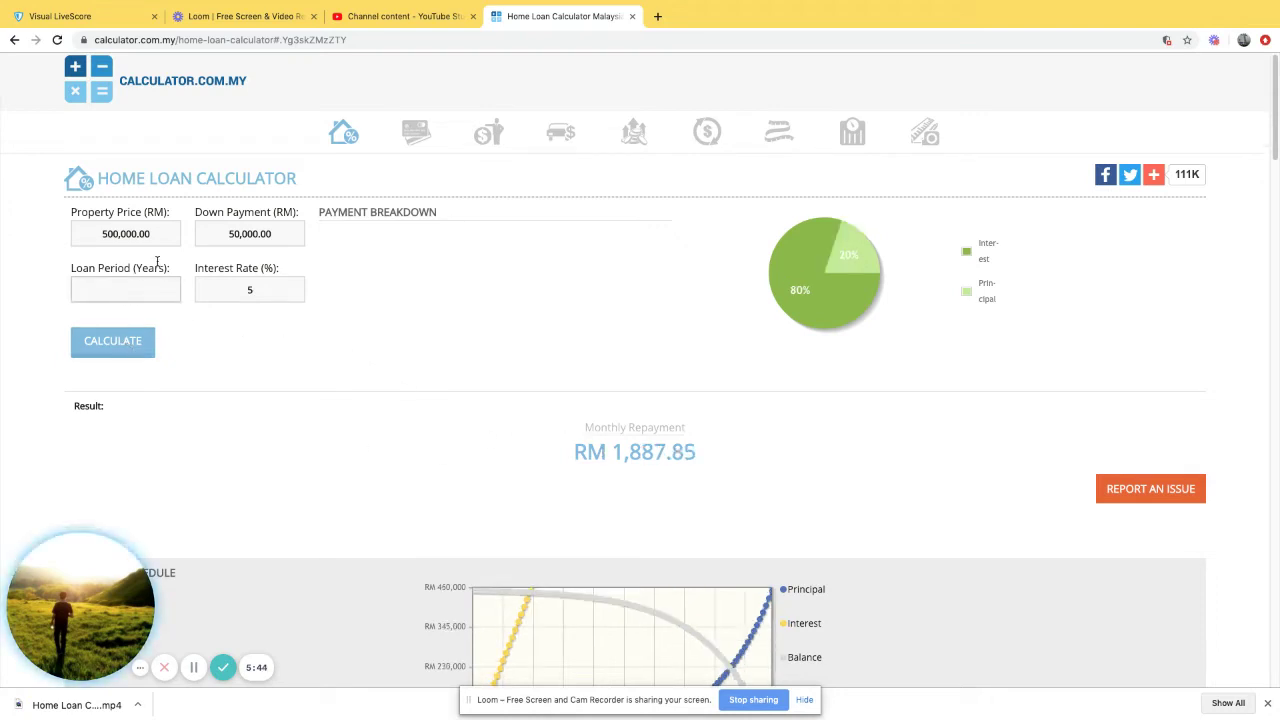
pyautogui.write('200')
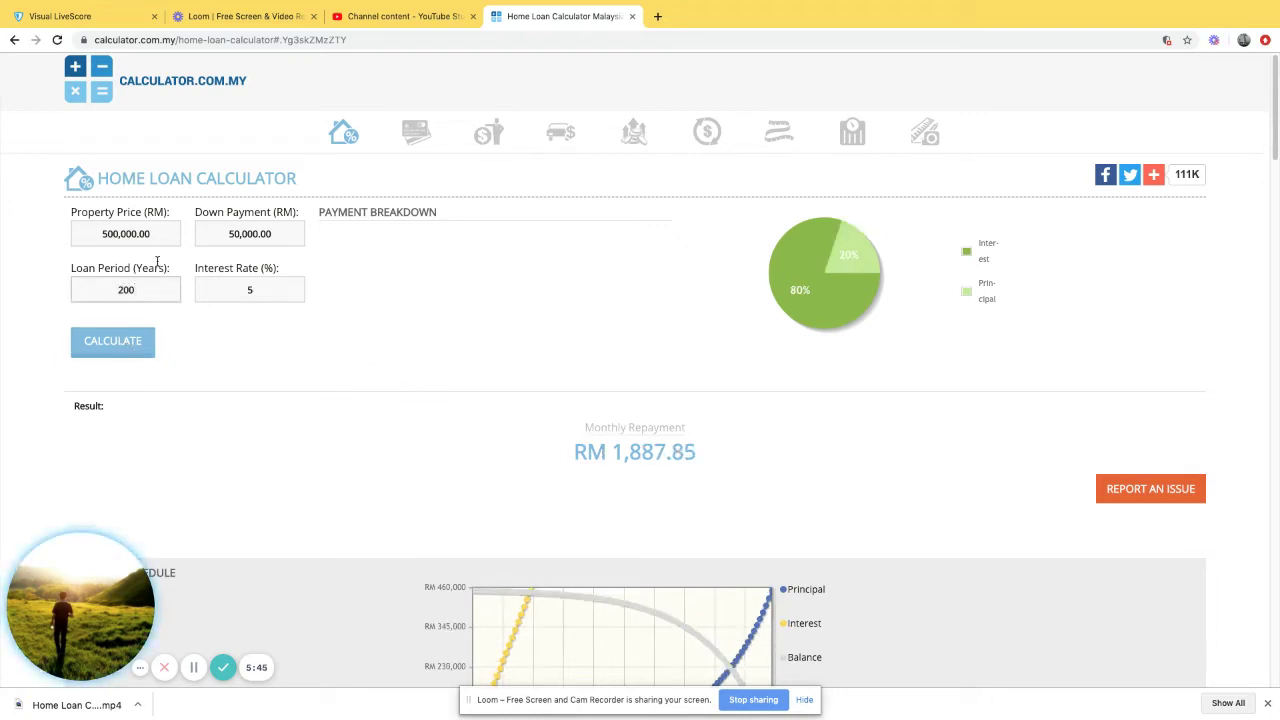
pyautogui.click(137, 348)
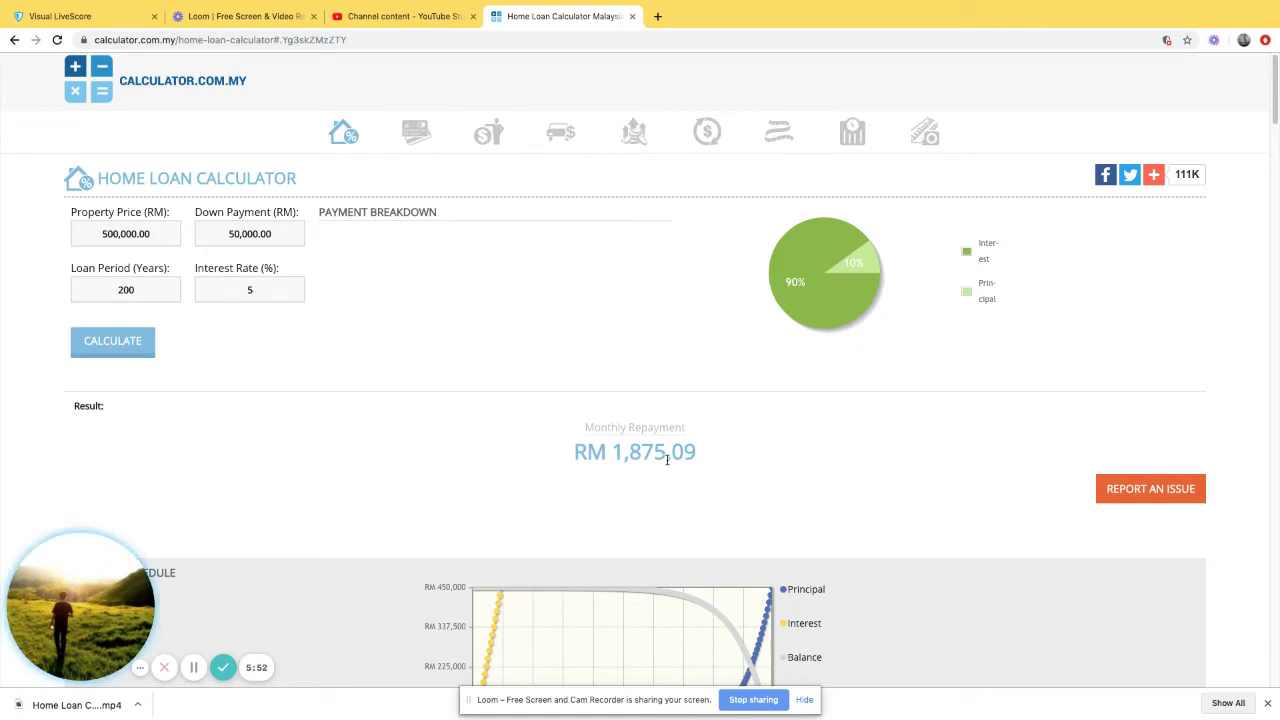
# - Inspect the 200-year schedule chart and highlight year 10's principal 13.50 and interest 224,996.93
pyautogui.scroll(-3, 757, 440)
pyautogui.scroll(-2, 757, 440)
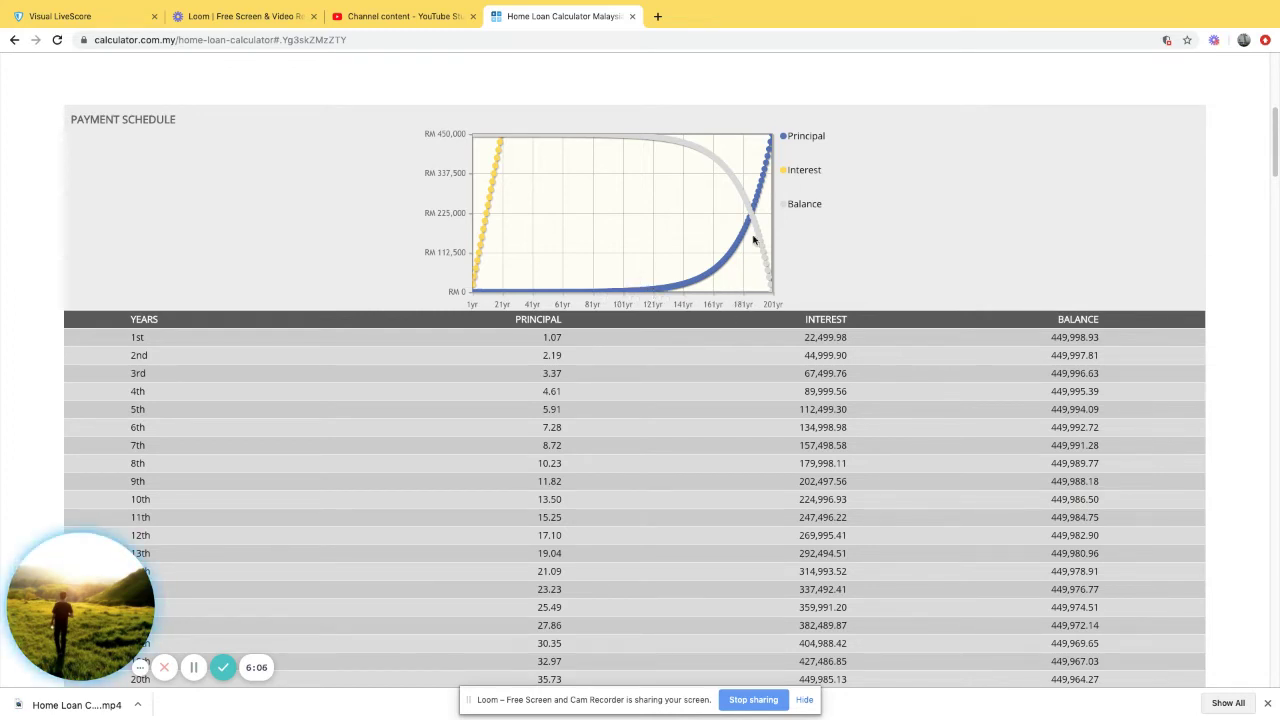
pyautogui.moveTo(766, 152)
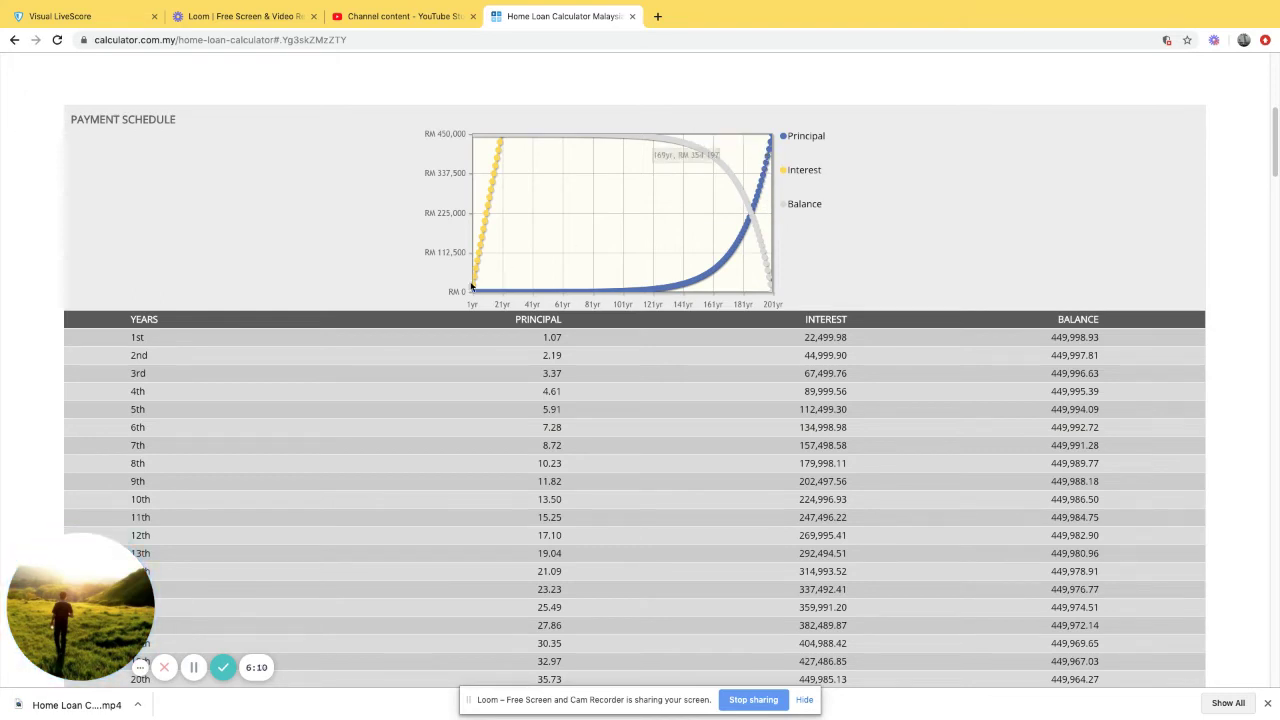
pyautogui.moveTo(473, 290)
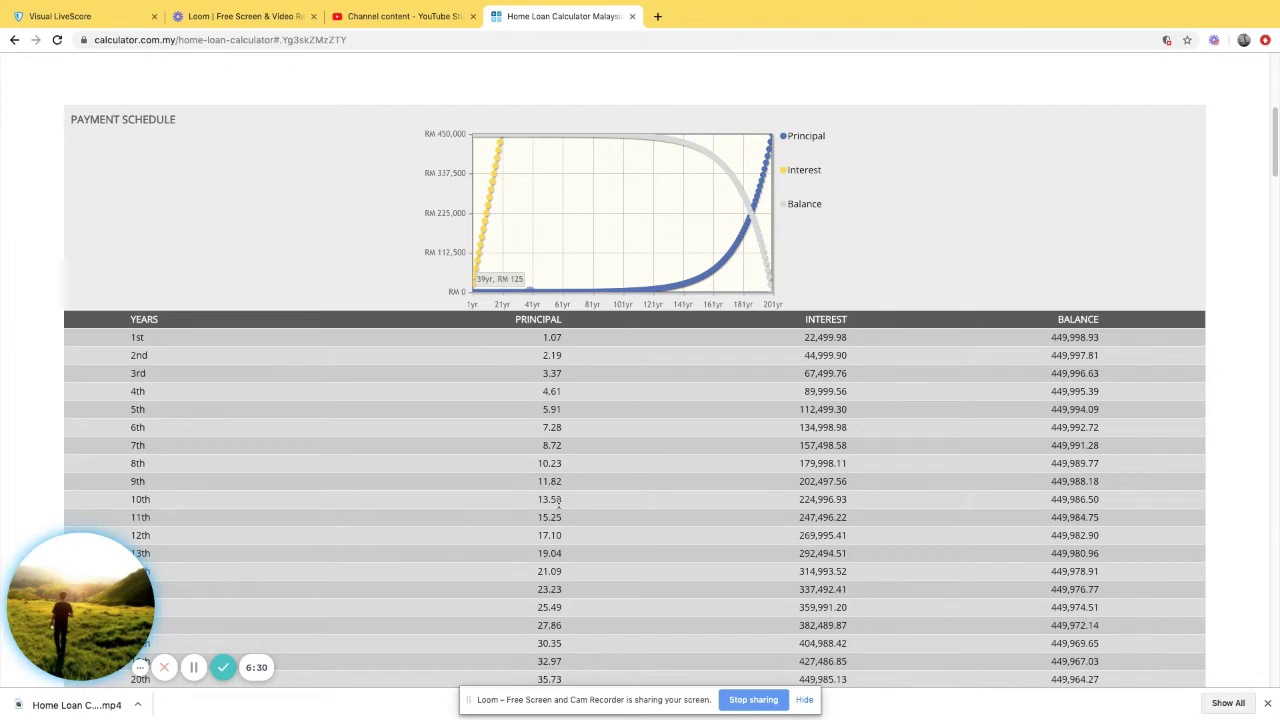
pyautogui.moveTo(565, 500); pyautogui.dragTo(525, 496)
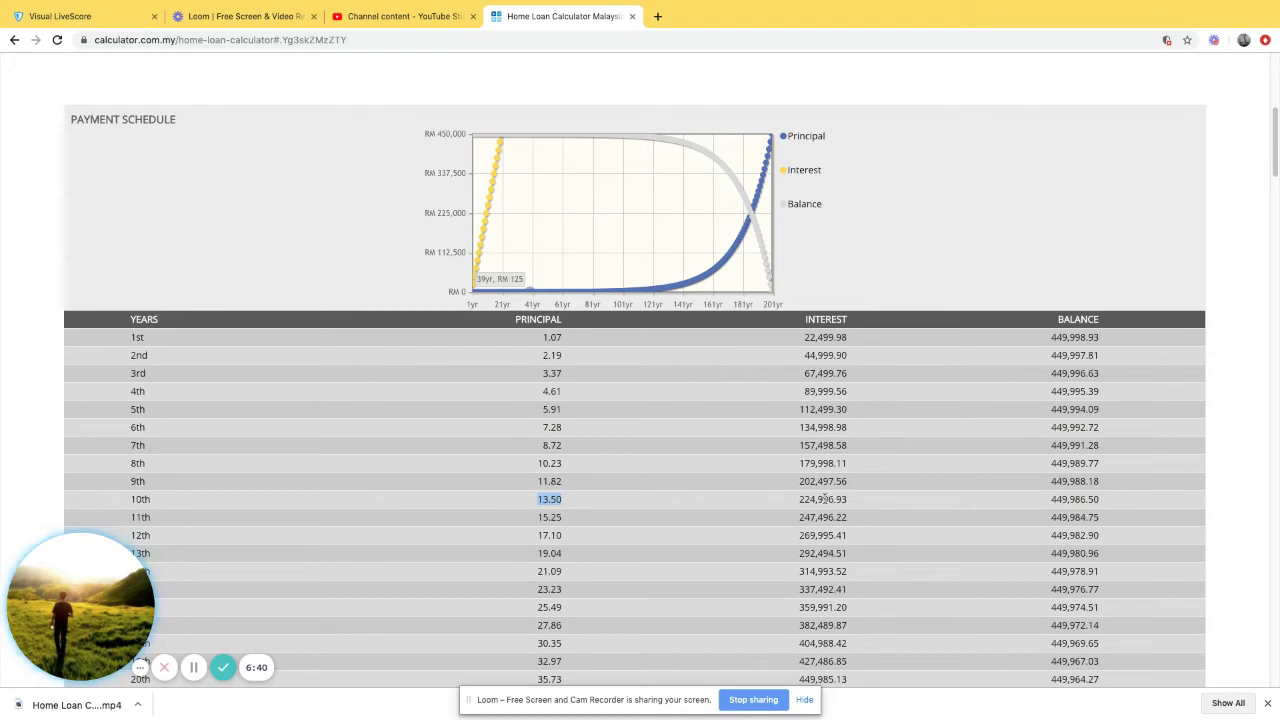
pyautogui.moveTo(798, 499); pyautogui.dragTo(851, 497)
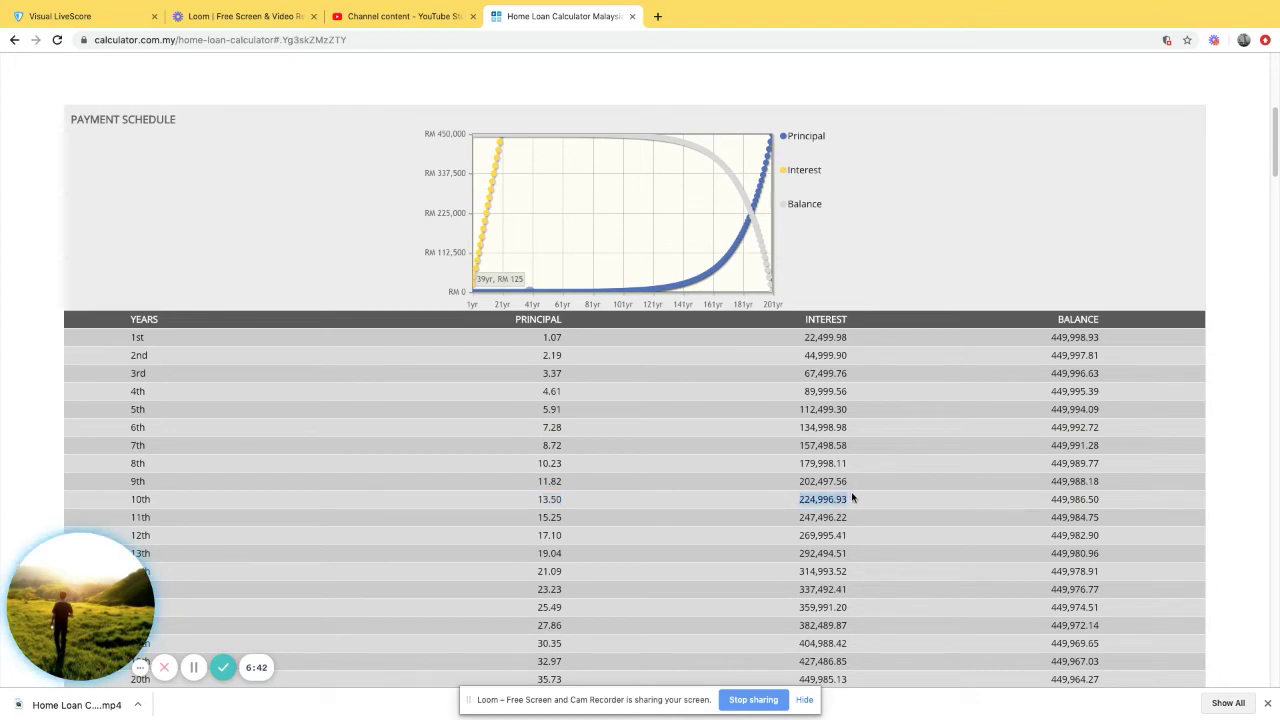
# - Highlight year 100's principal 3,043.02 and balance 446,956.98, review through year 200, then return to the chart
pyautogui.scroll(-5, 851, 497)
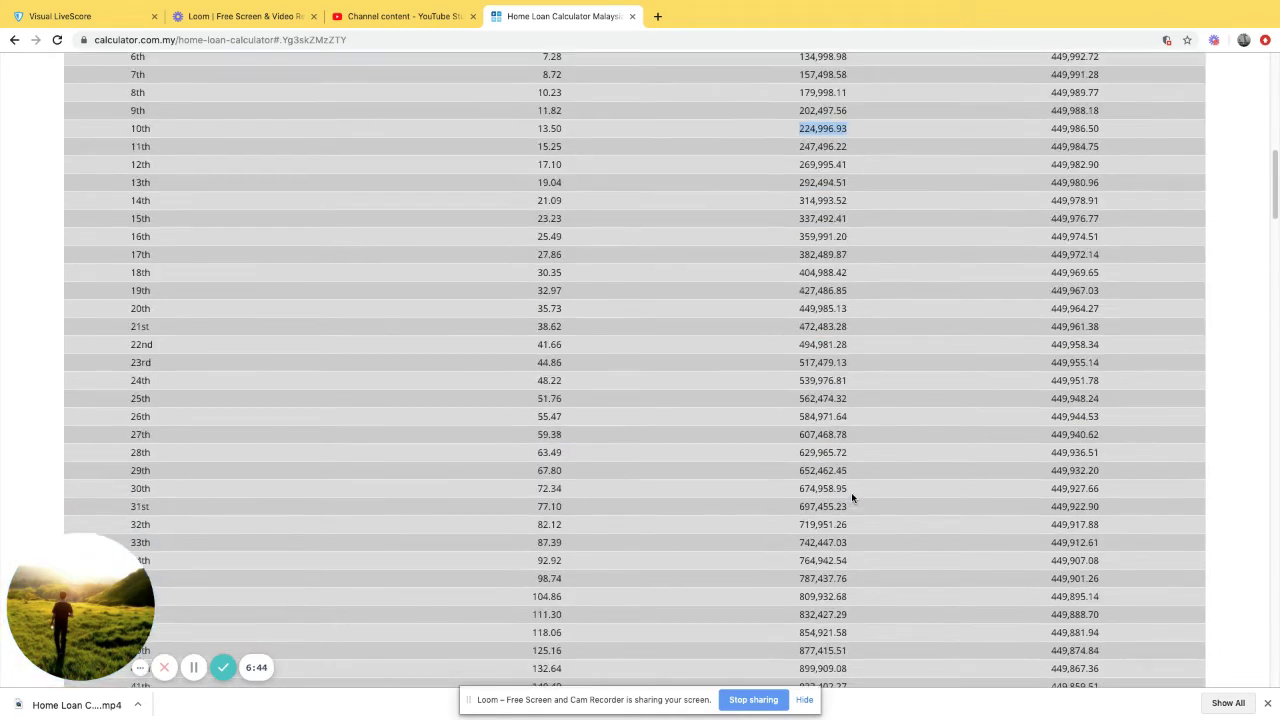
pyautogui.scroll(-12, 851, 497)
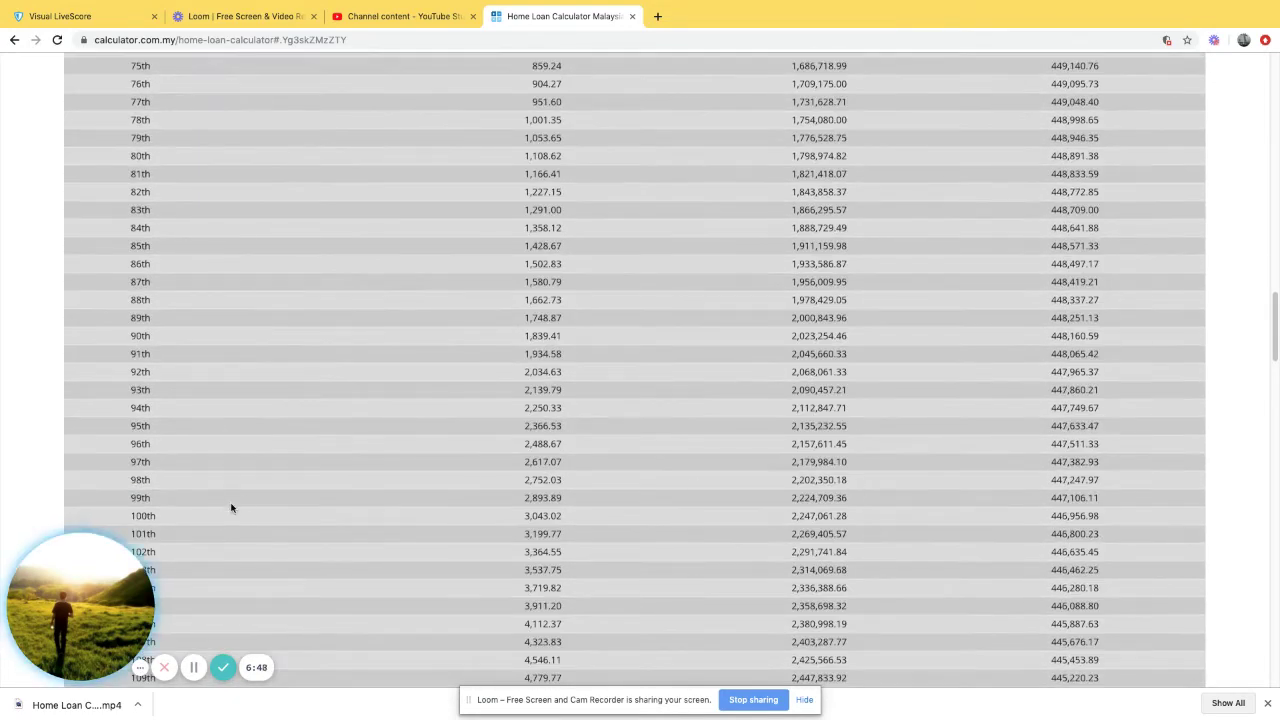
pyautogui.moveTo(523, 519); pyautogui.dragTo(579, 518)
pyautogui.moveTo(1050, 516); pyautogui.dragTo(1096, 516)
pyautogui.scroll(-12, 864, 522)
pyautogui.scroll(-13, 864, 522)
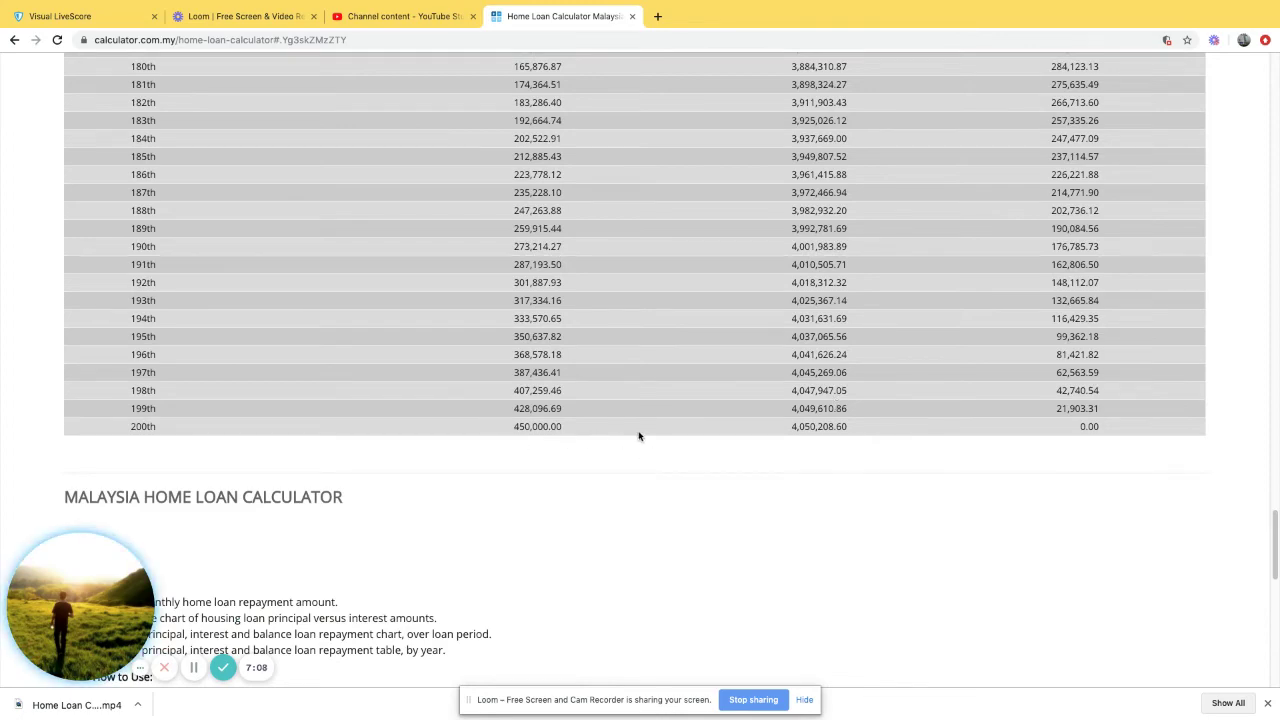
pyautogui.scroll(20, 638, 427)
pyautogui.scroll(15, 638, 427)
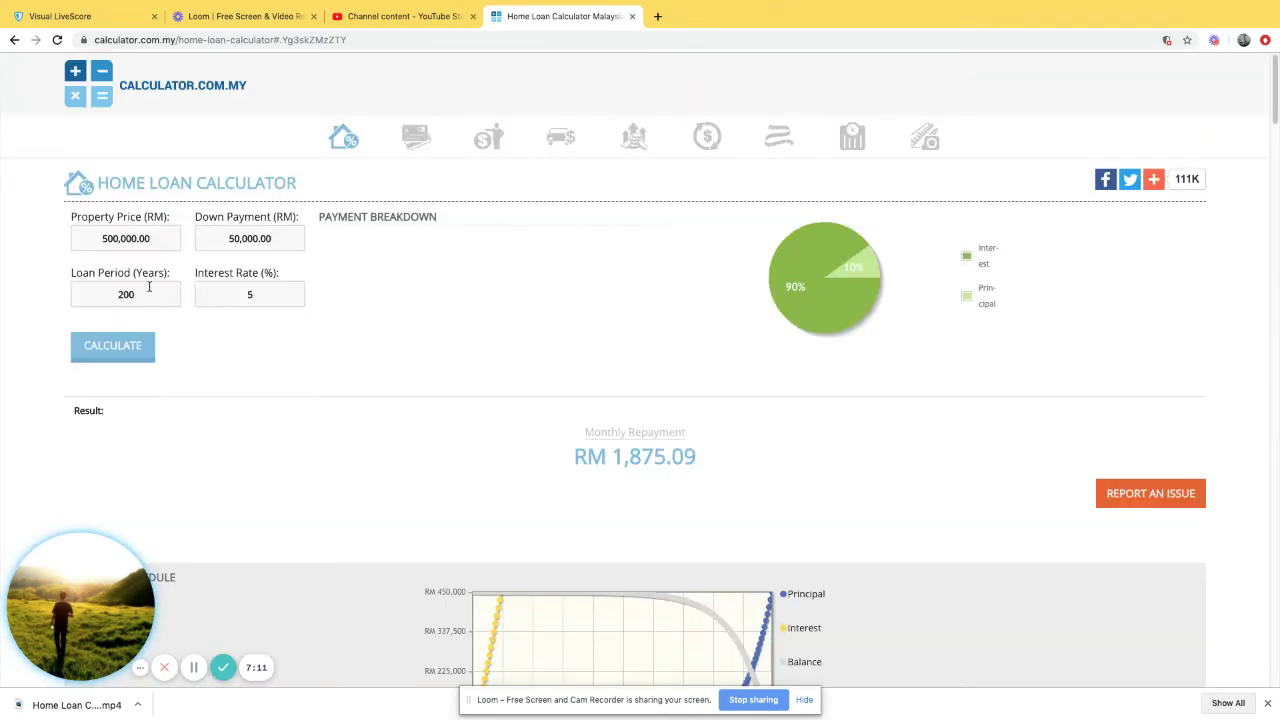
# - Change the loan period from 200 to 700 years and recalculate
pyautogui.doubleClick(149, 294)
pyautogui.press('BackSpace')
pyautogui.write('700')
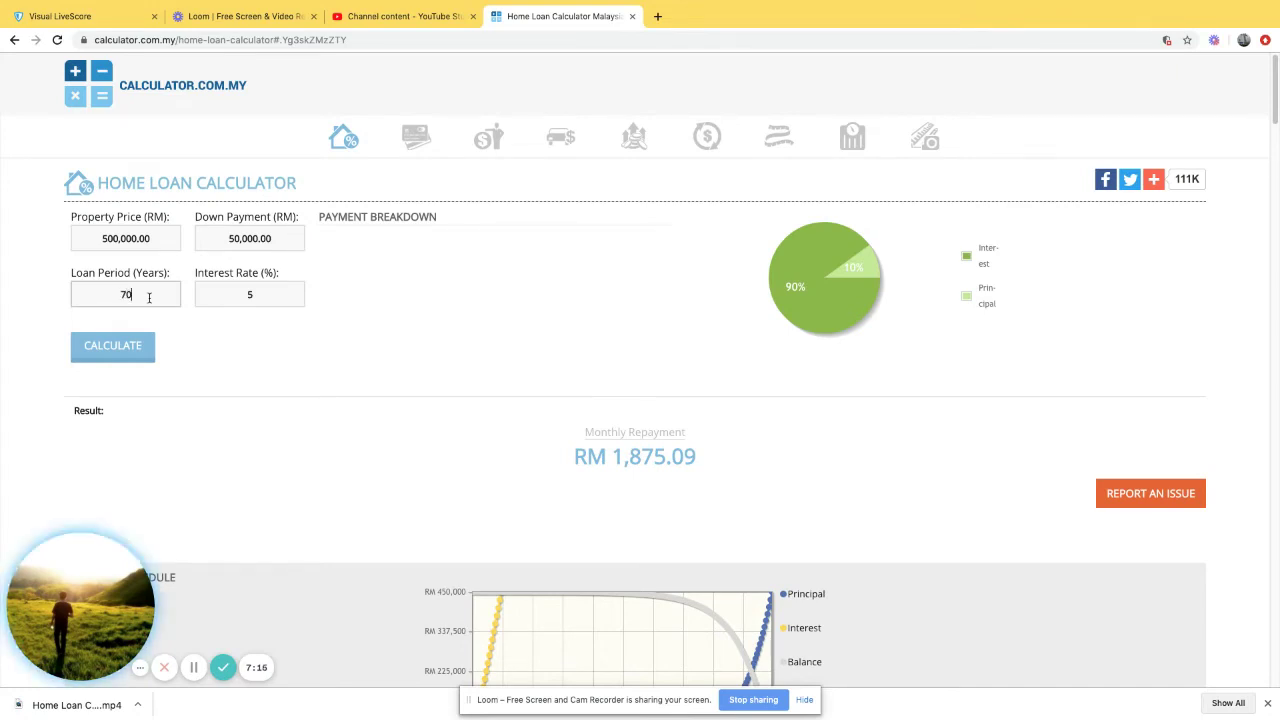
pyautogui.click(129, 353)
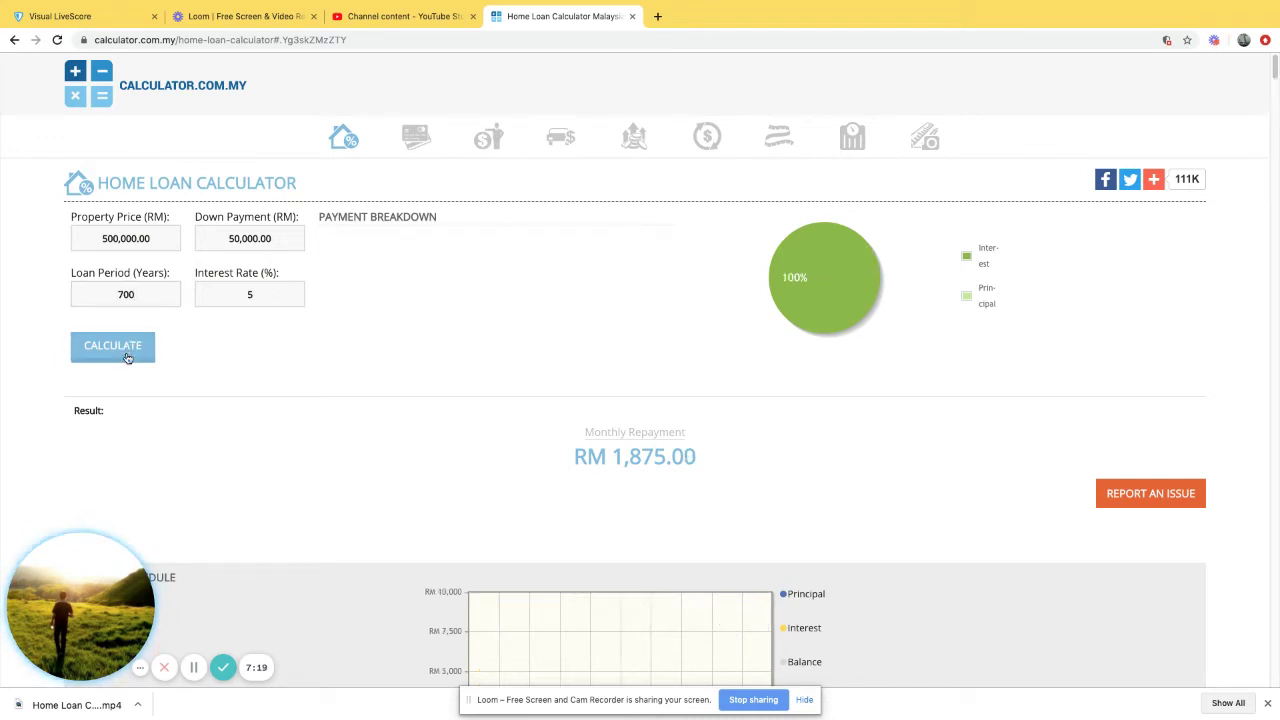
pyautogui.click(128, 357)
# - Compare by recalculating with a 200-year loan period
pyautogui.doubleClick(125, 294)
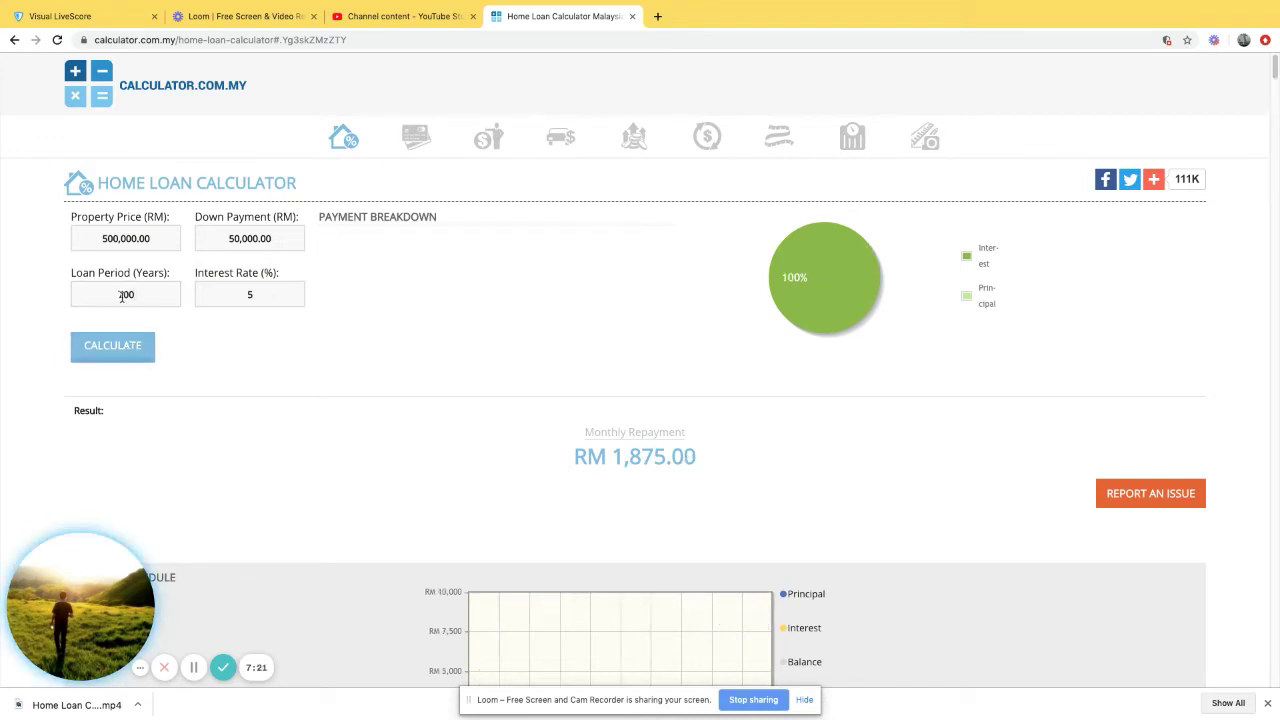
pyautogui.press('BackSpace')
pyautogui.write('200')
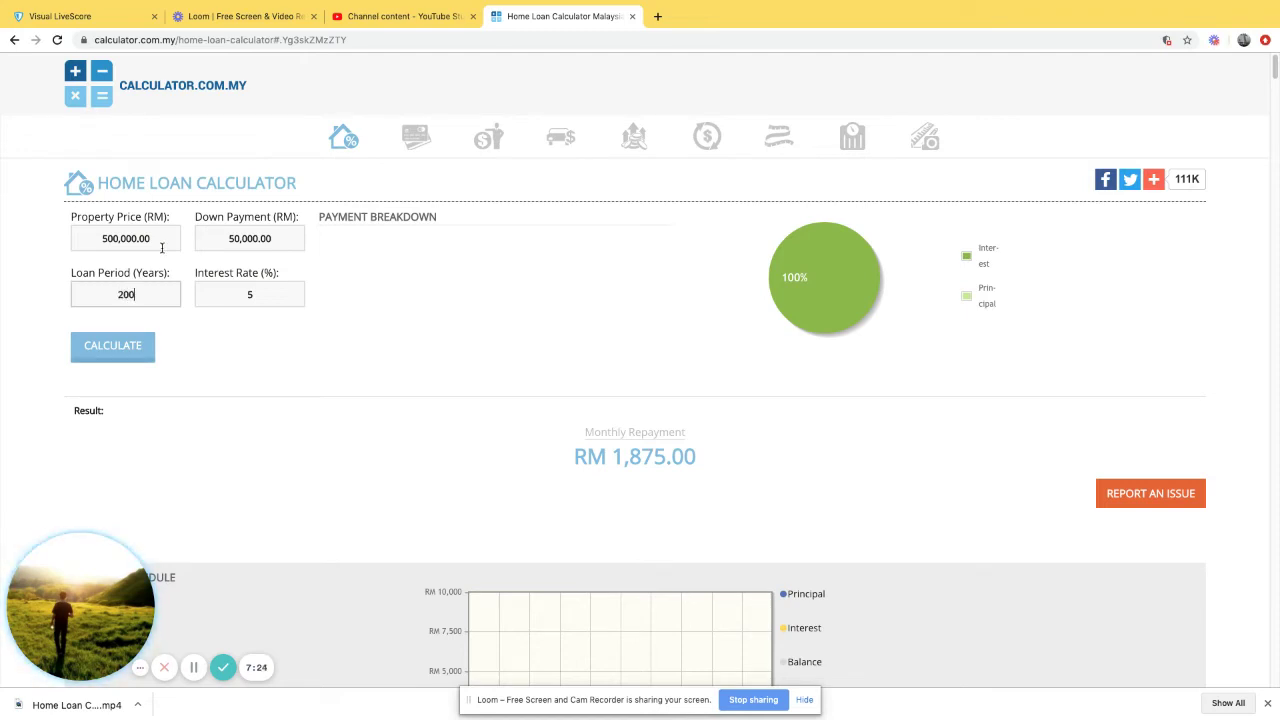
pyautogui.click(121, 353)
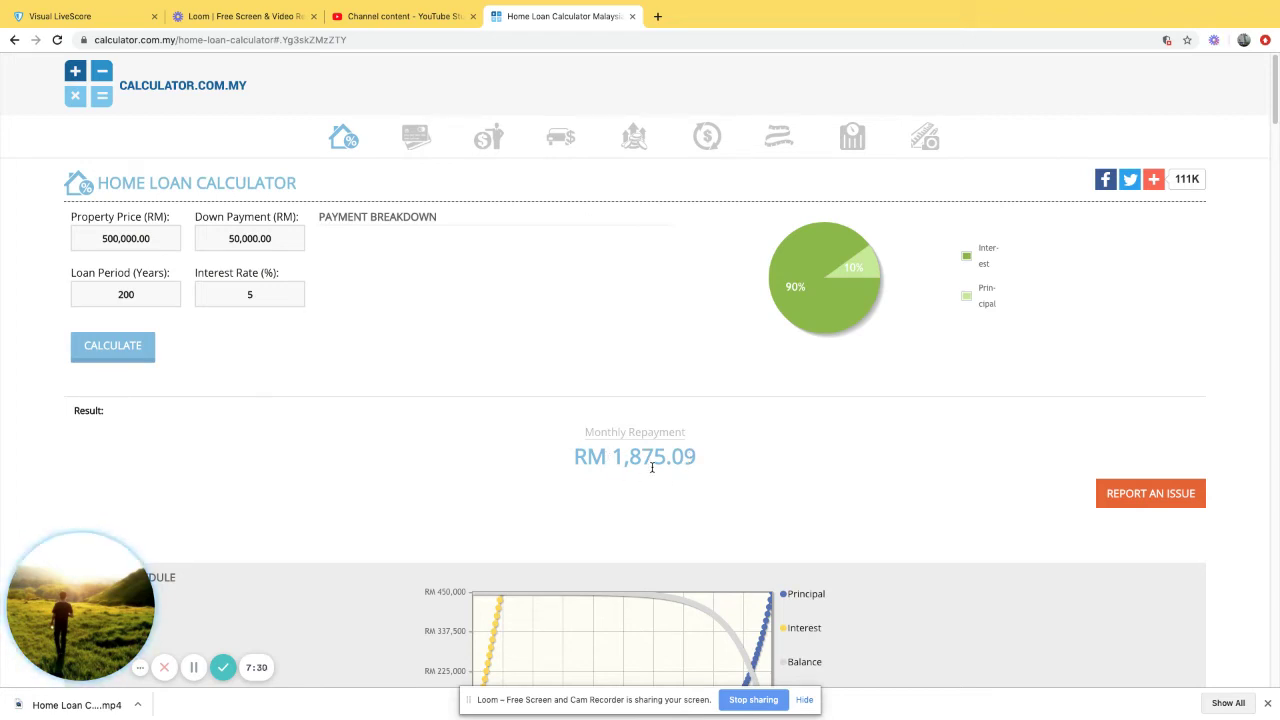
# - Recalculate at 700 years (RM 1,875.00 monthly, all interest) and view the payment schedule
pyautogui.doubleClick(125, 296)
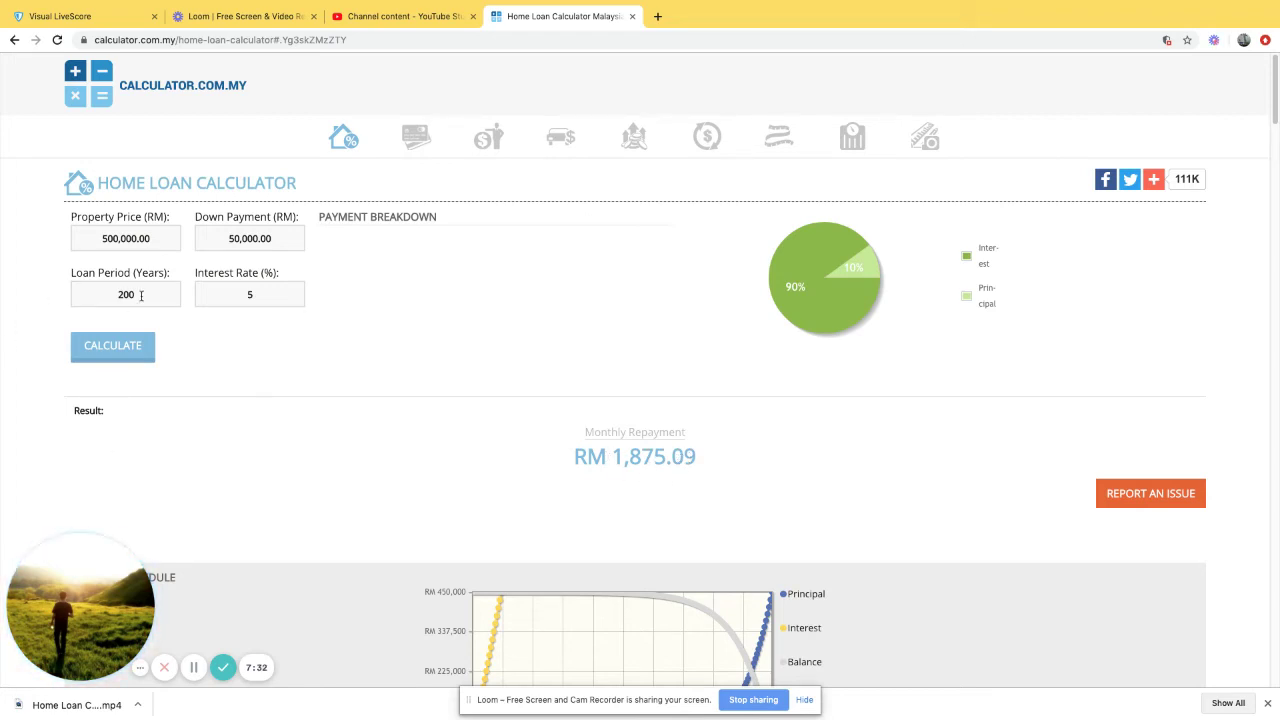
pyautogui.press('BackSpace')
pyautogui.click(128, 346)
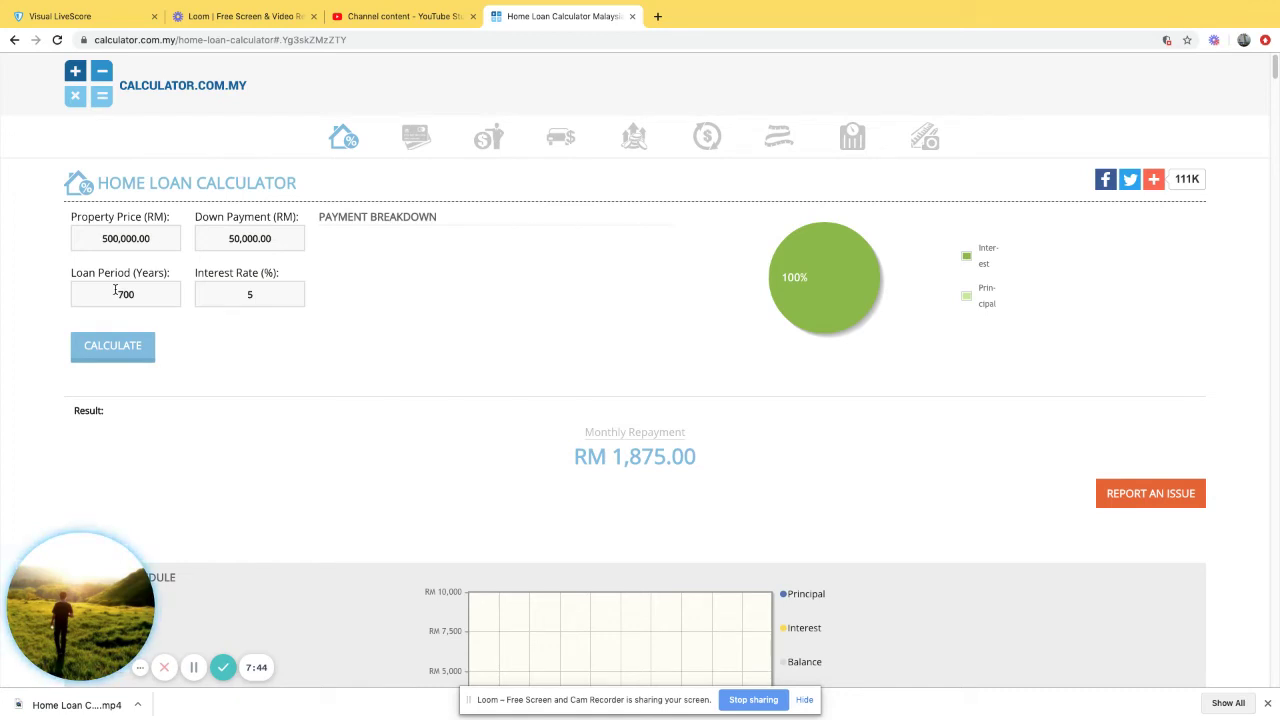
pyautogui.scroll(-3, 340, 412)
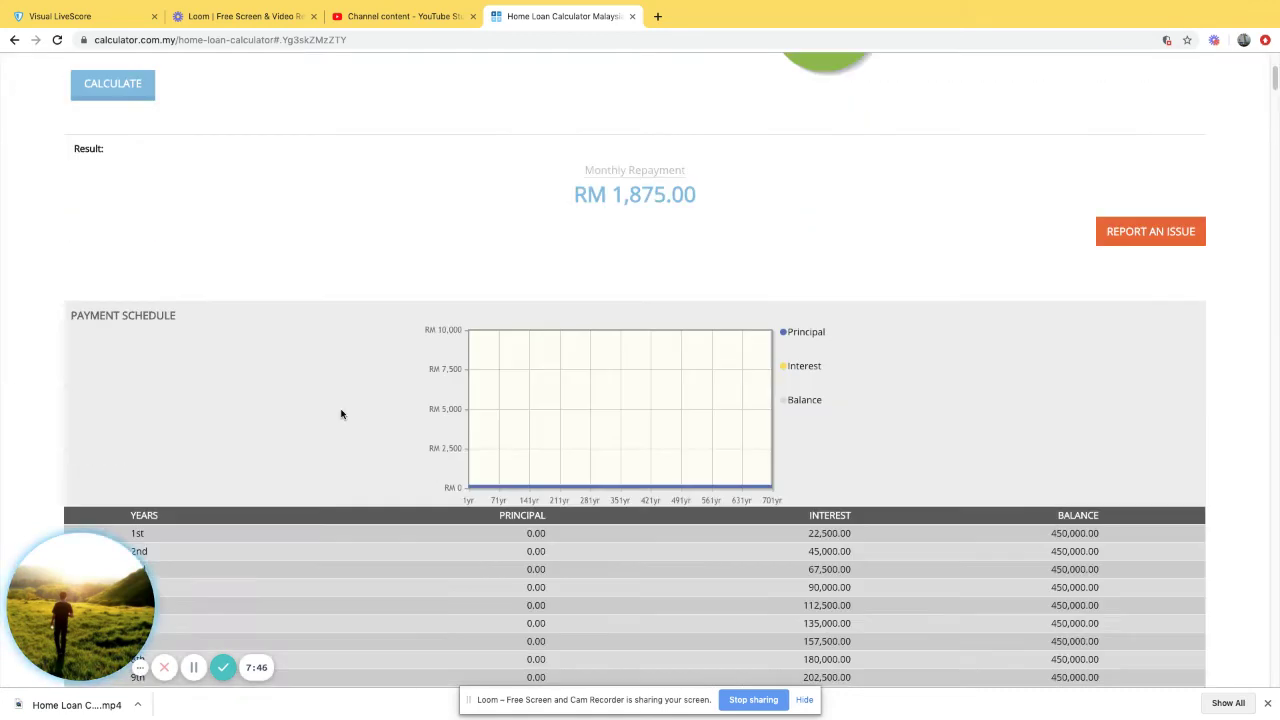
pyautogui.scroll(3, 345, 400)
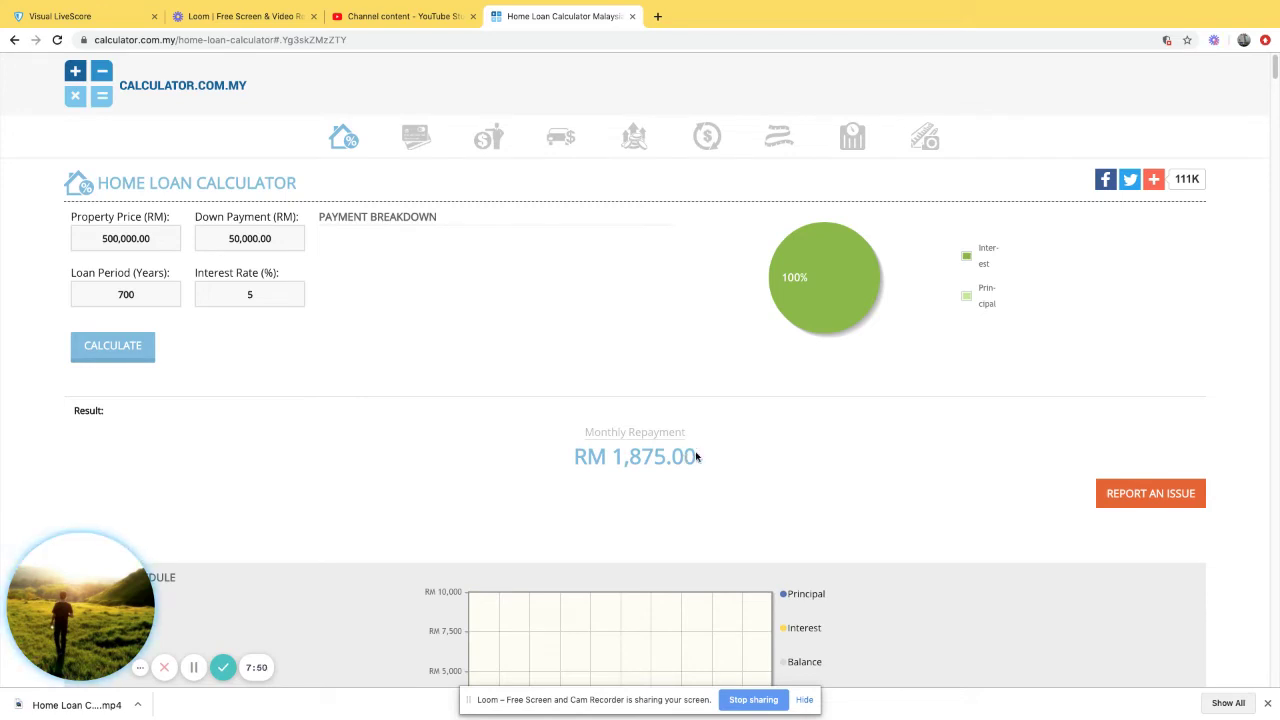
pyautogui.scroll(-3, 697, 456)
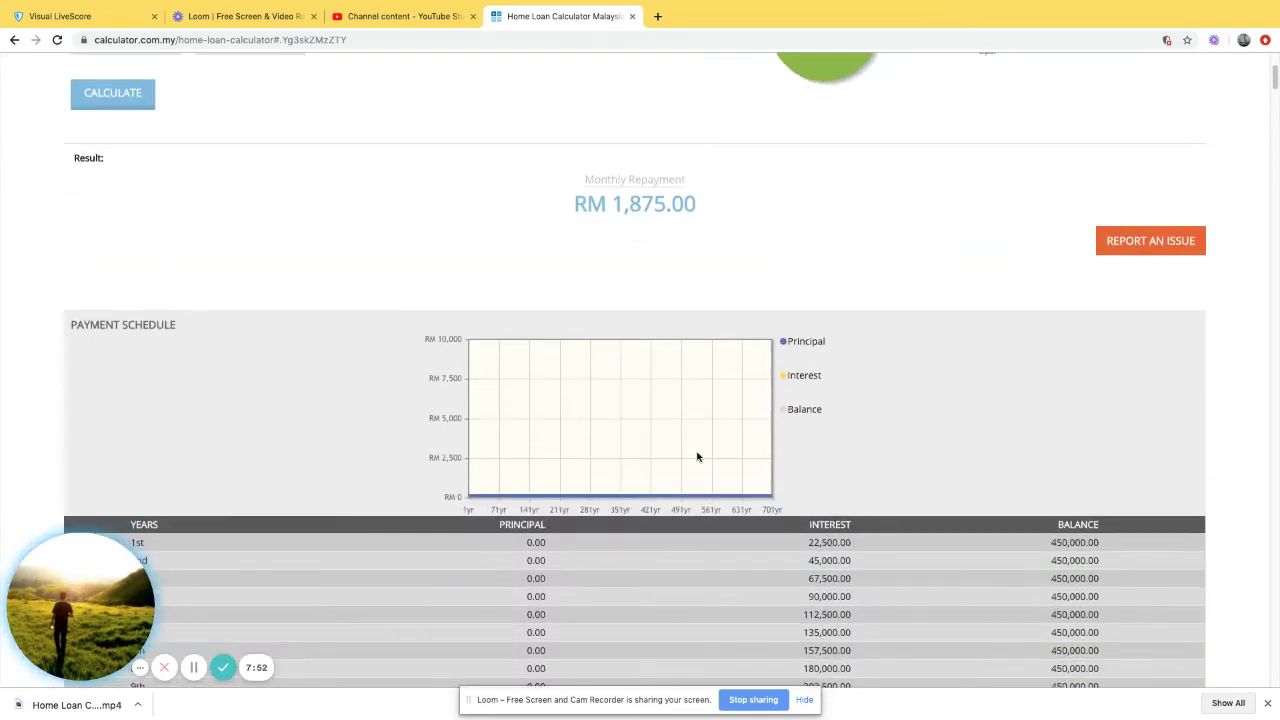
pyautogui.scroll(-1, 560, 517)
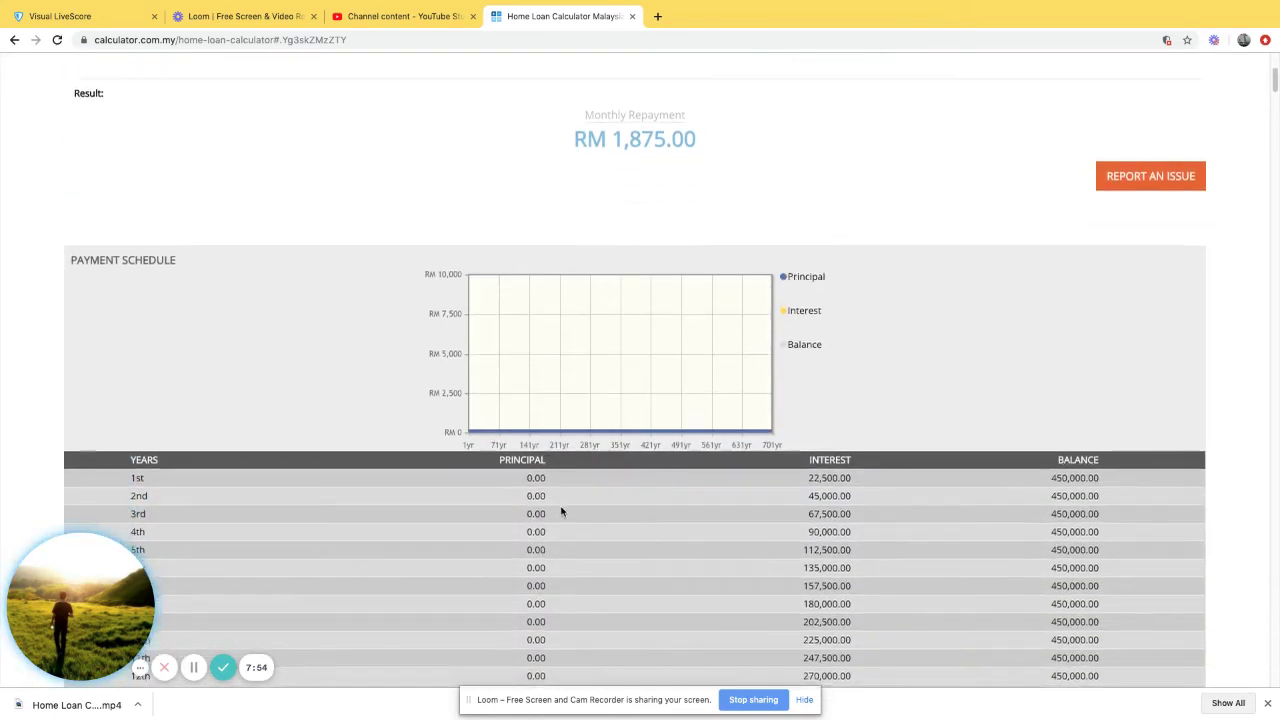
pyautogui.scroll(-3, 561, 512)
pyautogui.scroll(-12, 555, 392)
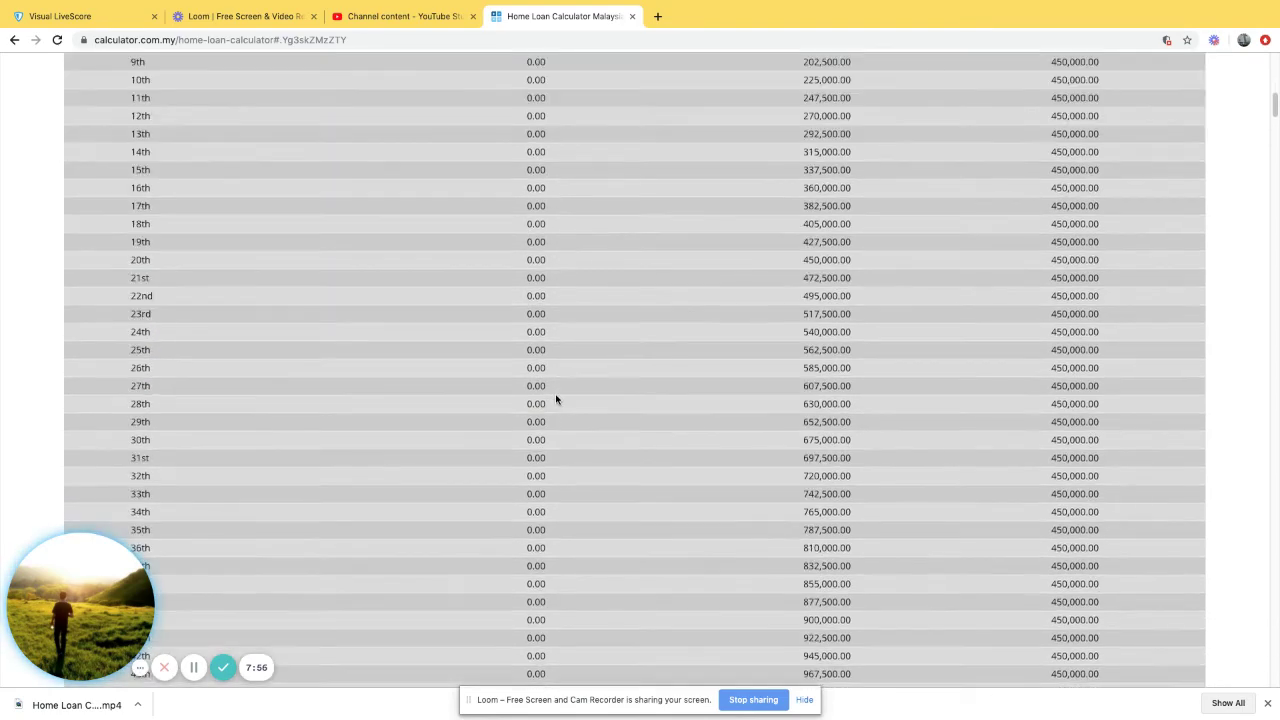
pyautogui.scroll(-13, 558, 399)
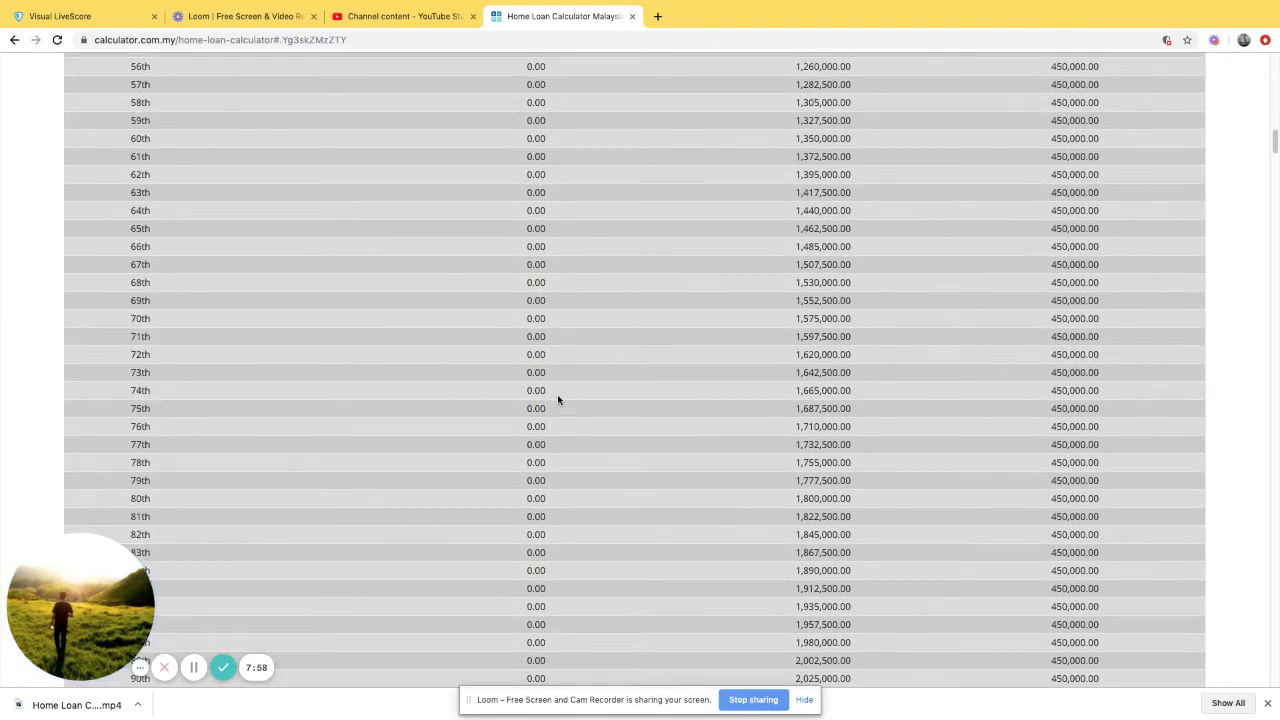
pyautogui.scroll(-20, 558, 399)
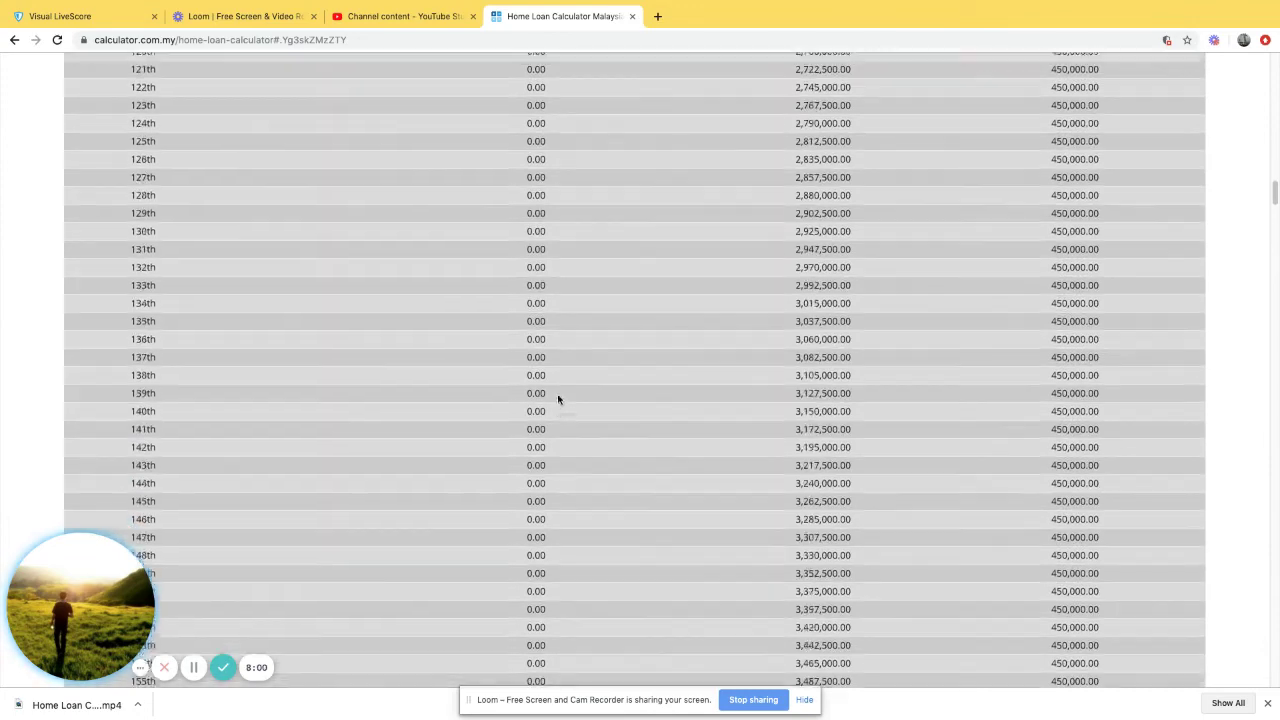
pyautogui.scroll(-9, 558, 399)
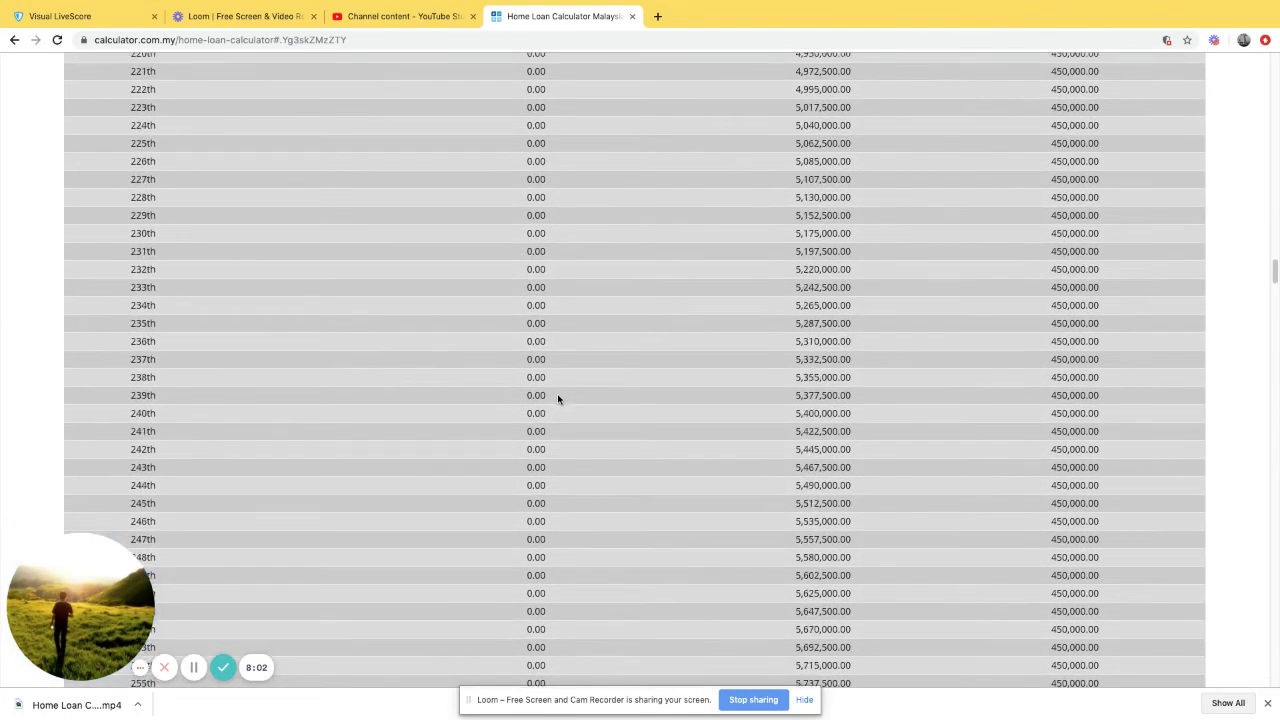
pyautogui.scroll(-20, 558, 399)
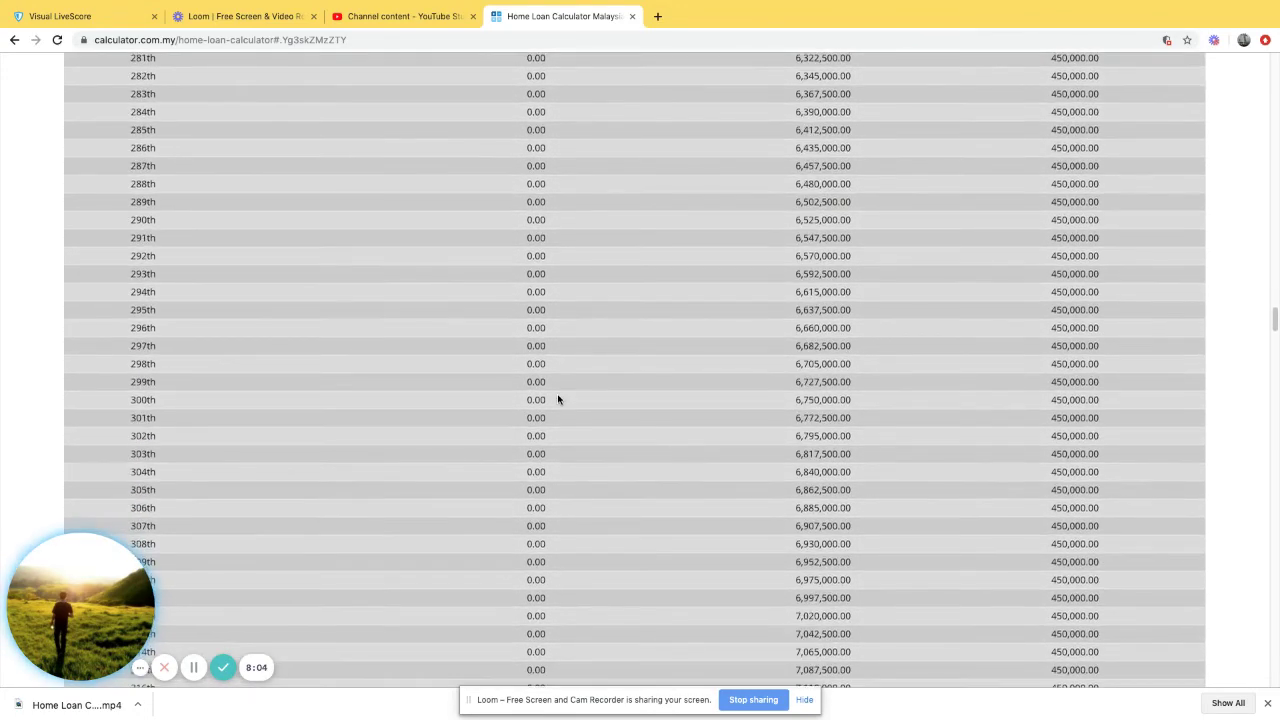
pyautogui.scroll(-9, 558, 399)
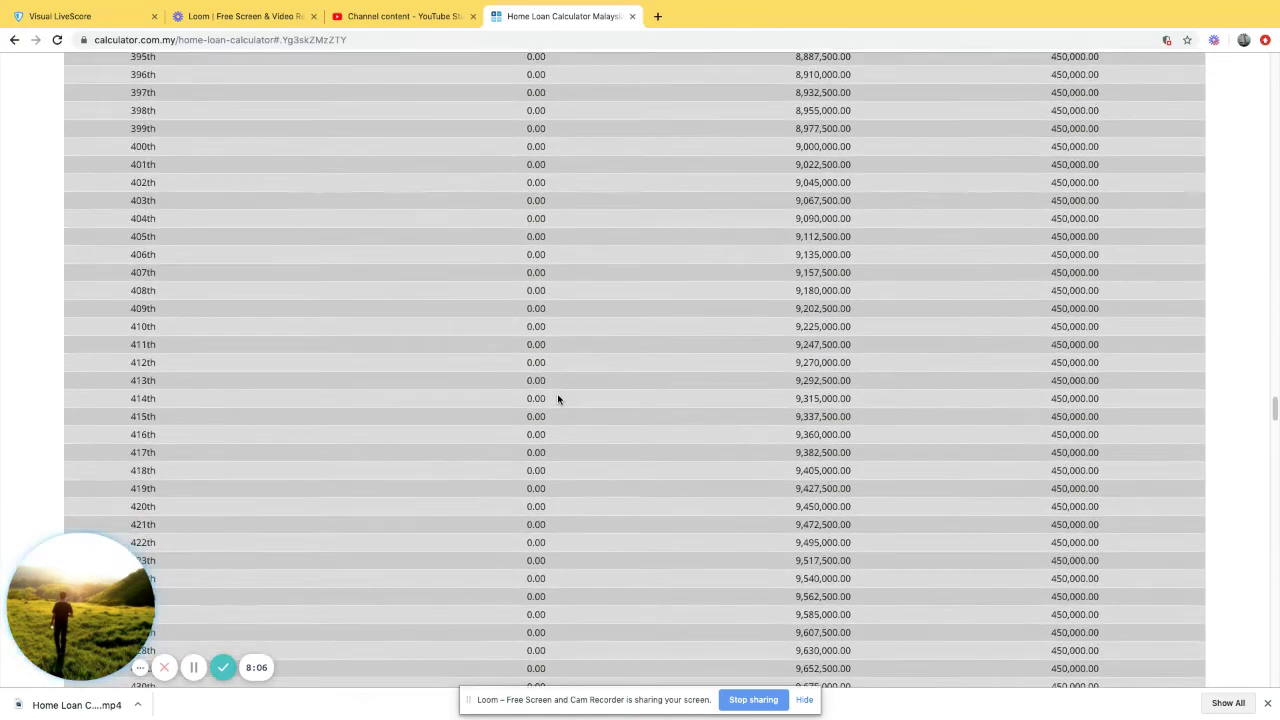
pyautogui.scroll(-20, 558, 399)
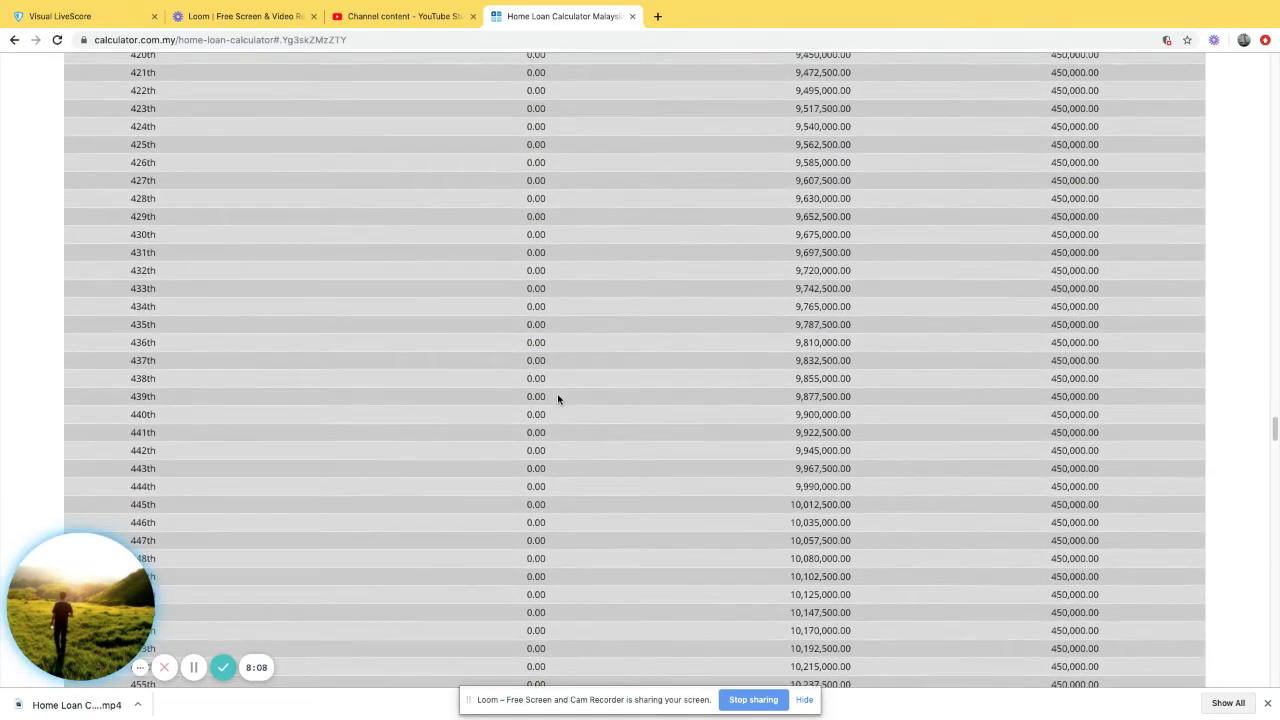
pyautogui.scroll(-20, 558, 399)
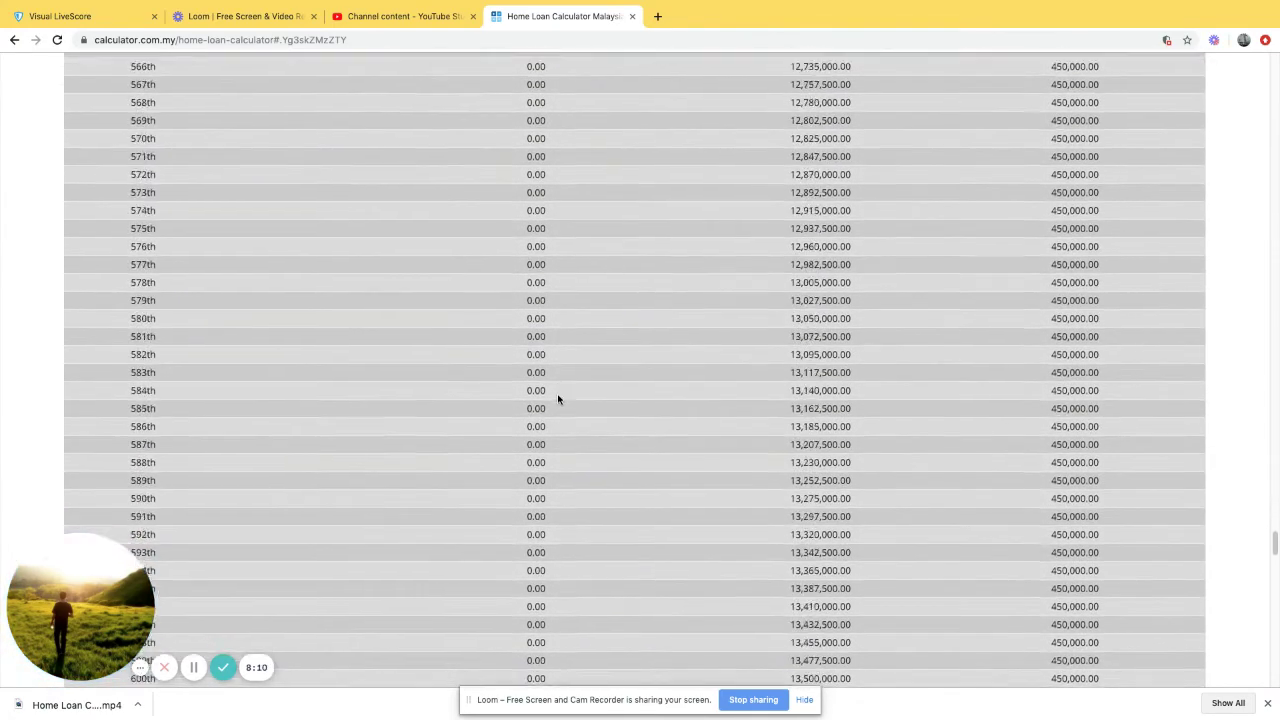
pyautogui.scroll(-7, 558, 399)
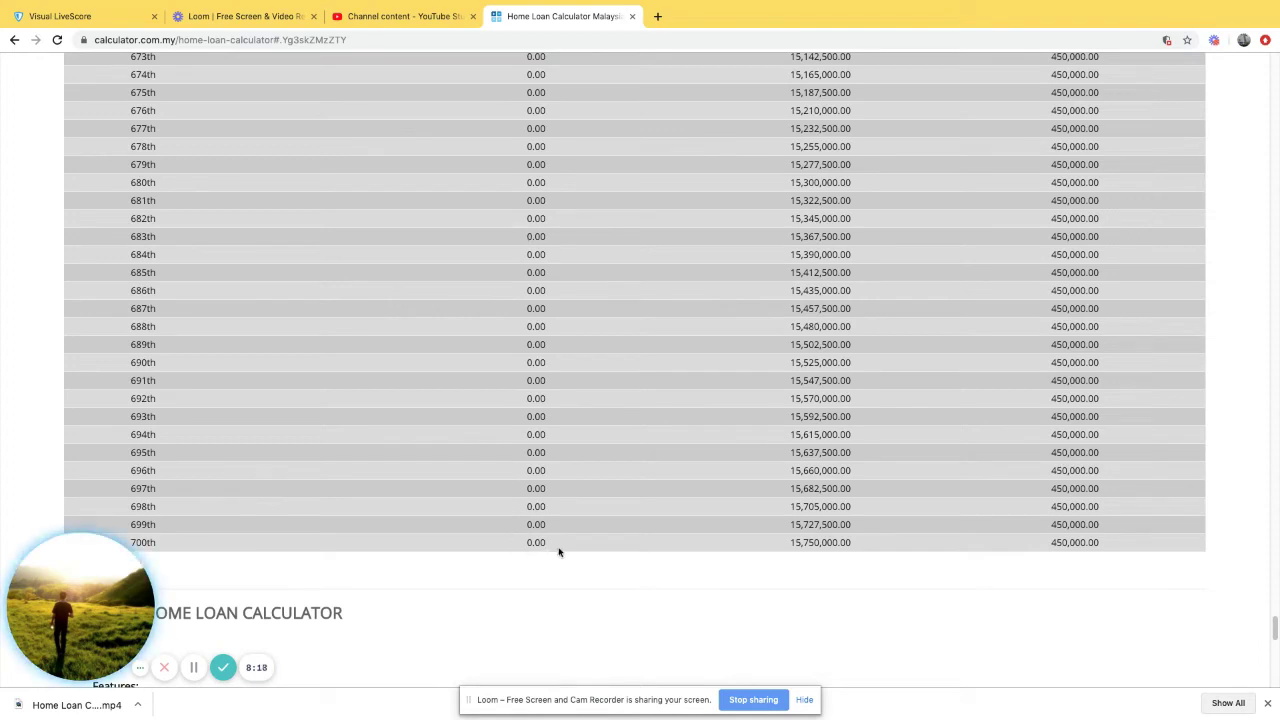
pyautogui.scroll(1, 569, 545)
pyautogui.scroll(1, 569, 545)
pyautogui.scroll(-1, 569, 543)
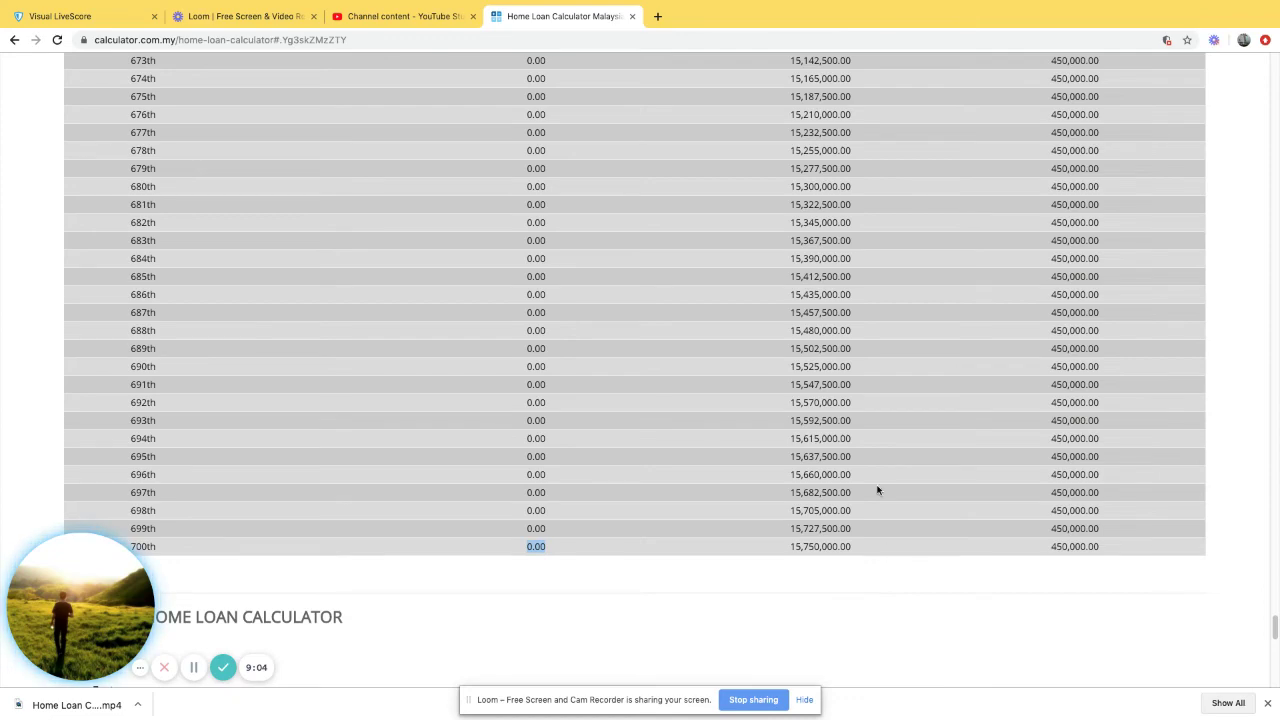
# - Scroll up to the calculator form showing the 700-year, 5% loan at RM 1,875.00 monthly
pyautogui.scroll(20, 878, 490)
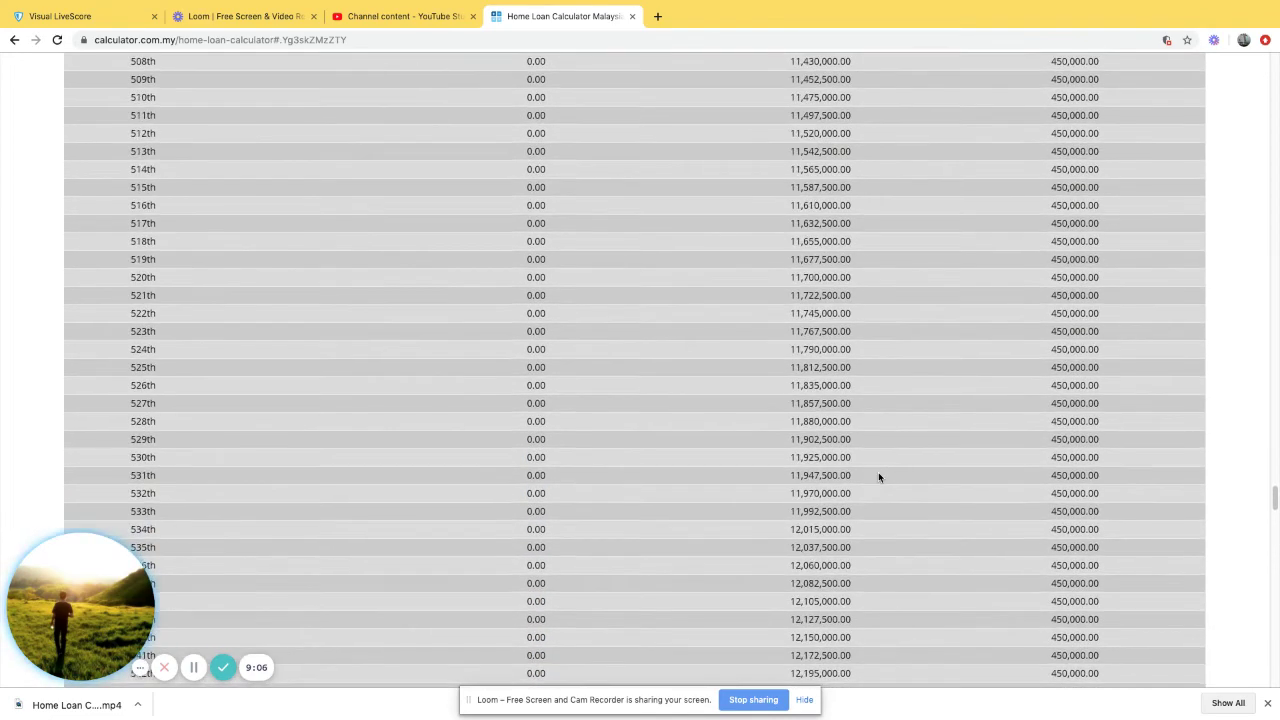
pyautogui.scroll(20, 878, 477)
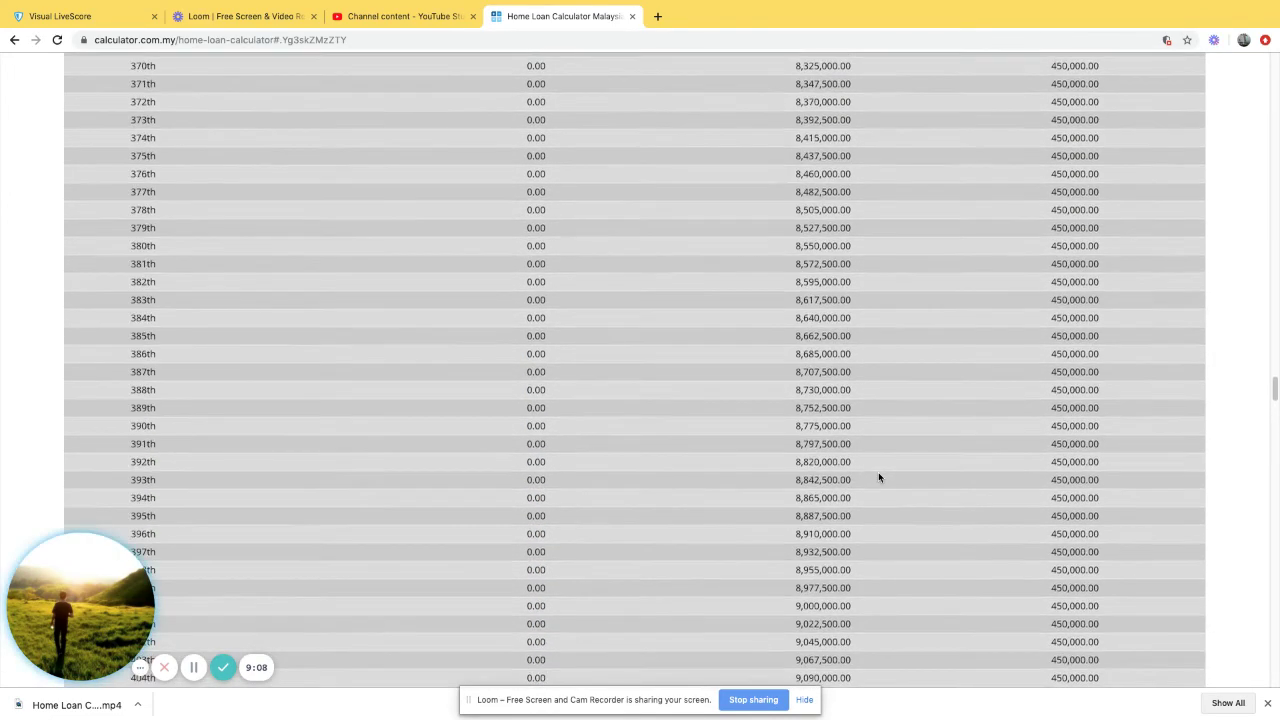
pyautogui.scroll(17, 878, 477)
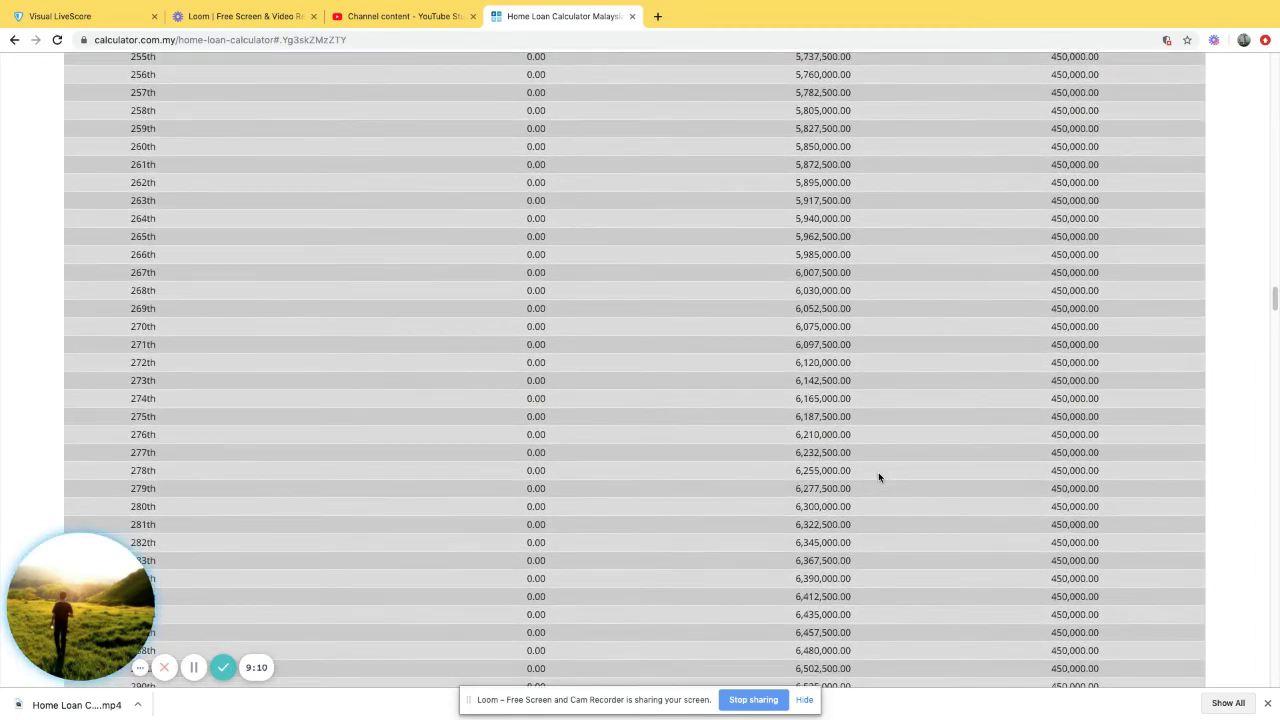
pyautogui.scroll(13, 878, 477)
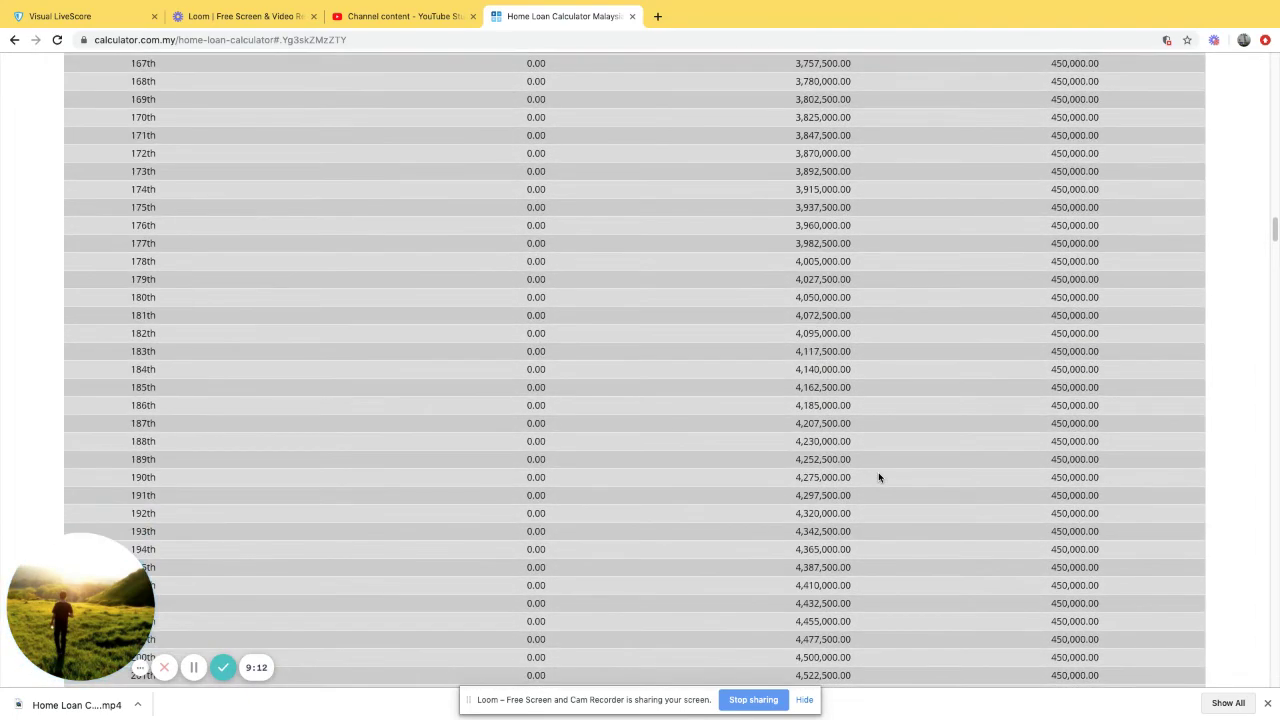
pyautogui.scroll(20, 878, 477)
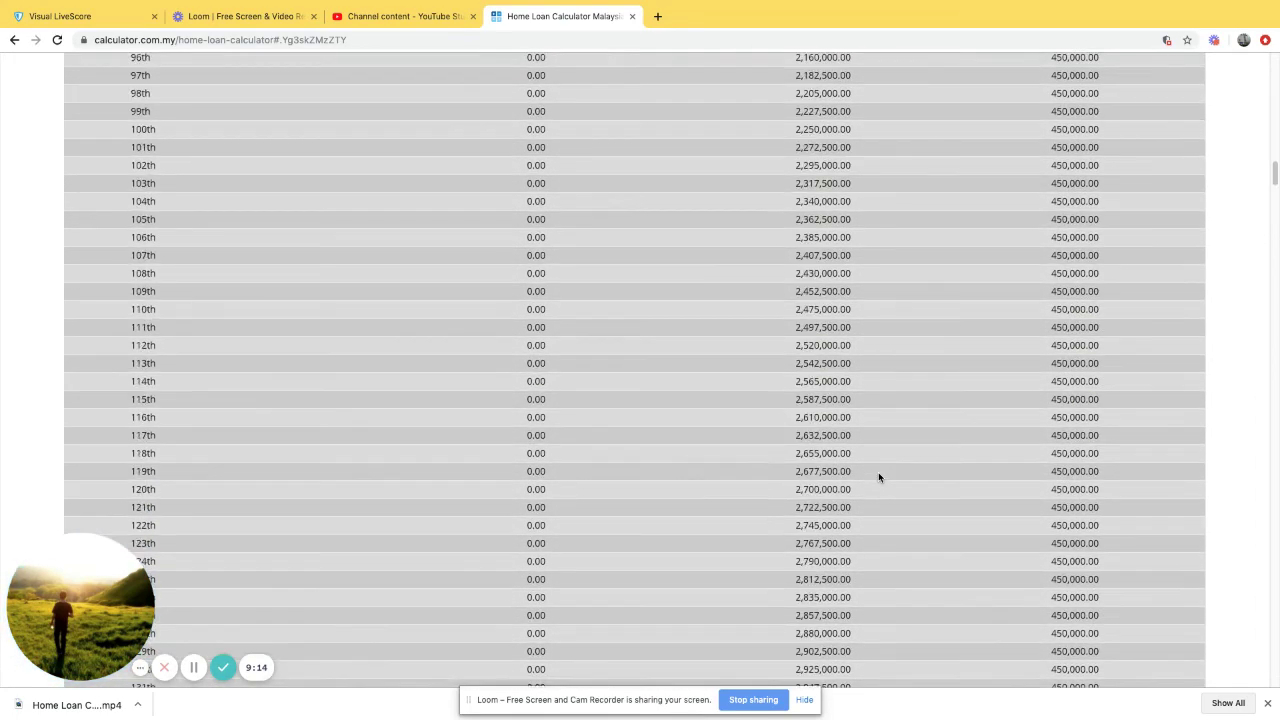
pyautogui.scroll(9, 878, 477)
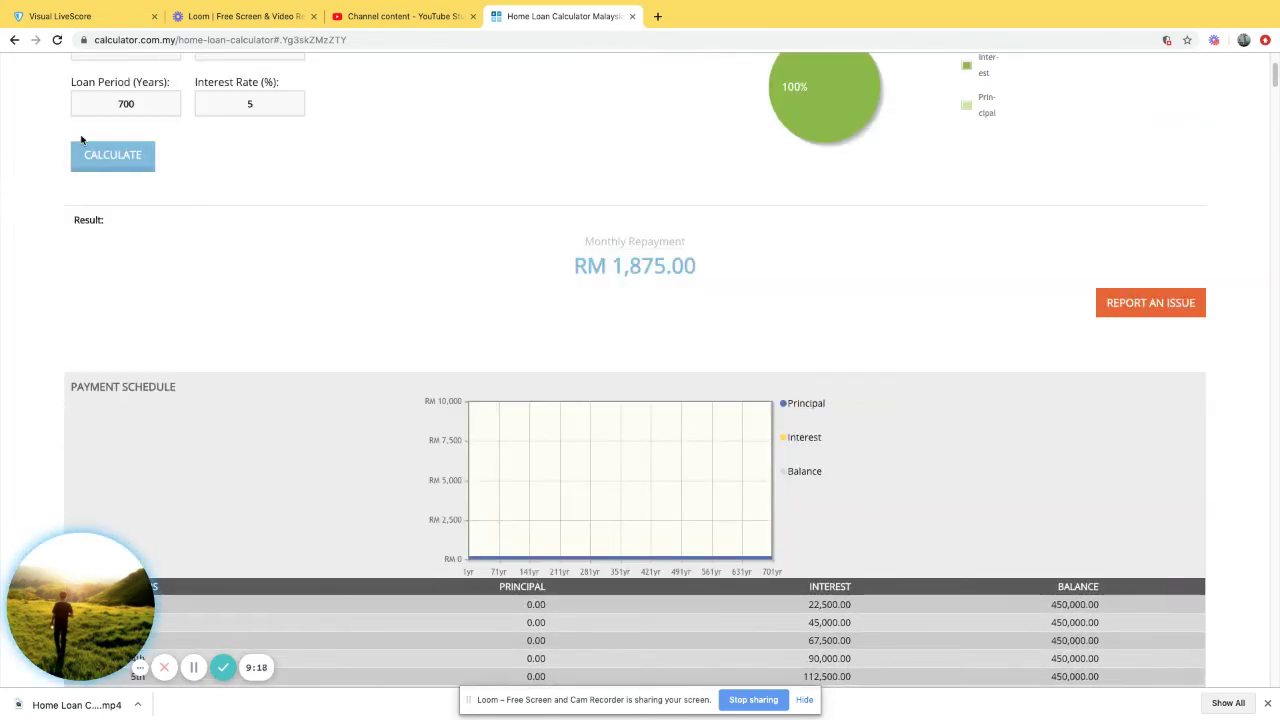
pyautogui.scroll(2, 100, 150)
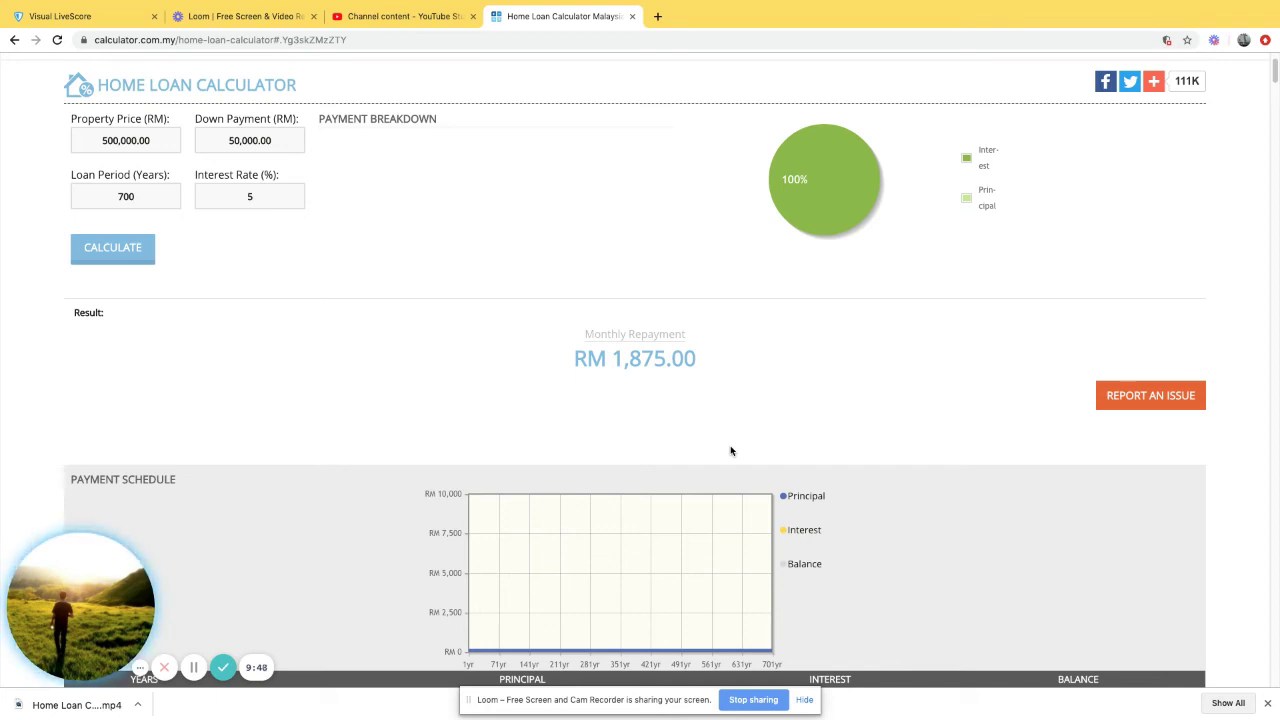
# - Change the loan period from 700 to 50 years and recalculate, giving RM 2,043.62 monthly
pyautogui.doubleClick(140, 190)
pyautogui.press('BackSpace')
pyautogui.press('BackSpace')
pyautogui.press('BackSpace')
pyautogui.press('BackSpace')
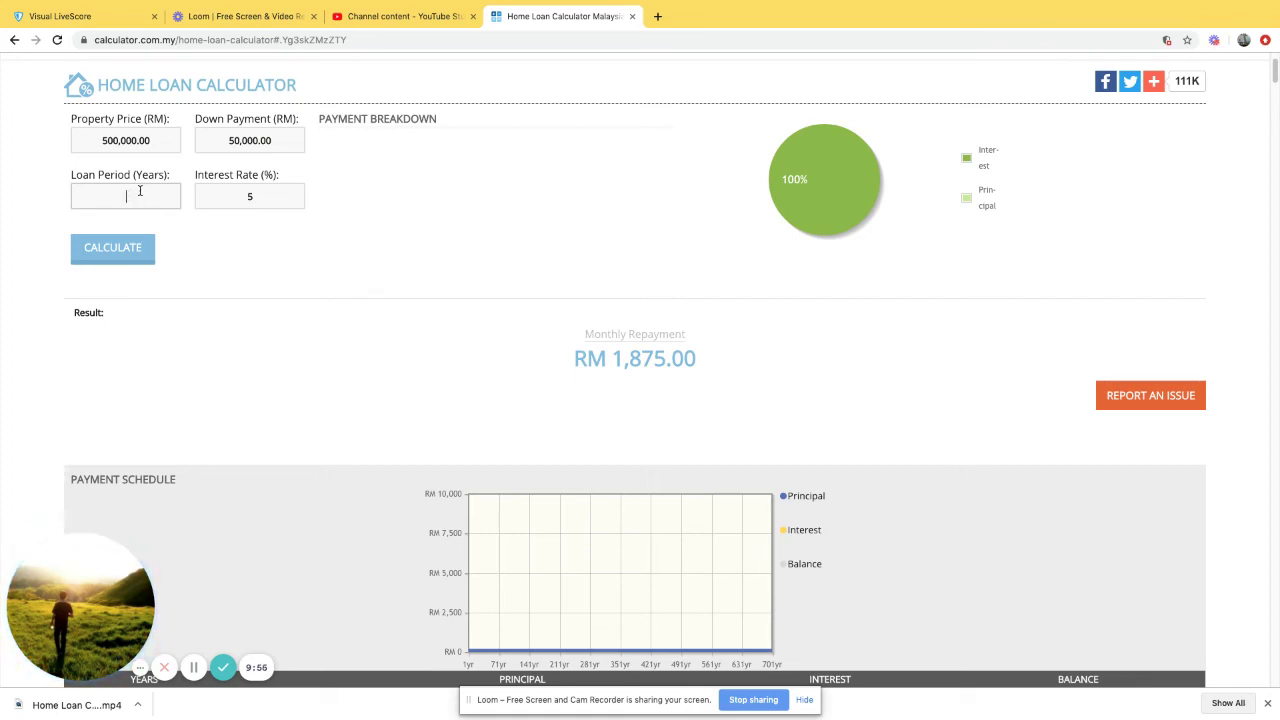
pyautogui.write('50')
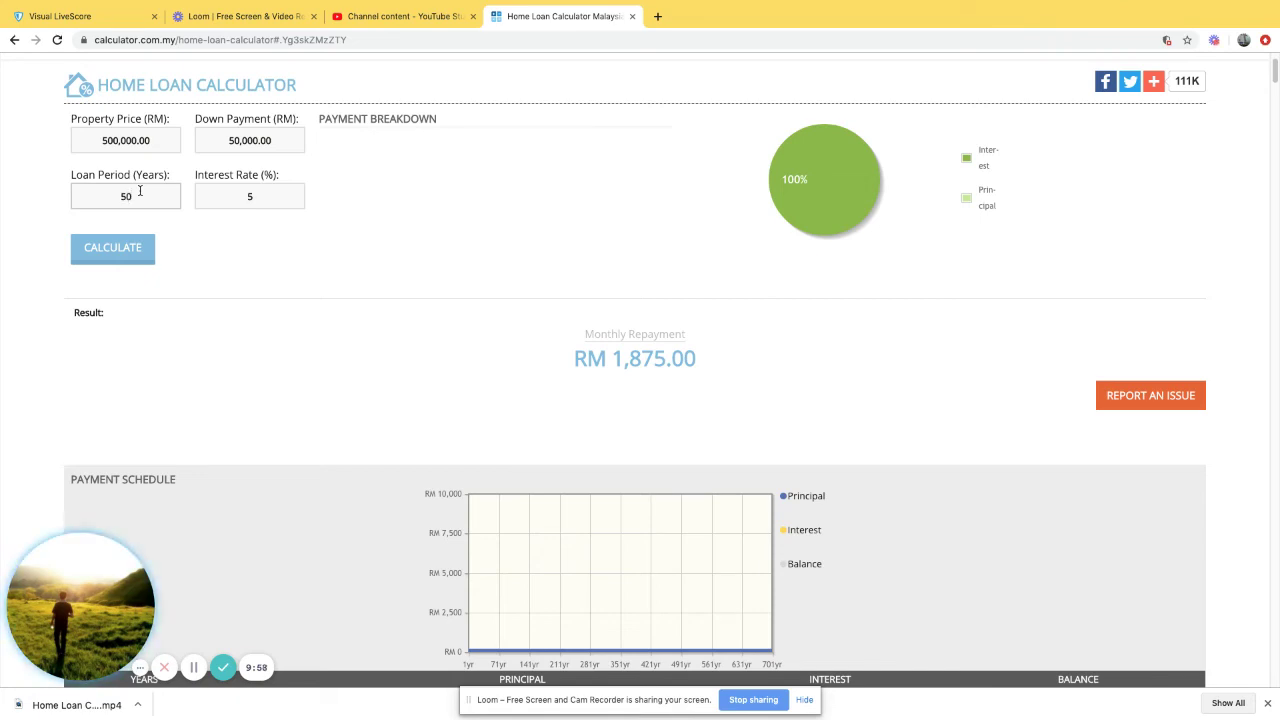
pyautogui.click(97, 253)
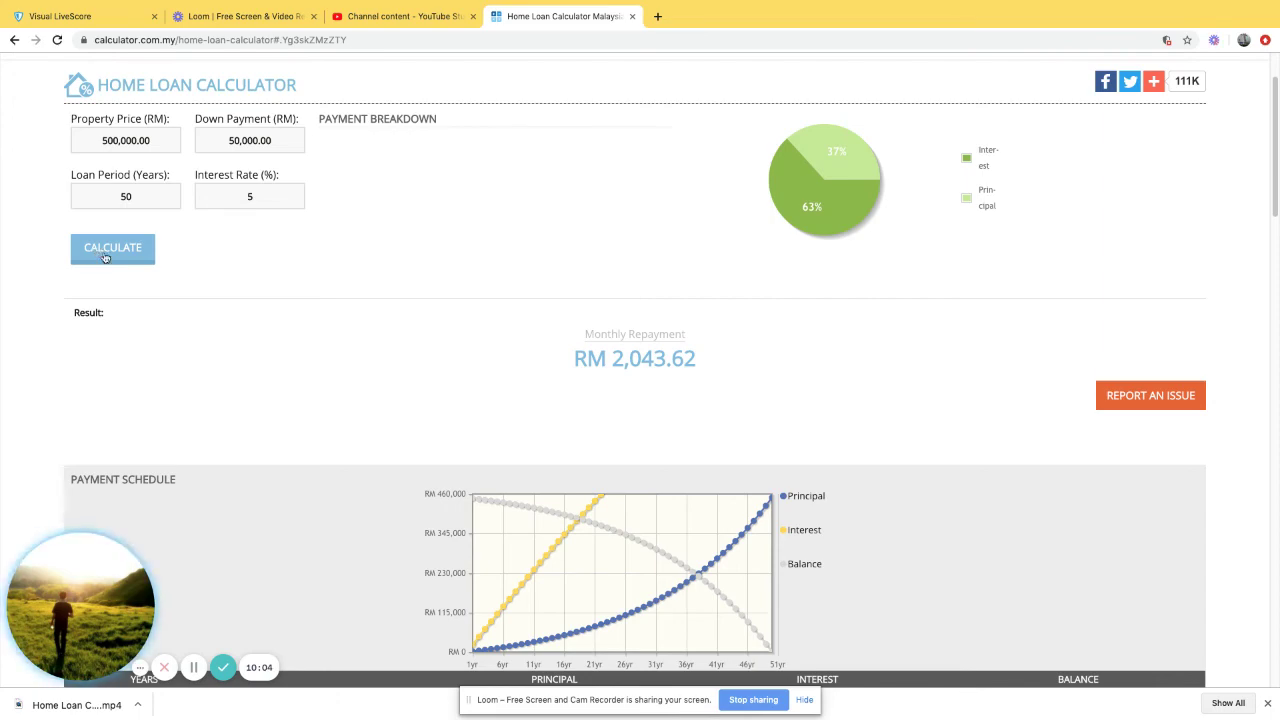
# - Browse the 50-year schedule and highlight the year-20 interest figure 421,159.54
pyautogui.scroll(-5, 133, 269)
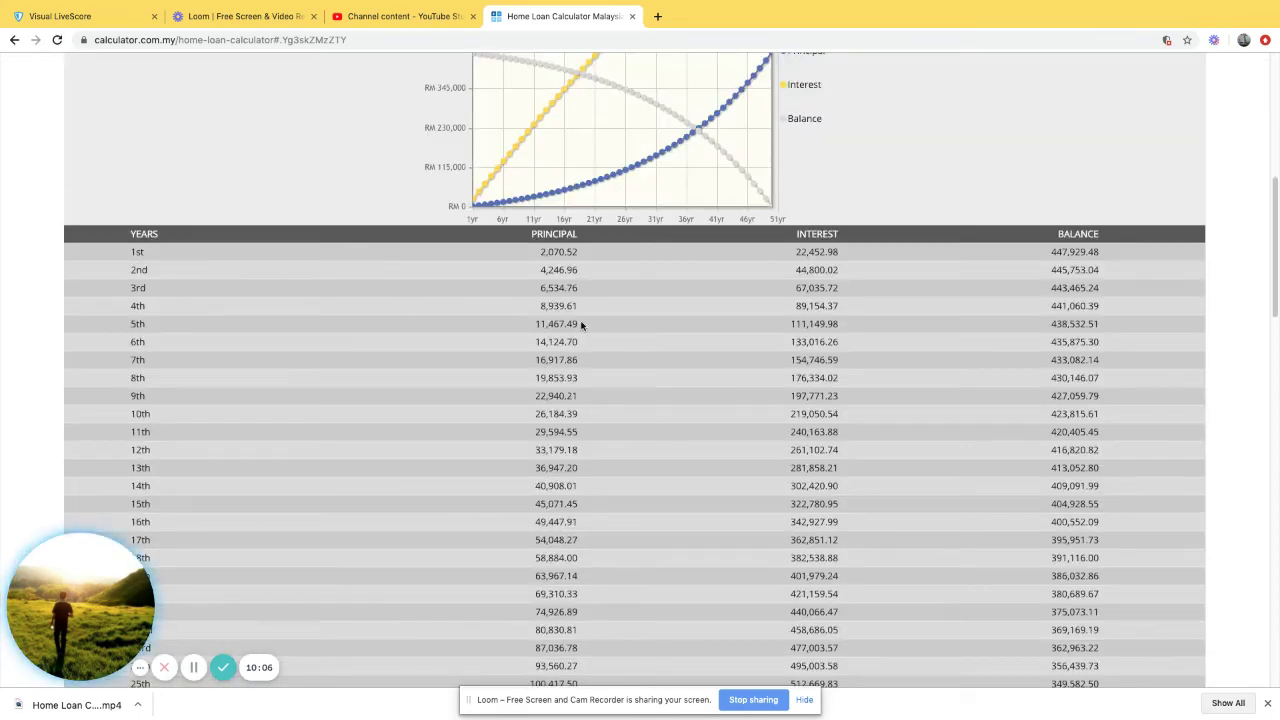
pyautogui.scroll(-7, 589, 343)
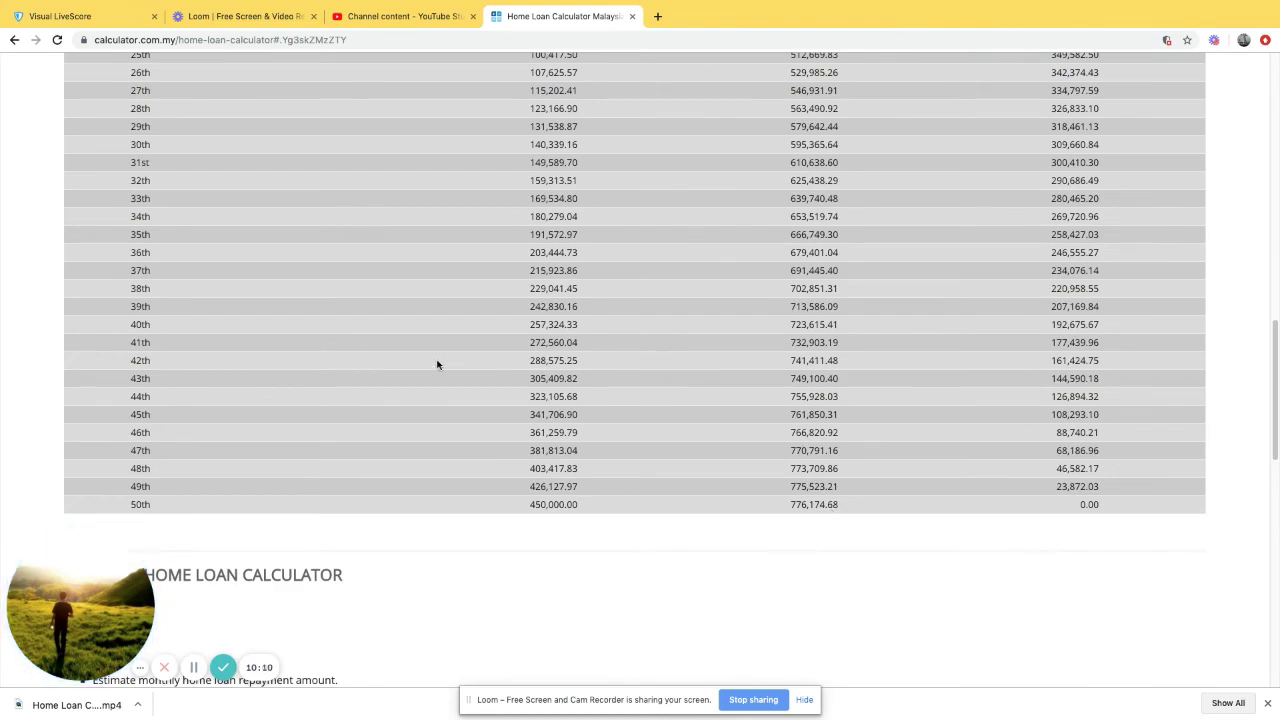
pyautogui.scroll(3, 474, 419)
pyautogui.scroll(10, 474, 419)
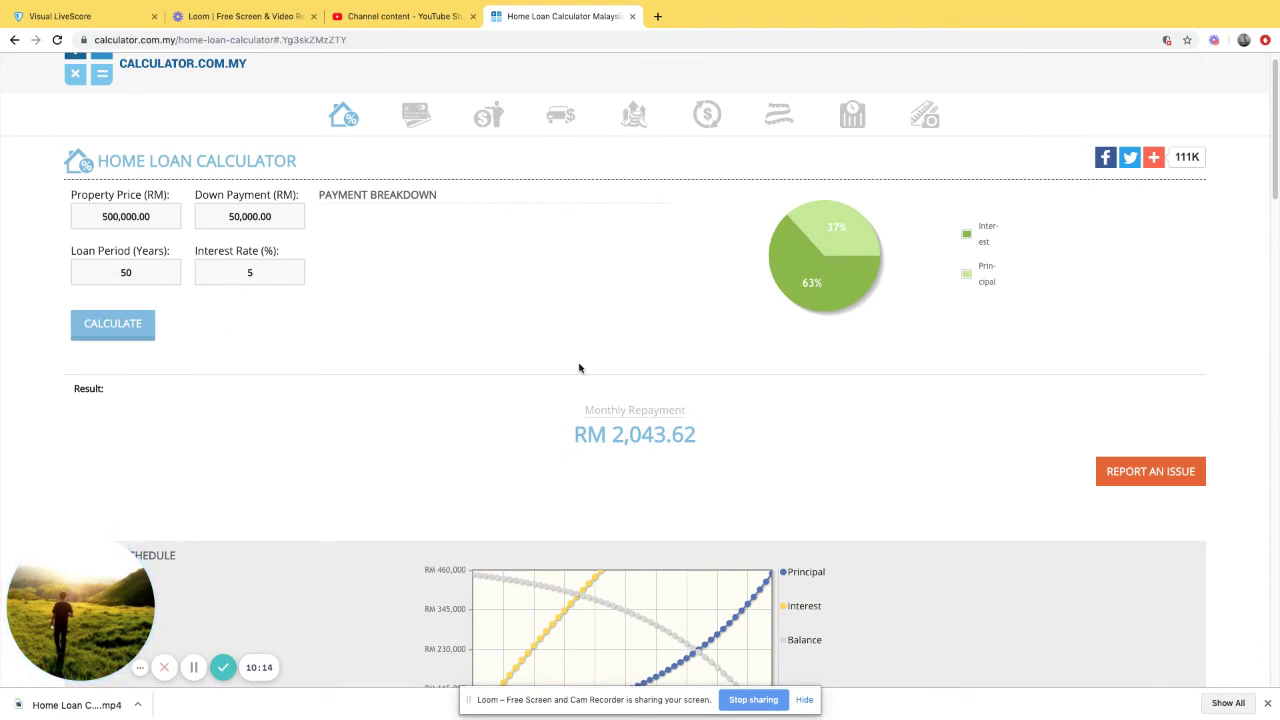
pyautogui.scroll(-5, 620, 428)
pyautogui.scroll(-2, 834, 307)
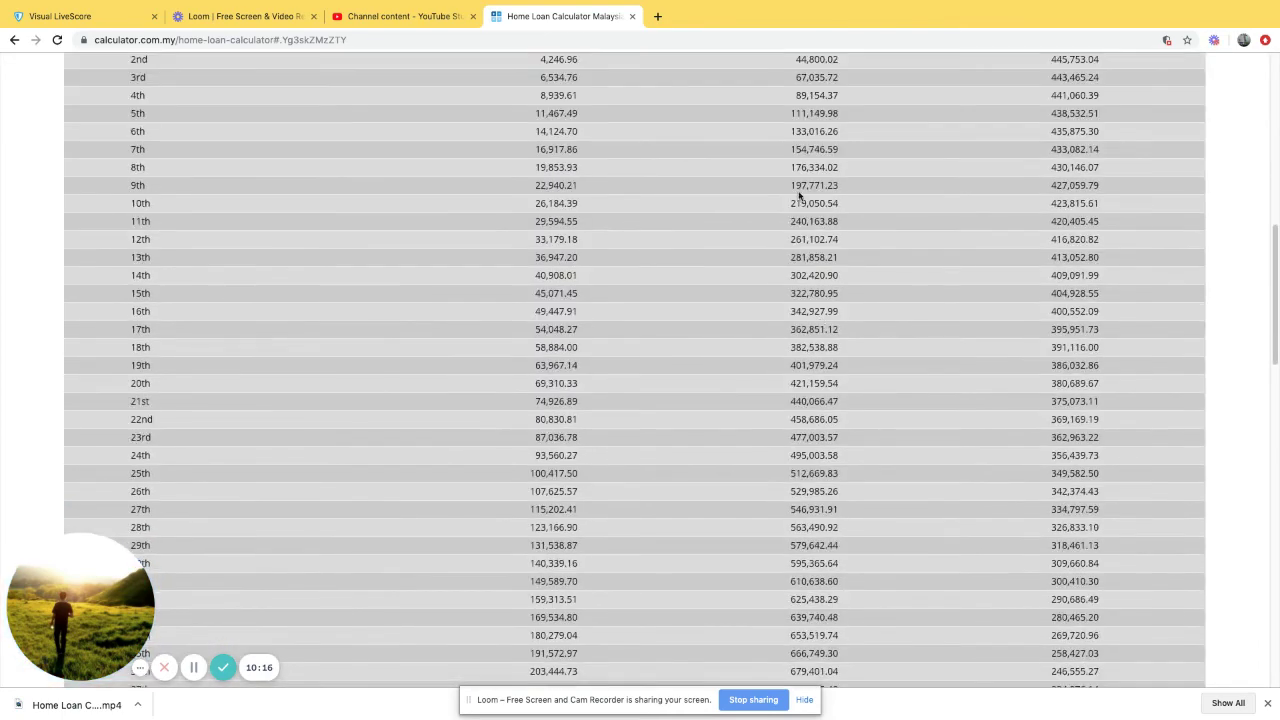
pyautogui.scroll(1, 662, 146)
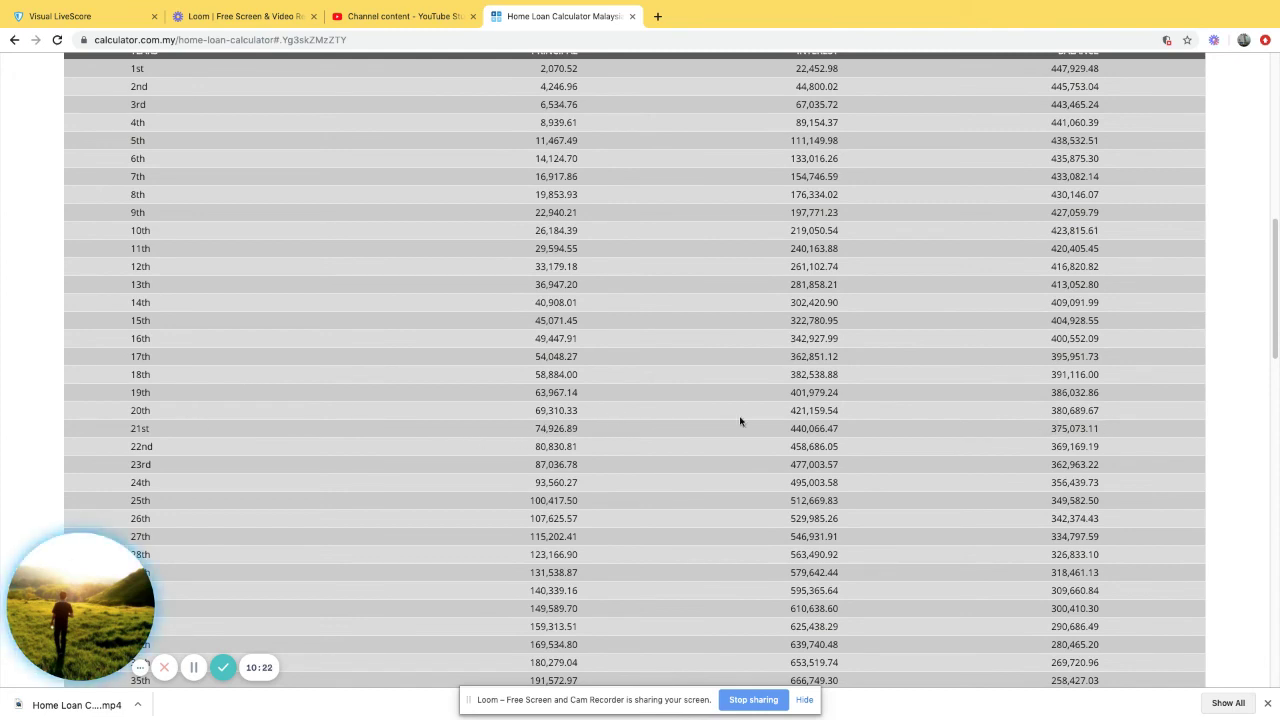
pyautogui.moveTo(784, 410); pyautogui.dragTo(859, 415)
pyautogui.scroll(-1, 866, 419)
pyautogui.scroll(-5, 866, 414)
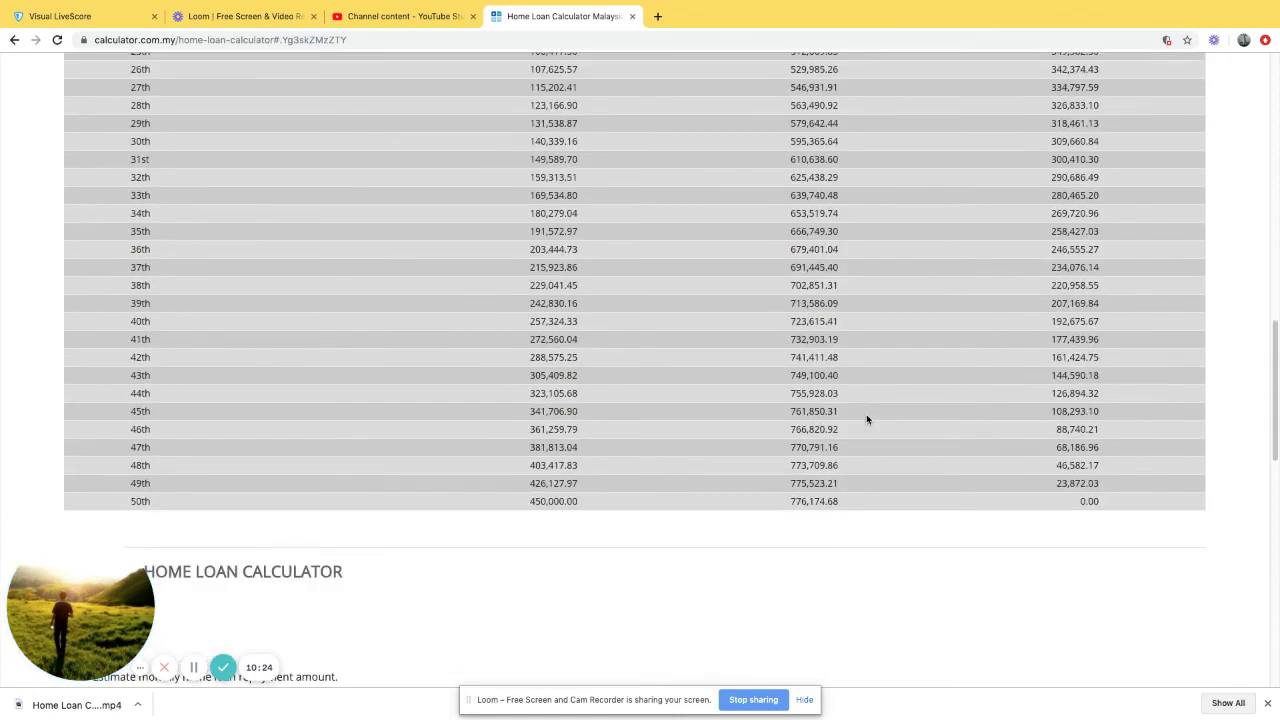
pyautogui.scroll(3, 843, 317)
pyautogui.scroll(3, 849, 302)
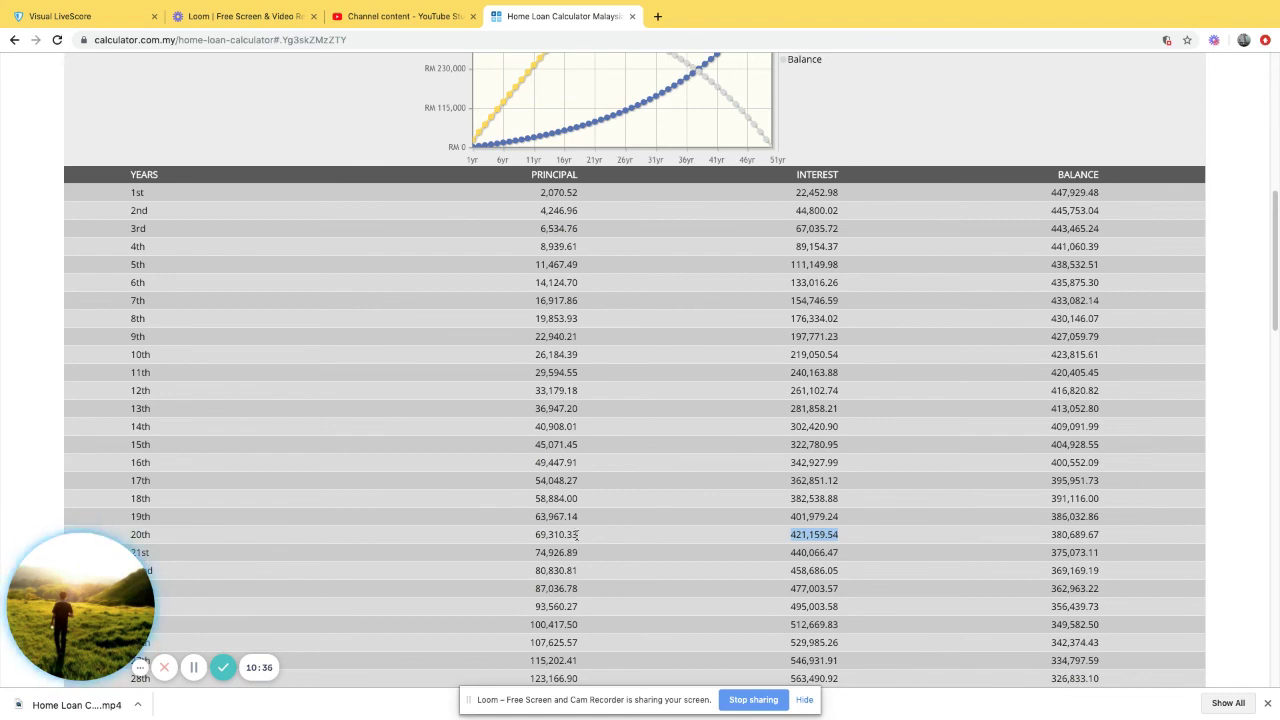
# - Highlight the year-20 balance 380,689.67 and the first twenty rows, then clear the selection
pyautogui.scroll(-1, 577, 535)
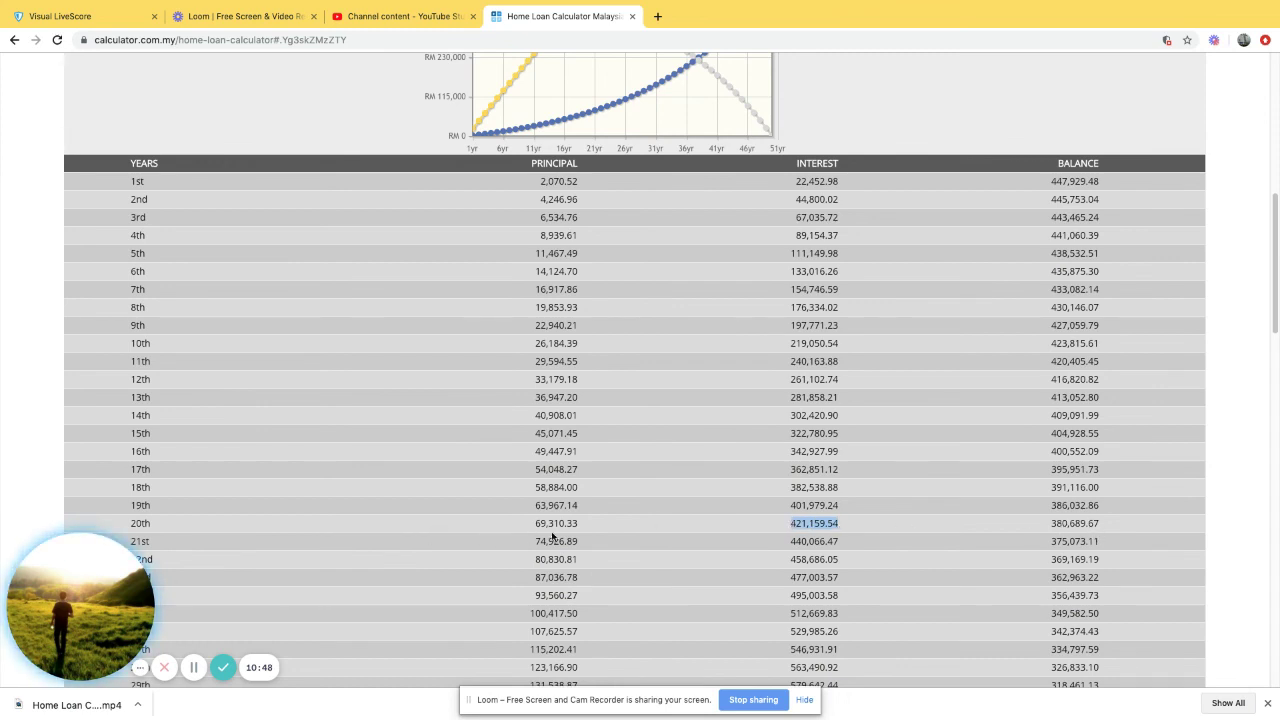
pyautogui.moveTo(1050, 524); pyautogui.dragTo(1094, 524)
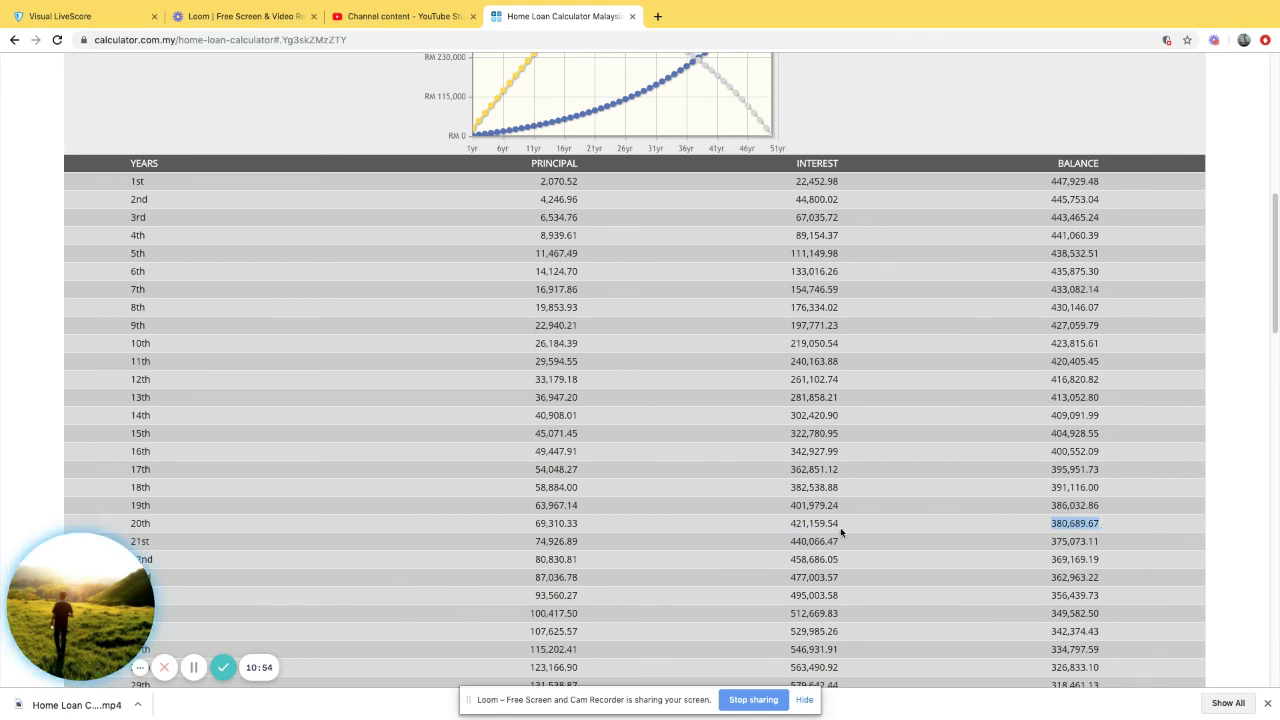
pyautogui.moveTo(840, 527); pyautogui.dragTo(762, 185)
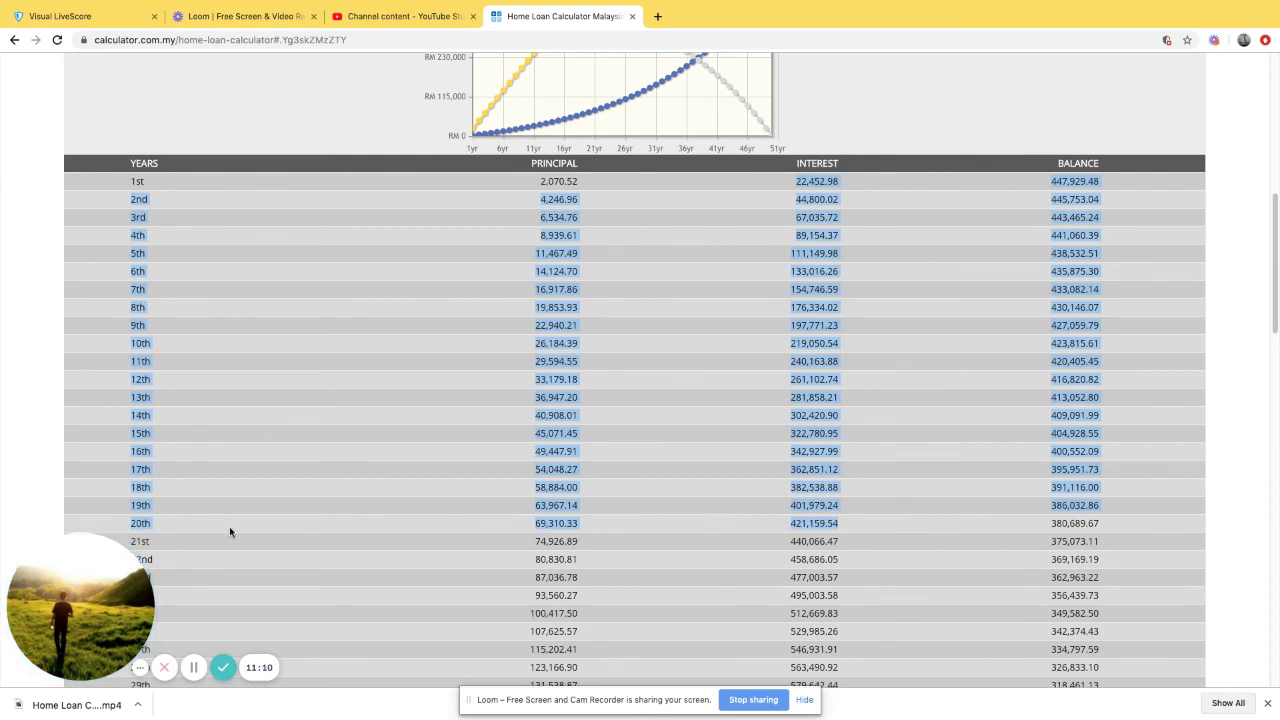
pyautogui.click(941, 489)
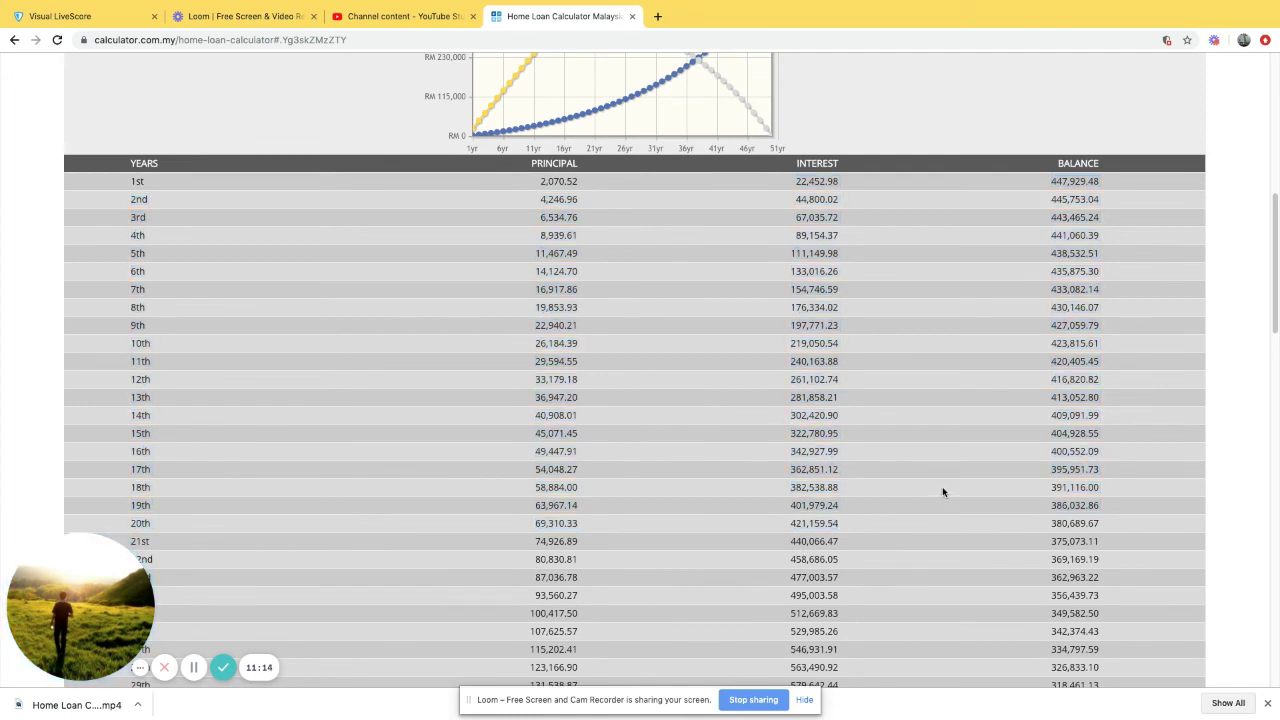
pyautogui.scroll(2, 942, 491)
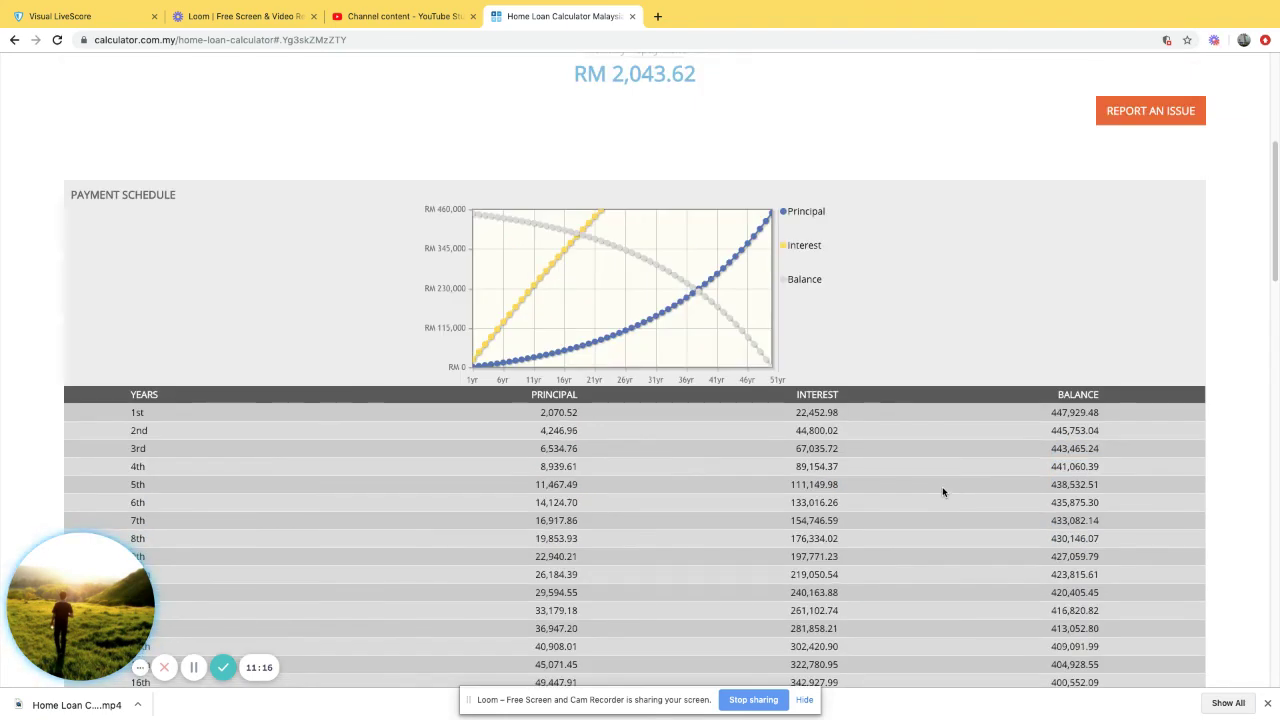
pyautogui.scroll(1, 892, 360)
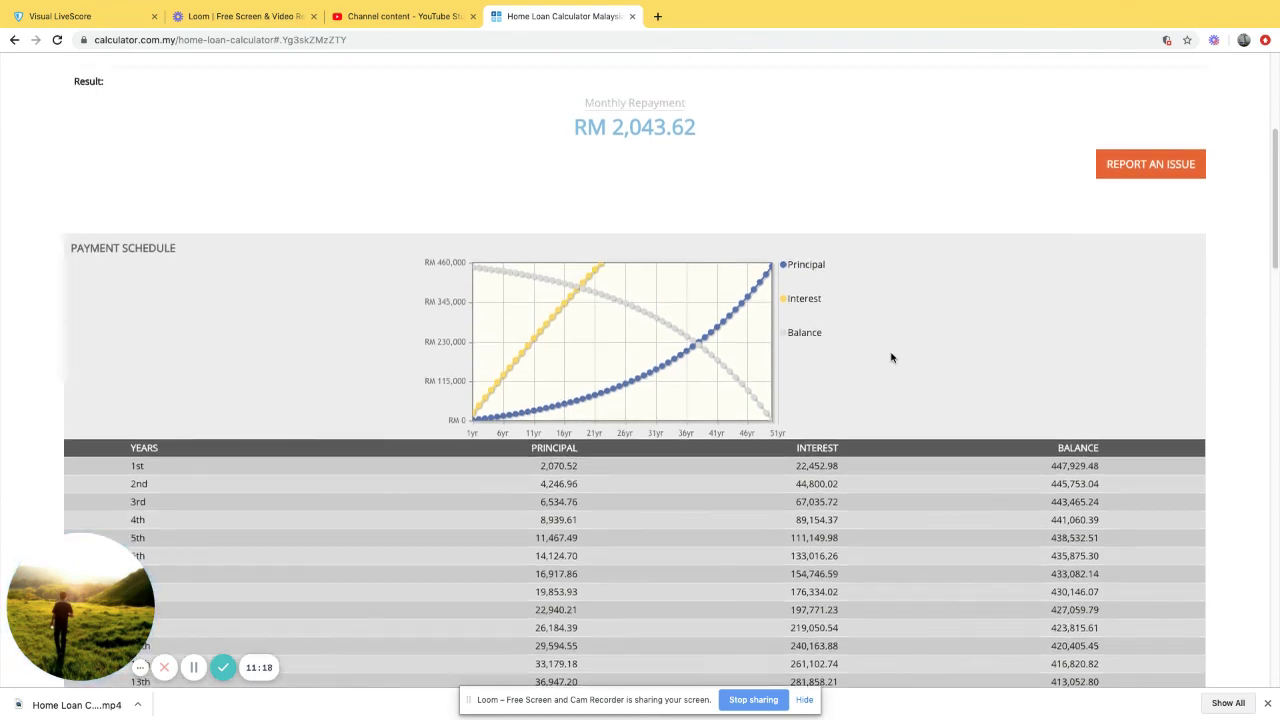
pyautogui.scroll(-2, 861, 398)
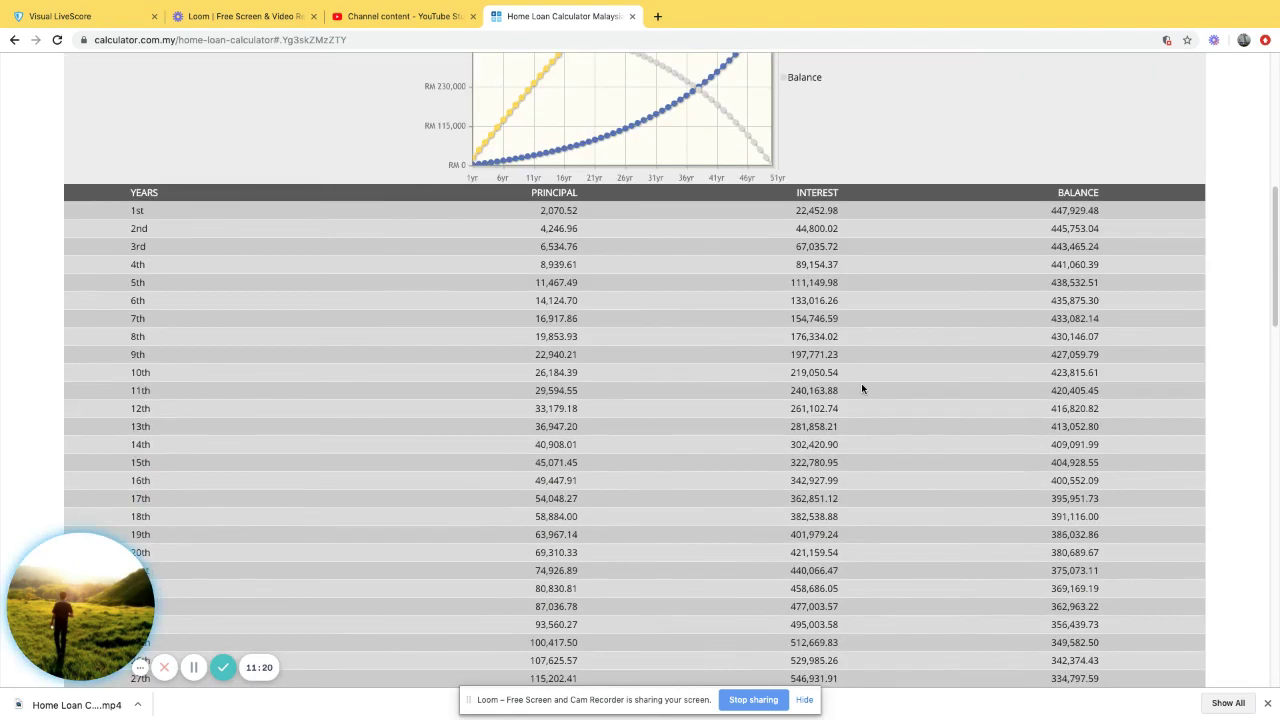
pyautogui.scroll(-6, 862, 389)
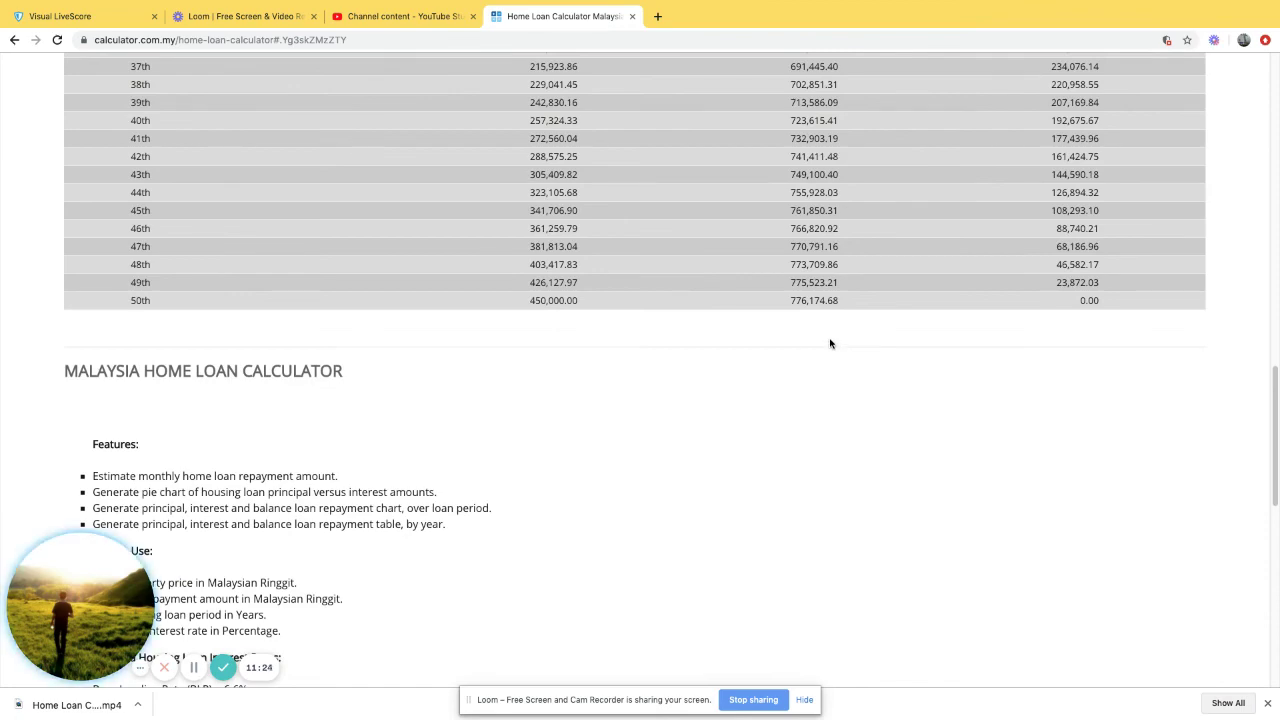
pyautogui.scroll(5, 600, 300)
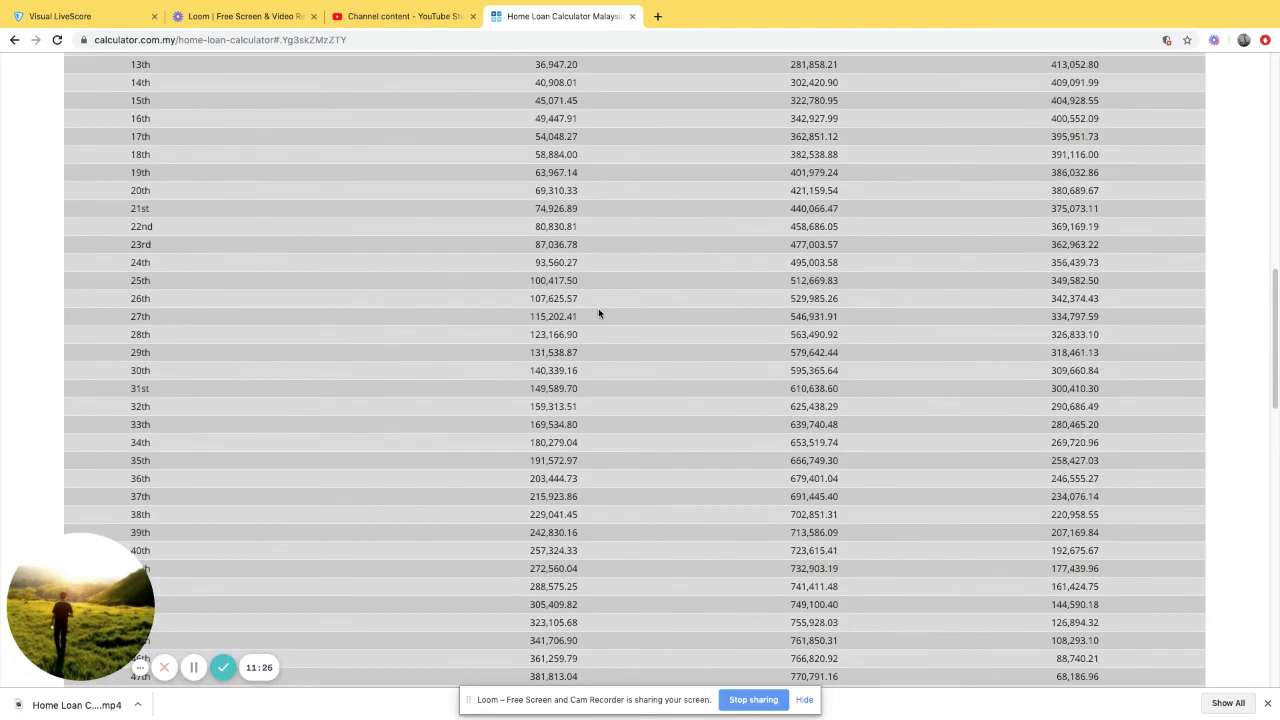
pyautogui.scroll(2, 579, 111)
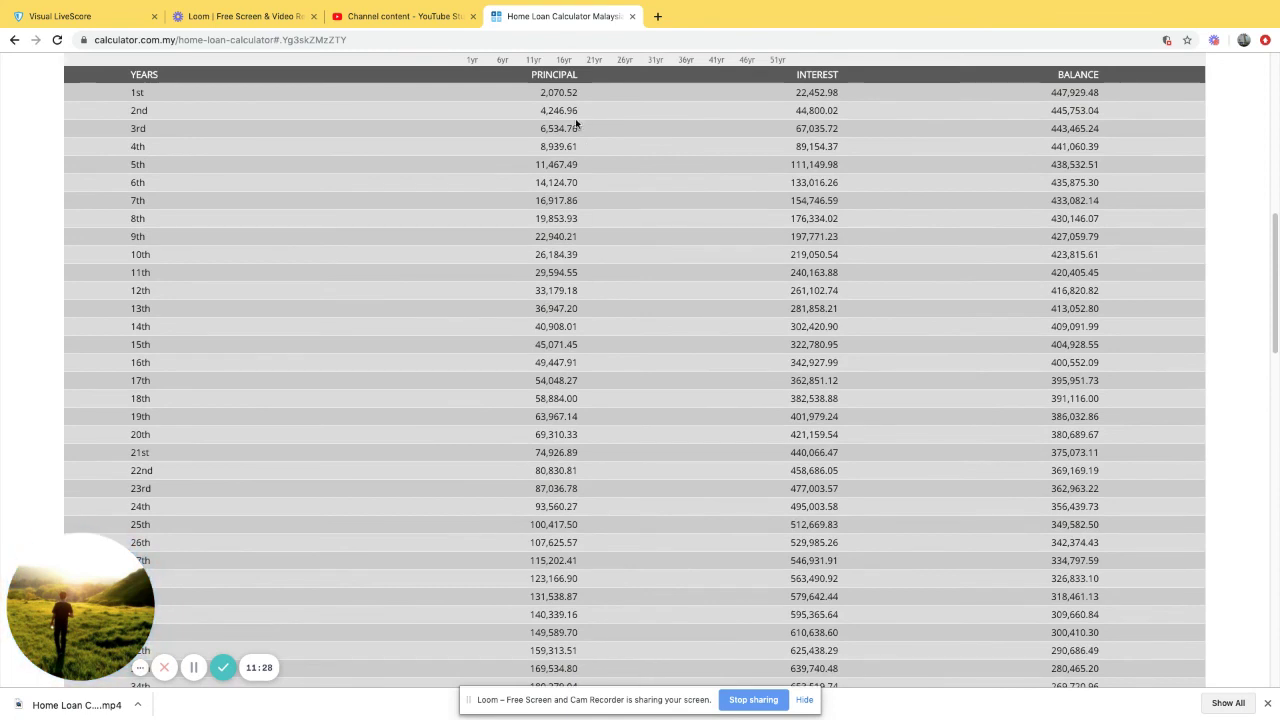